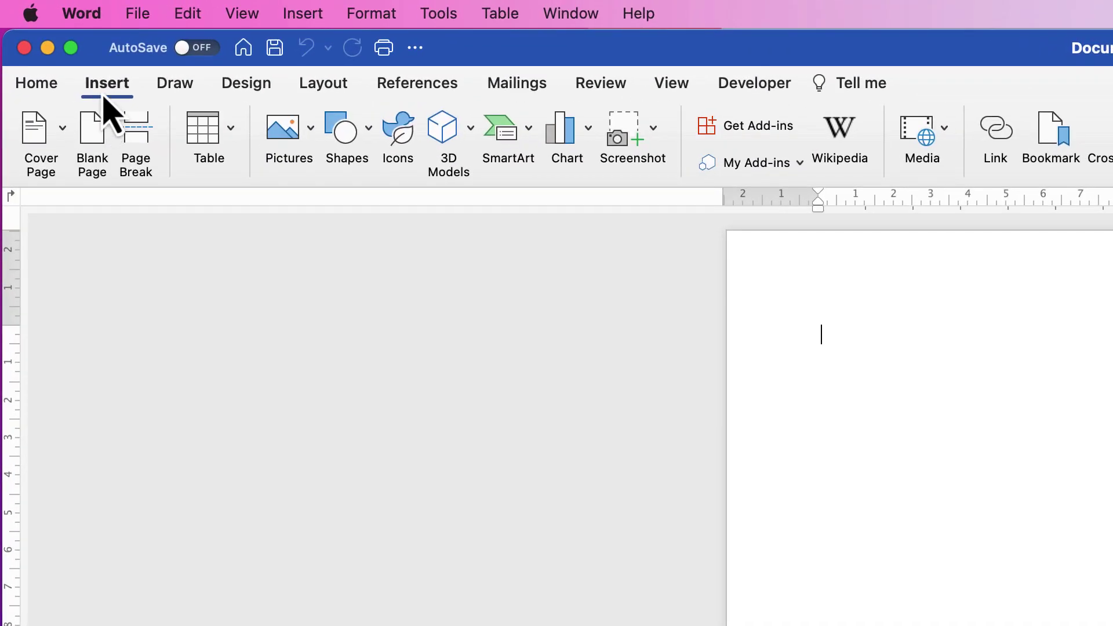
Insert the picture file butterfly-1611794_1920.jpg from the Images folder into the blank document.
left_click(311, 133)
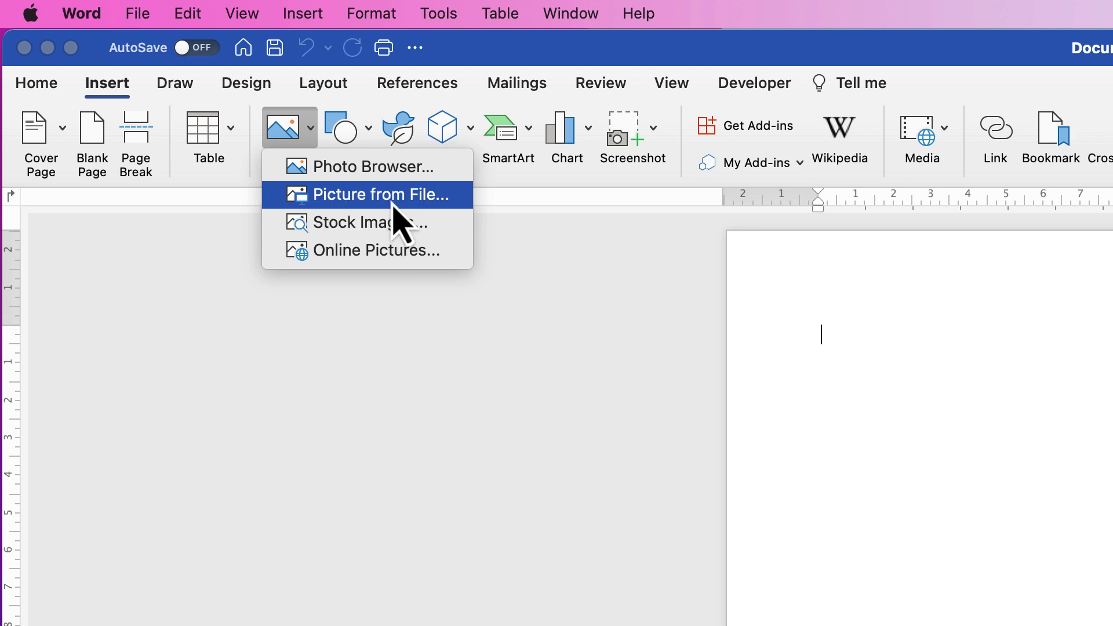
left_click(361, 203)
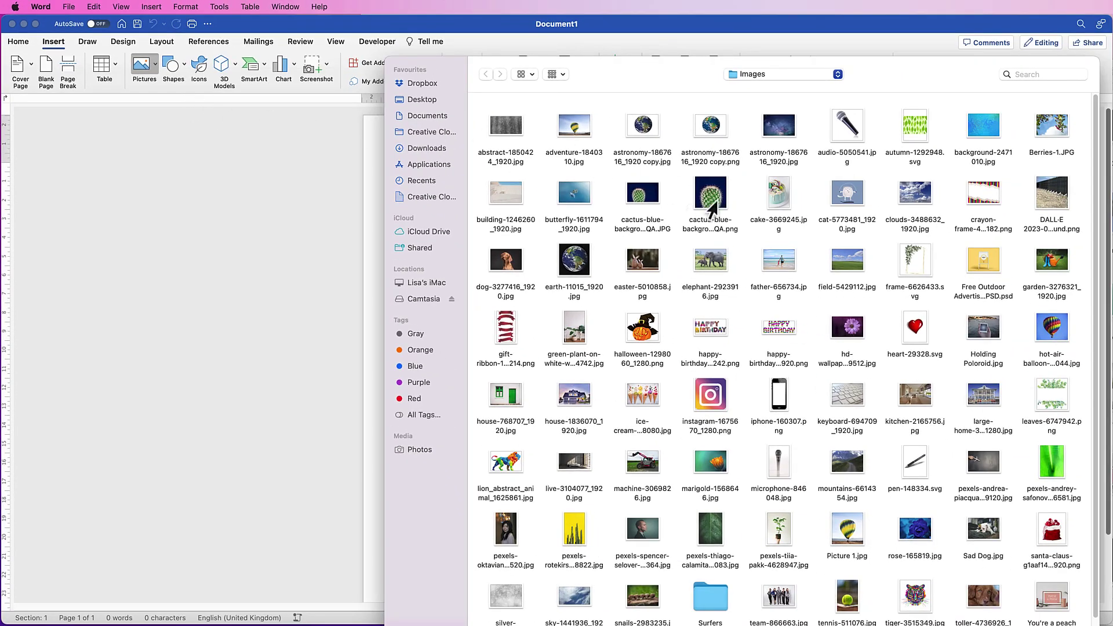
left_click(571, 203)
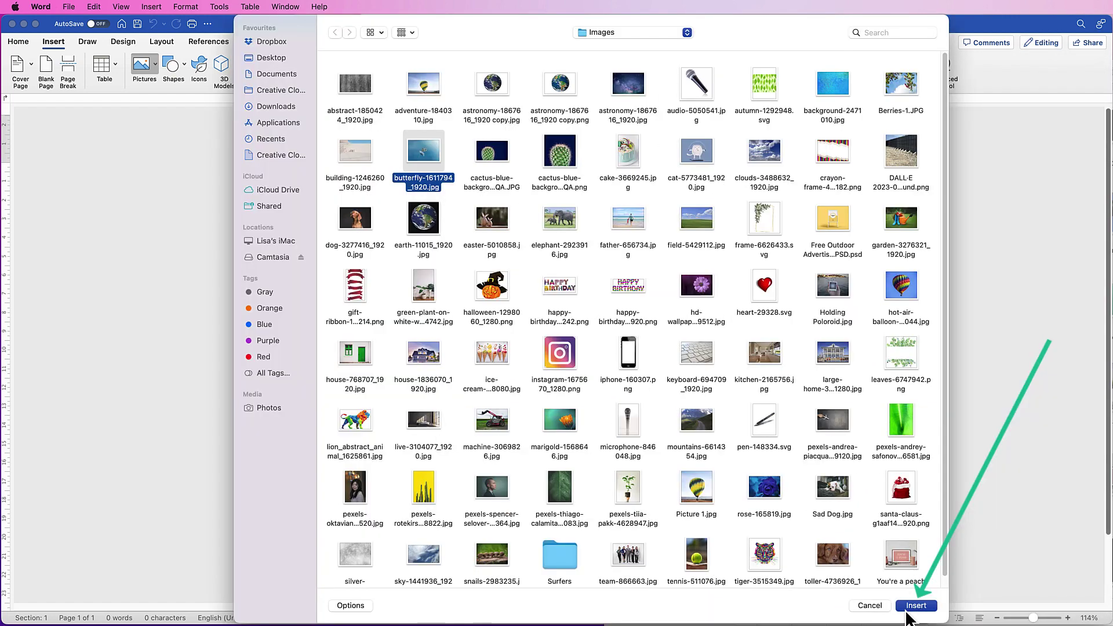
left_click(914, 606)
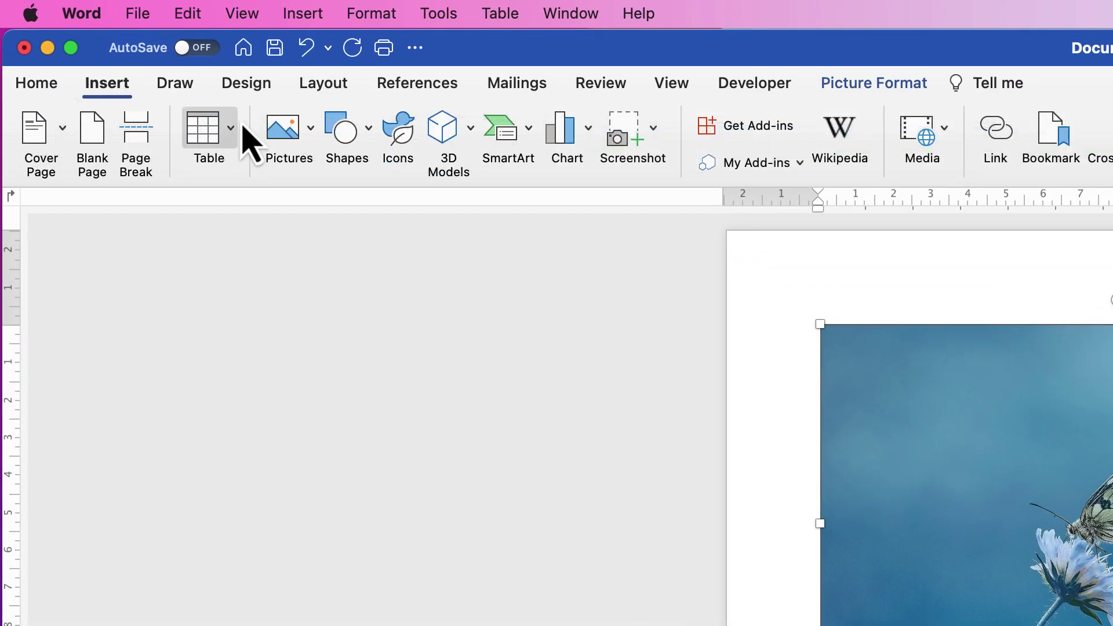
Search the stock images for "animals" and select the photo of the crocodile in blue water.
left_click(315, 138)
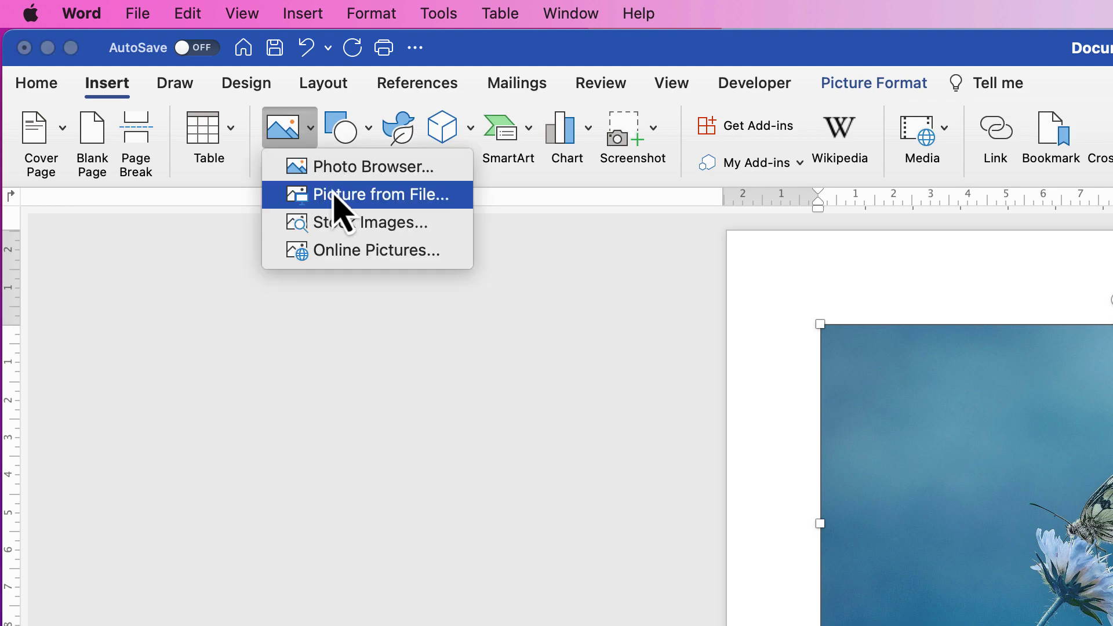
key("Escape")
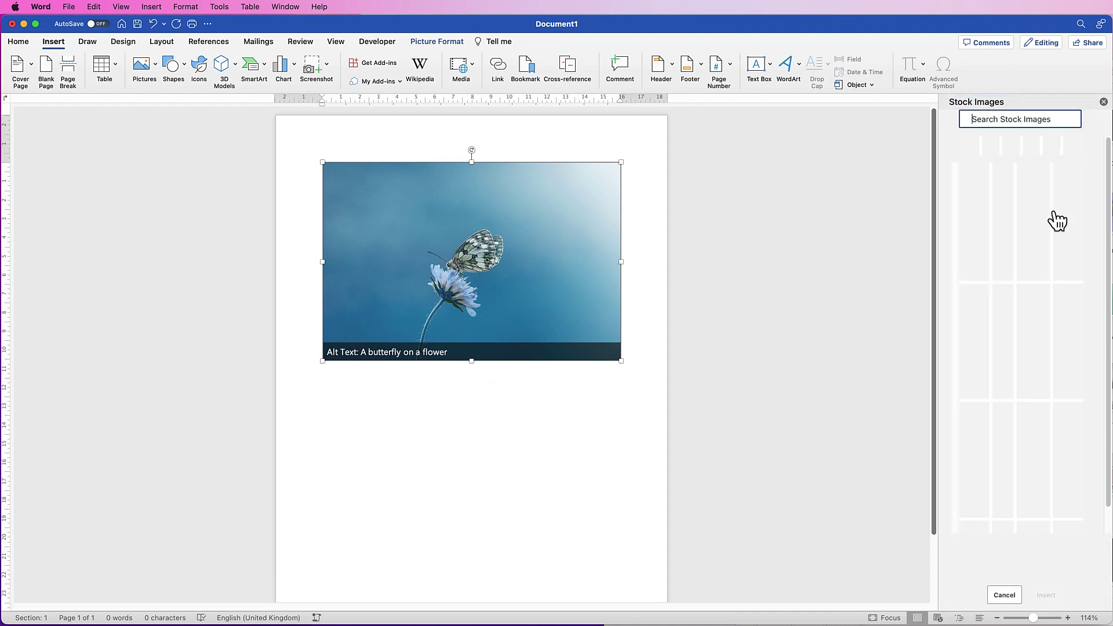
left_click_drag(1108, 232, 1108, 292)
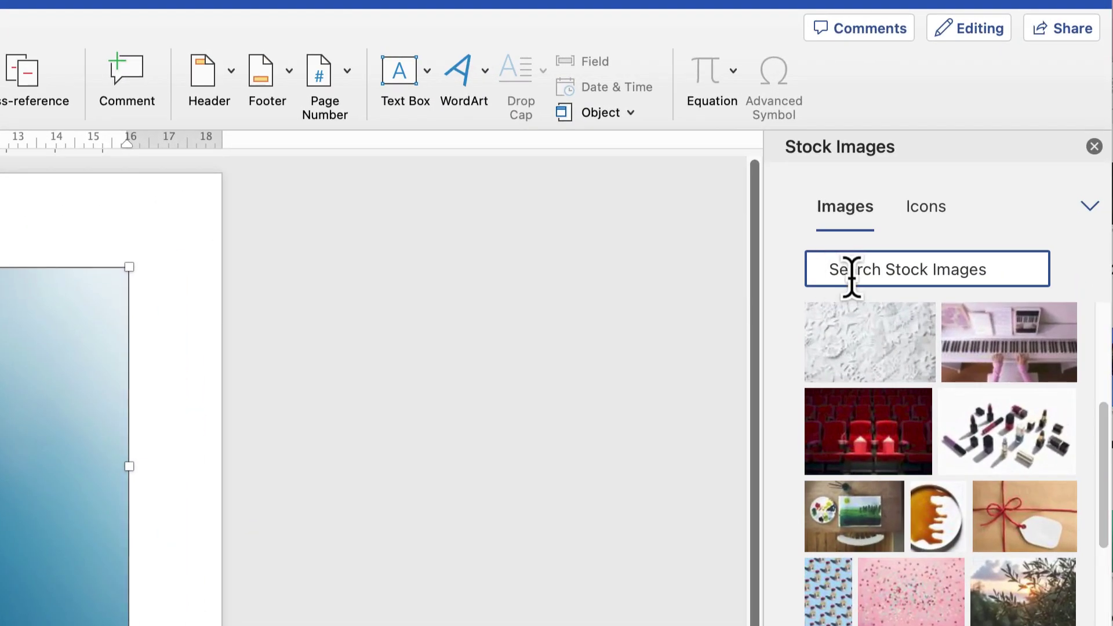
type("animals")
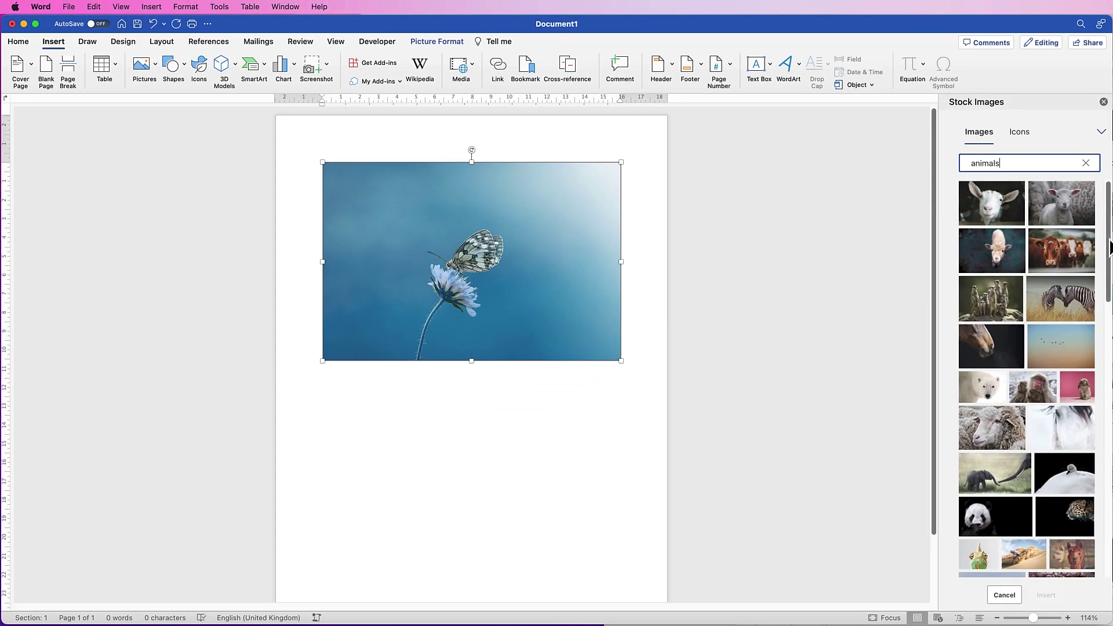
left_click_drag(1108, 246, 1105, 368)
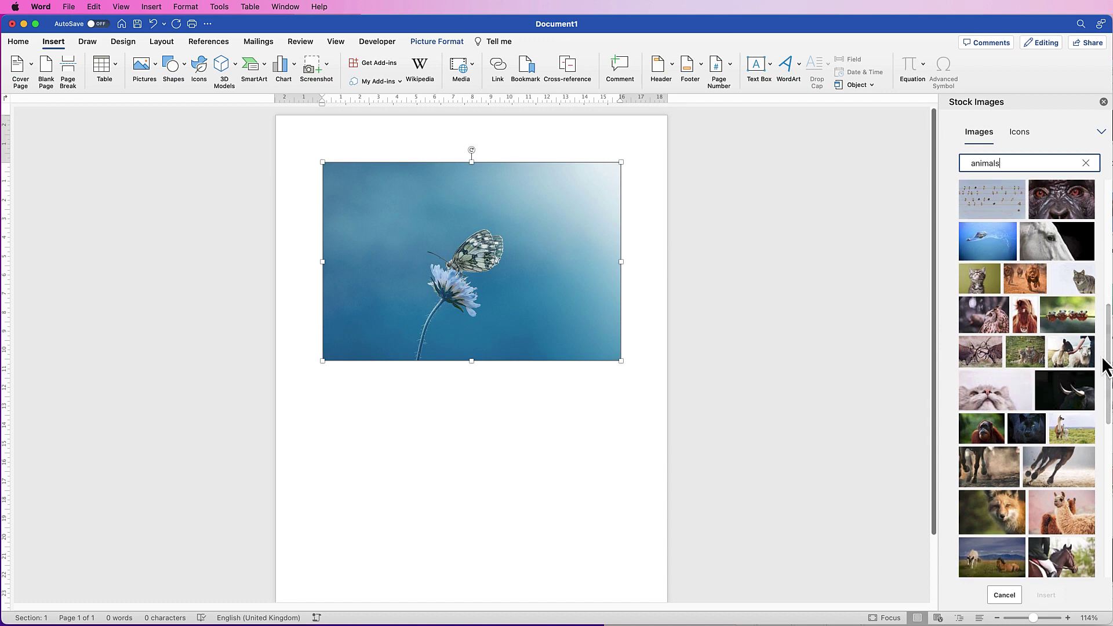
left_click(1005, 235)
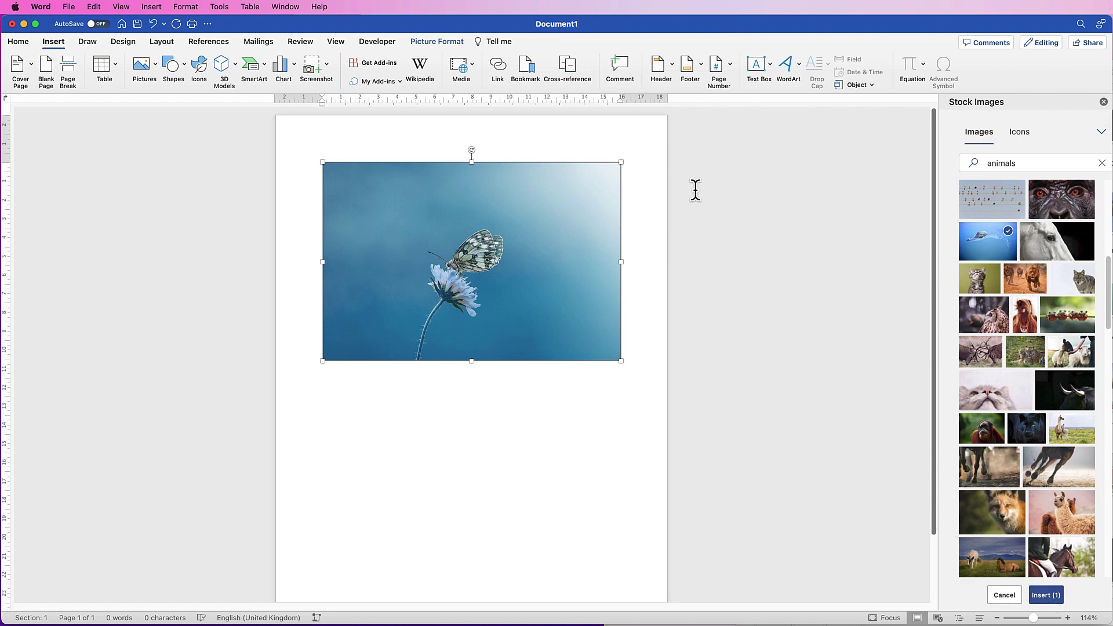
Set the butterfly picture's text wrapping to In Front of Text and try moving it freely around the page.
left_click_drag(463, 243, 475, 284)
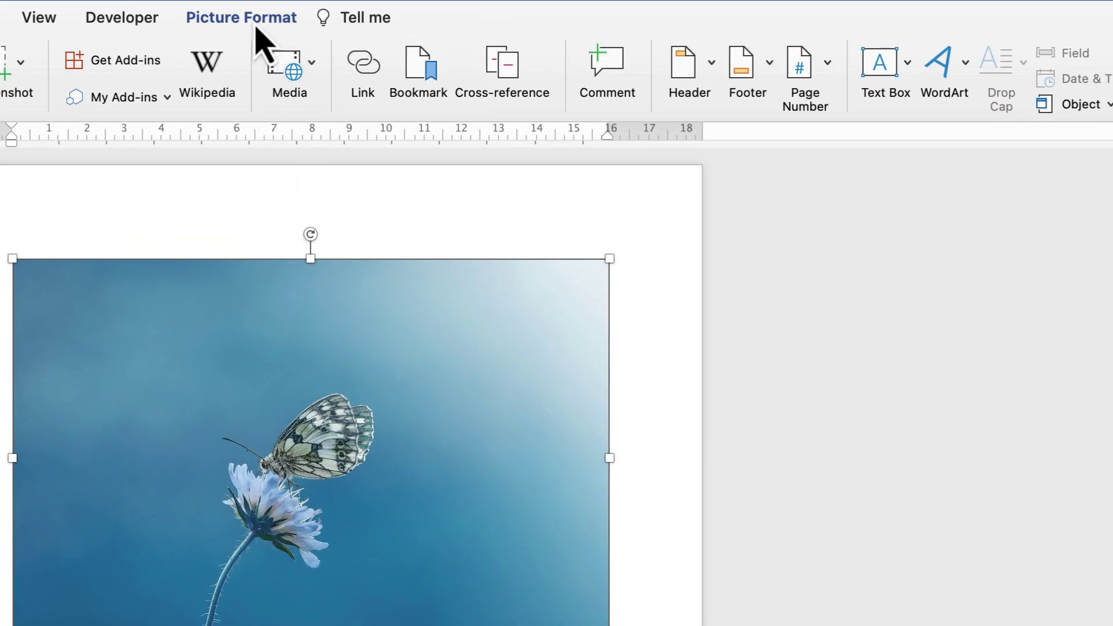
left_click(255, 23)
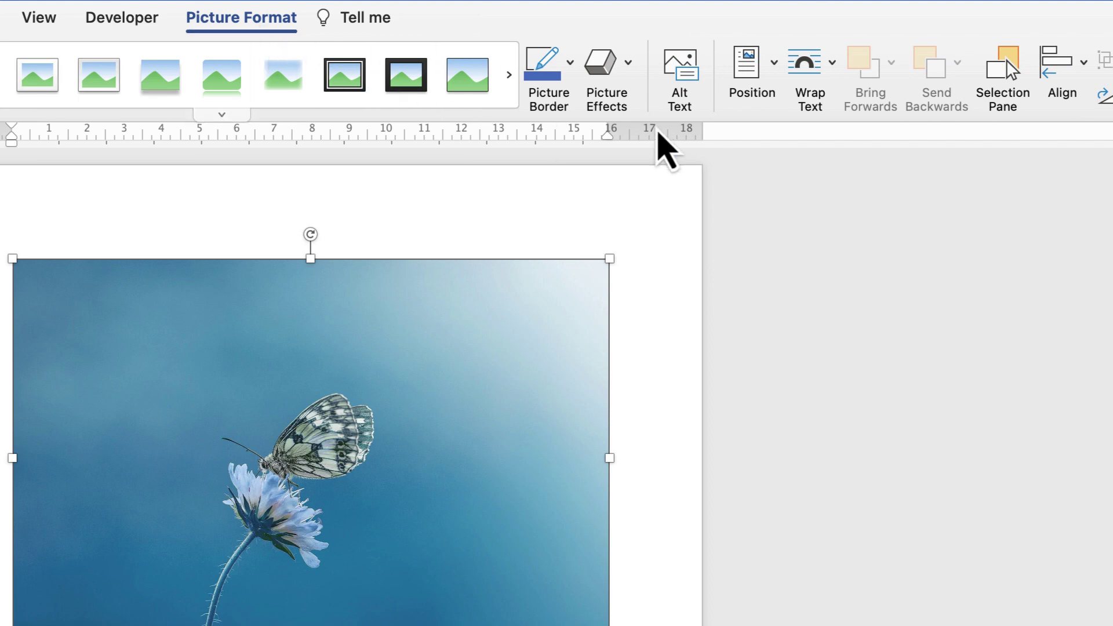
left_click(833, 73)
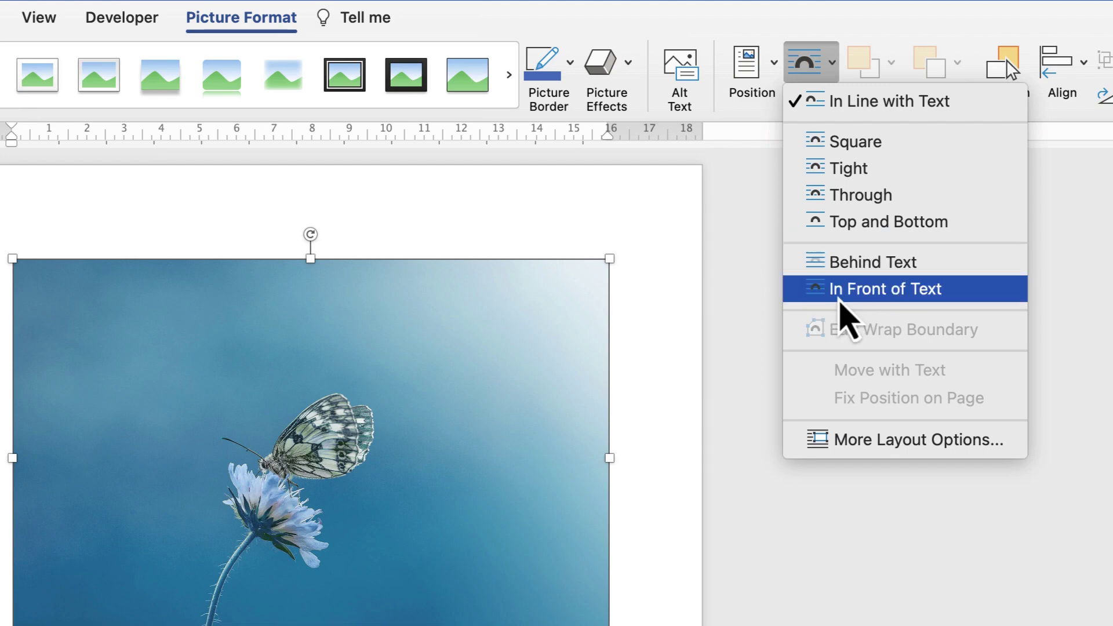
left_click(852, 297)
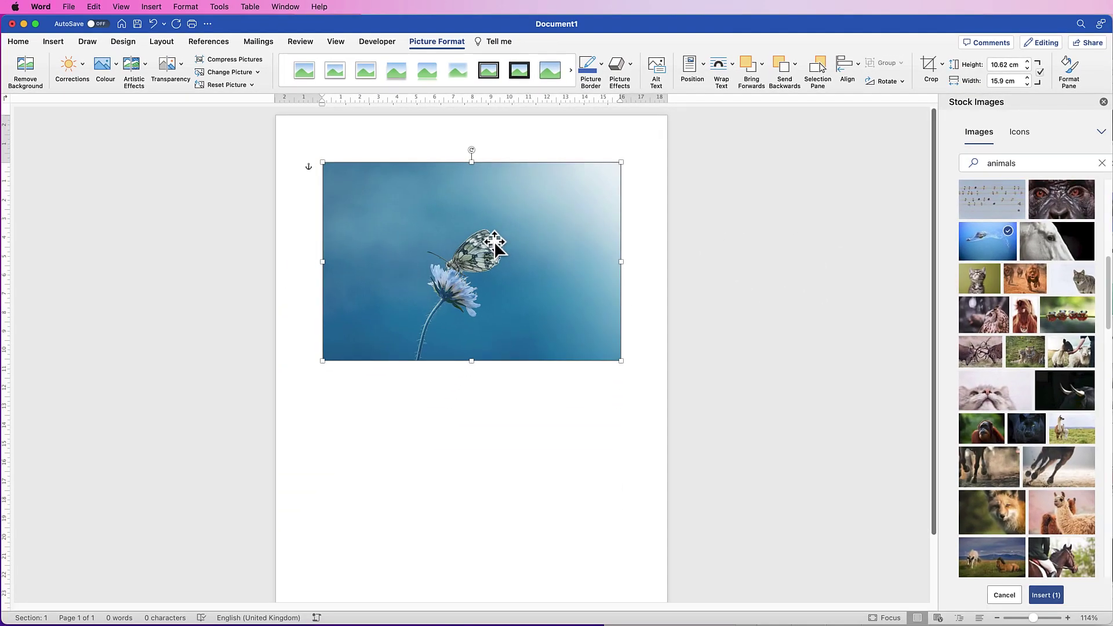
left_click_drag(374, 396, 451, 530)
left_click_drag(534, 315, 487, 249)
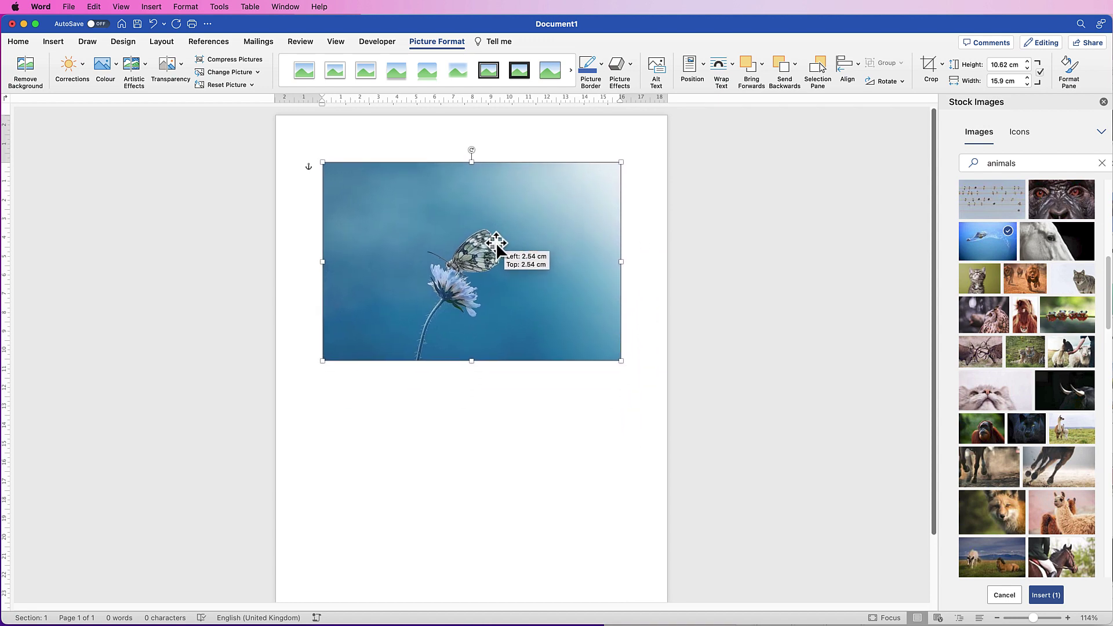
Choose In Front of Text wrapping for the butterfly picture again and reposition it near the page's upper margin.
right_click(458, 212)
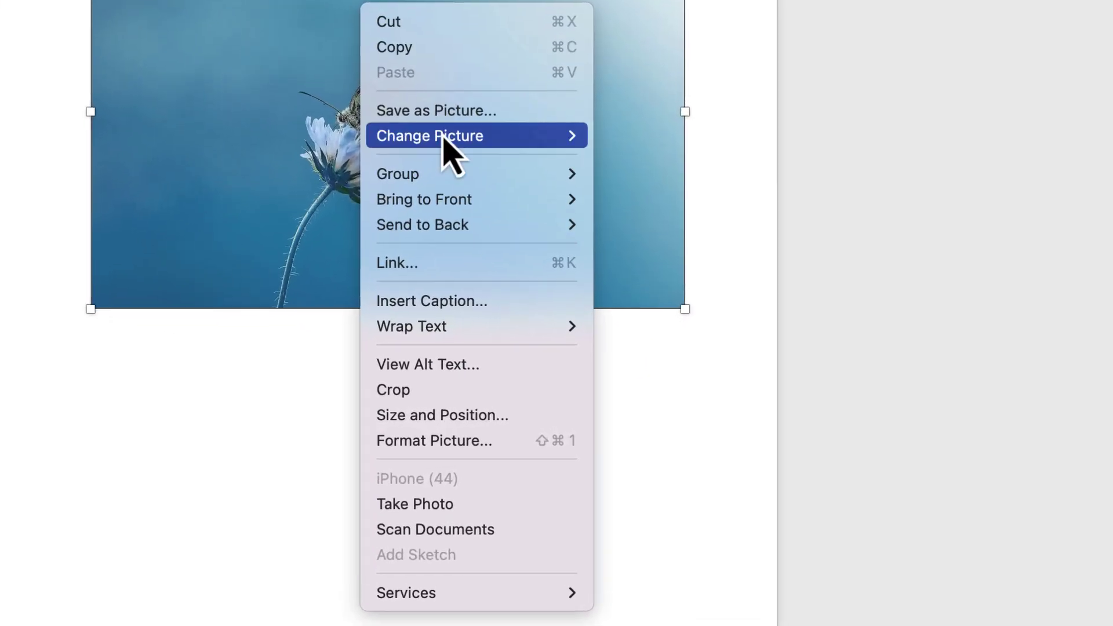
mouse_move(459, 327)
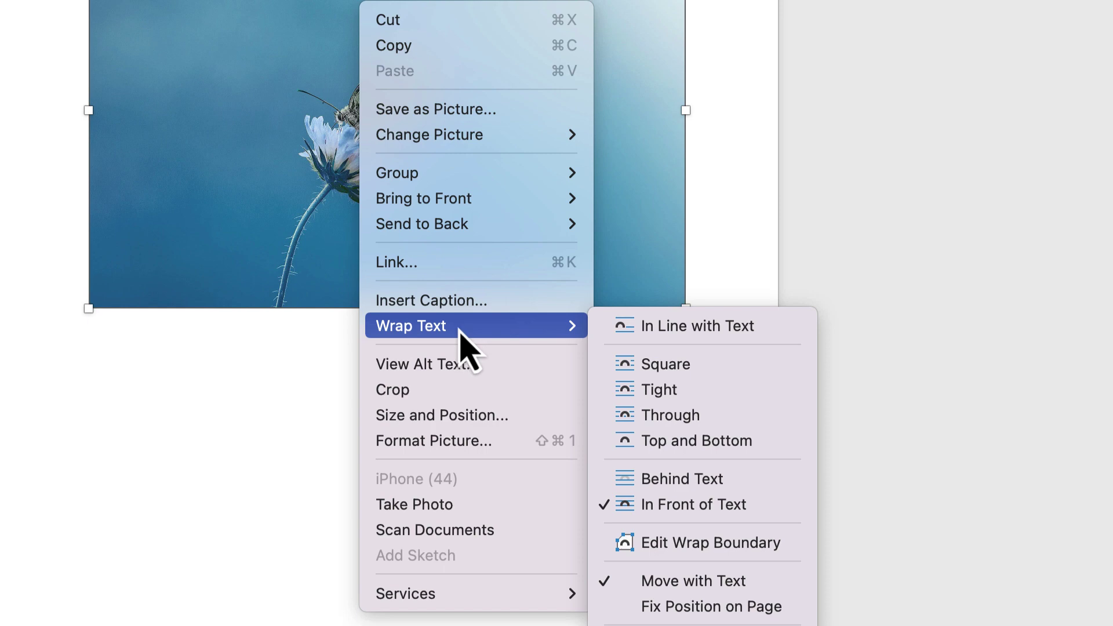
left_click(636, 504)
left_click_drag(345, 108, 438, 101)
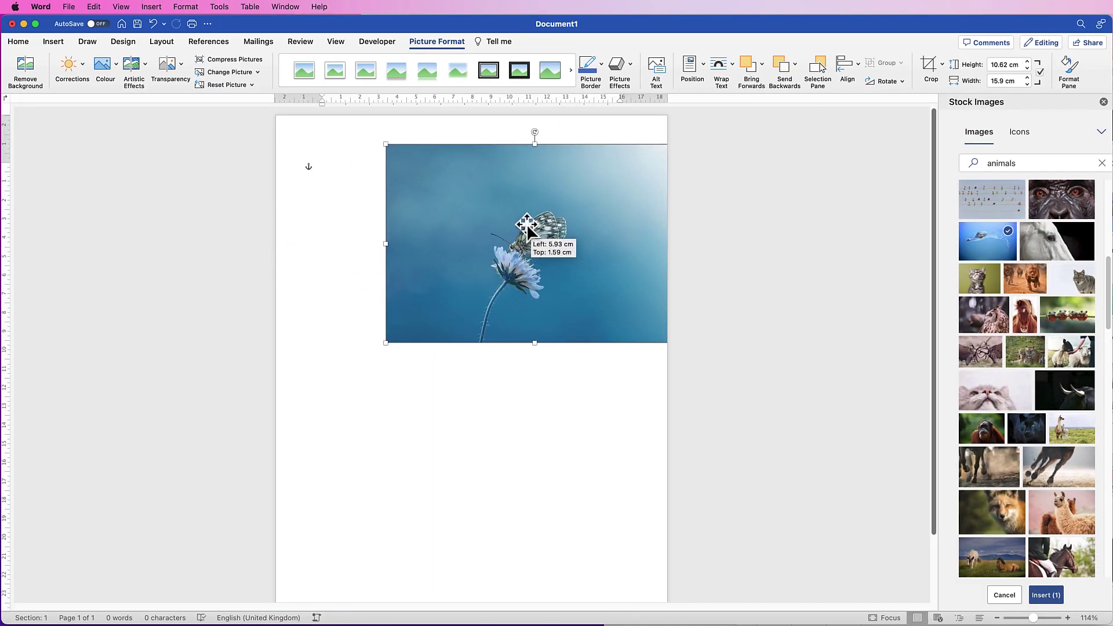
left_click_drag(527, 227, 463, 253)
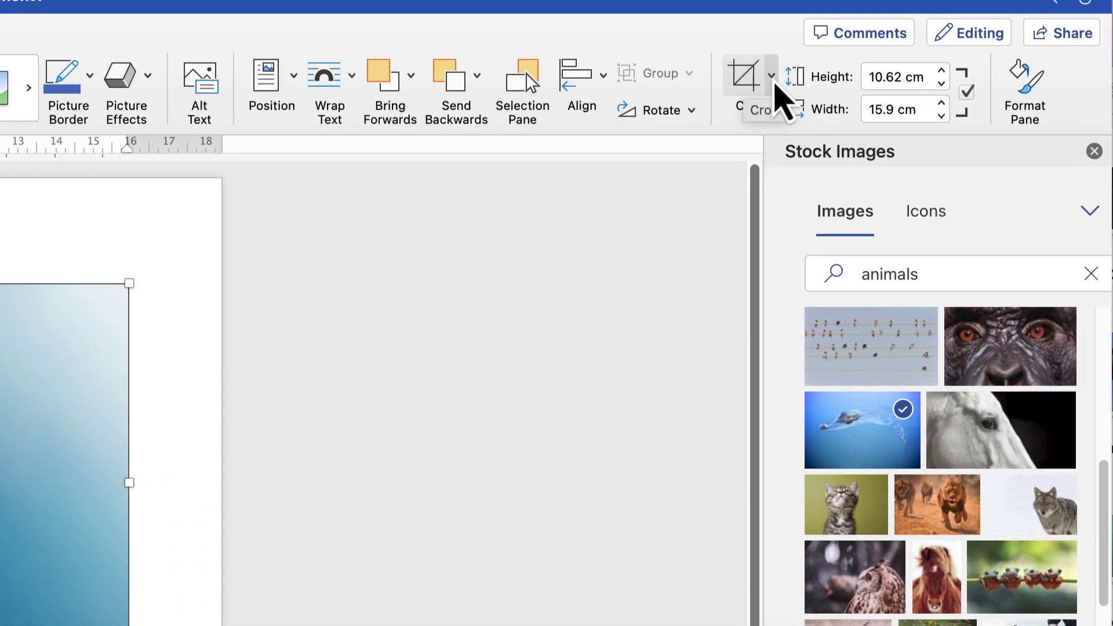
Crop the butterfly picture freehand, trimming its right side, top and left side closer around the butterfly and flower.
left_click(771, 77)
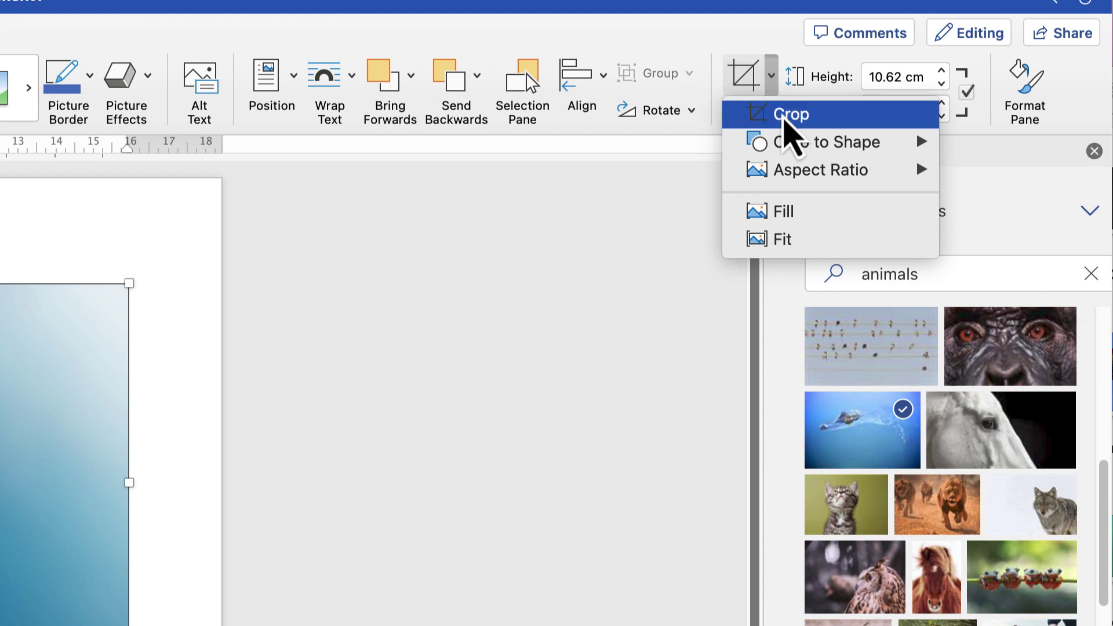
mouse_move(795, 150)
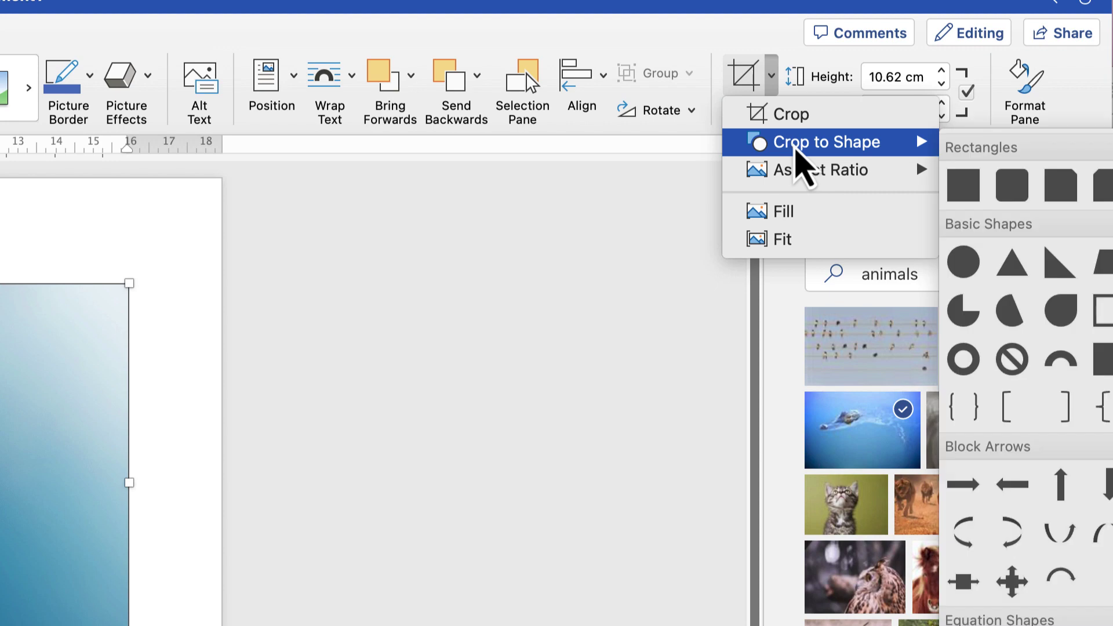
mouse_move(794, 182)
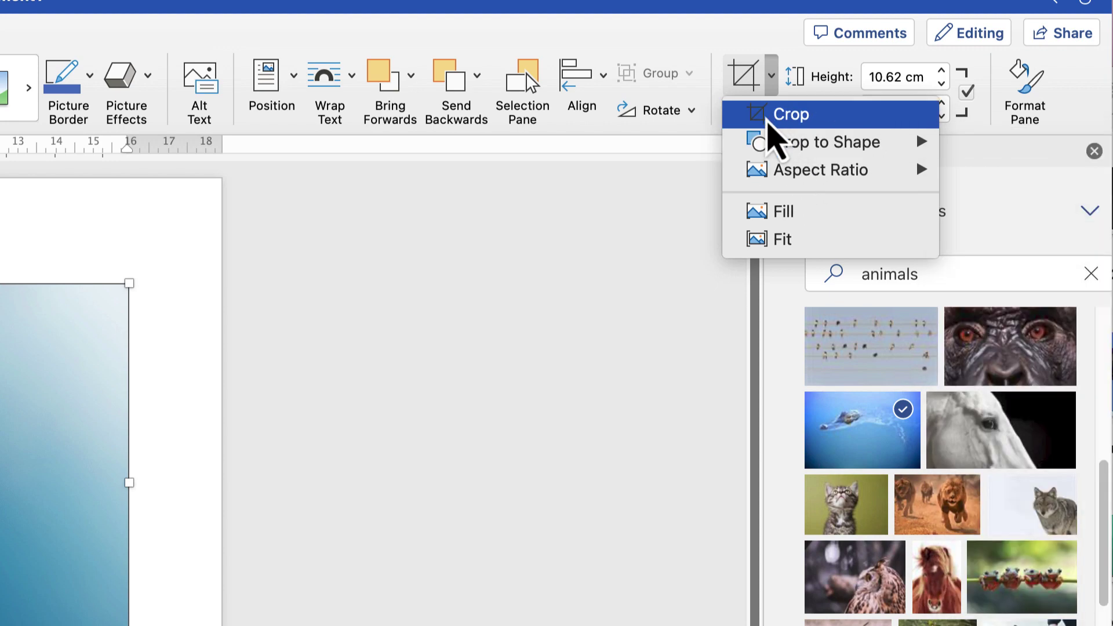
left_click(766, 121)
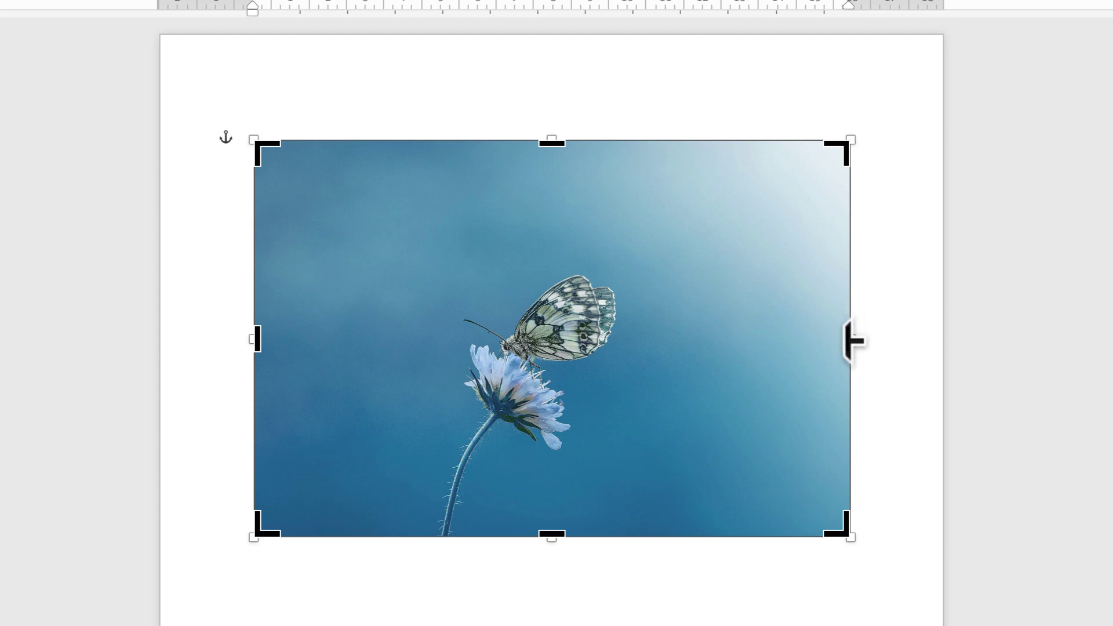
left_click_drag(849, 340, 690, 329)
left_click_drag(471, 143, 469, 207)
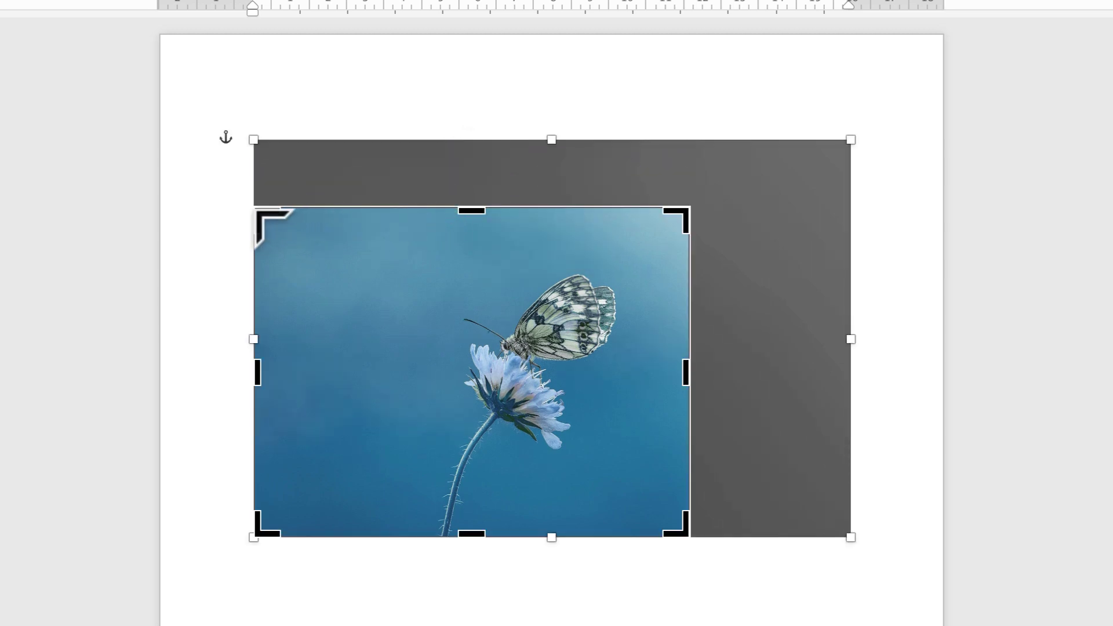
left_click_drag(263, 220, 363, 214)
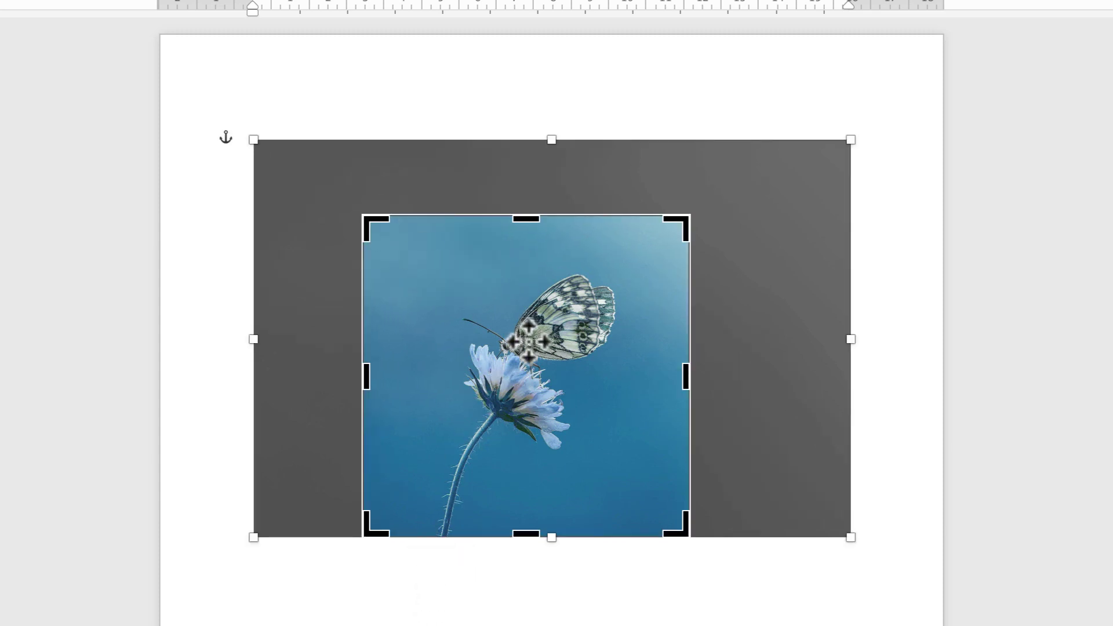
key("Escape")
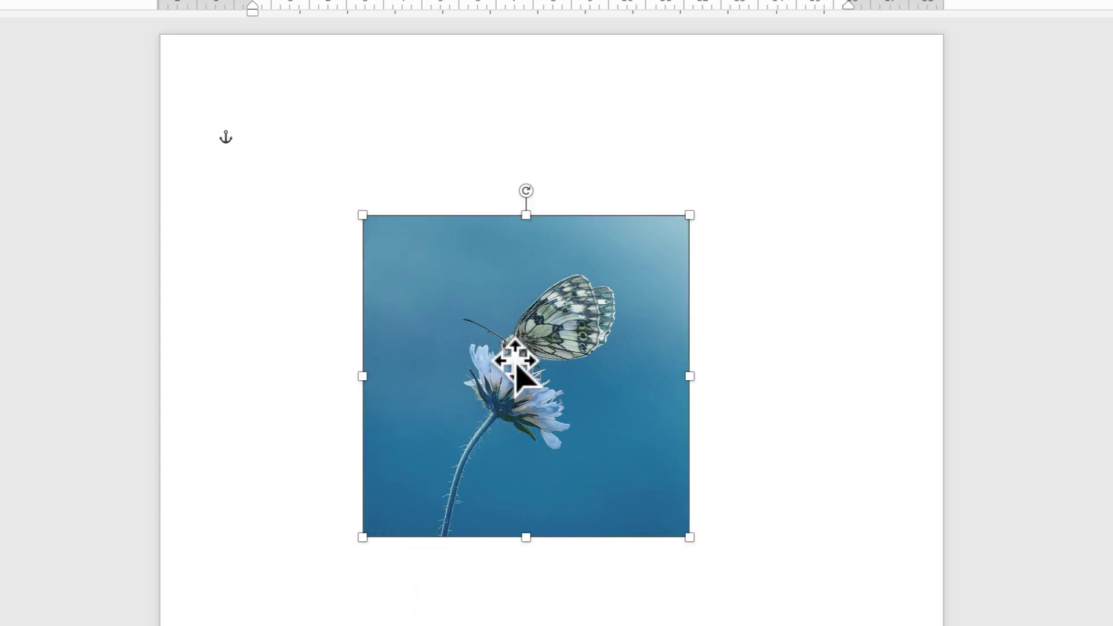
left_click_drag(531, 422, 558, 350)
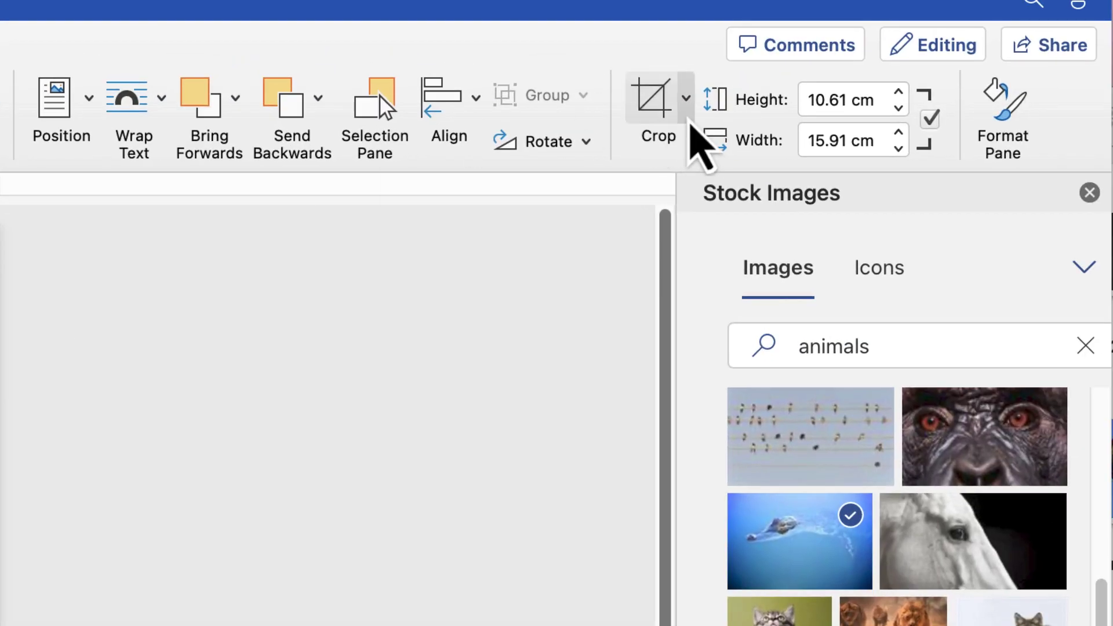
Crop the butterfly picture to a 1:1 square aspect ratio and shift the image slightly right within the crop frame.
left_click(688, 104)
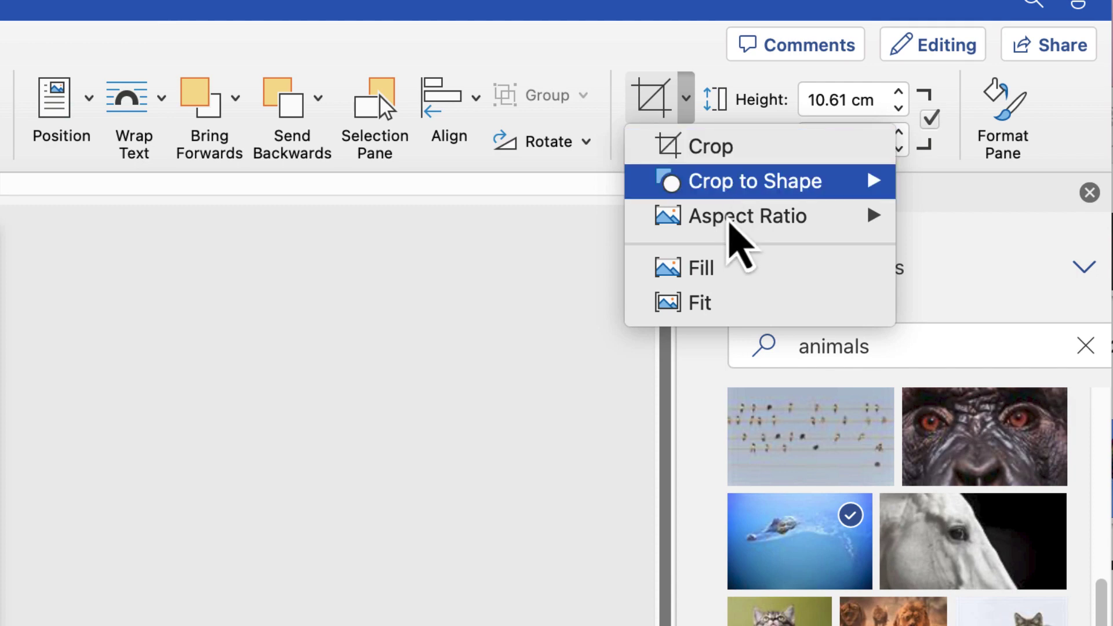
mouse_move(733, 227)
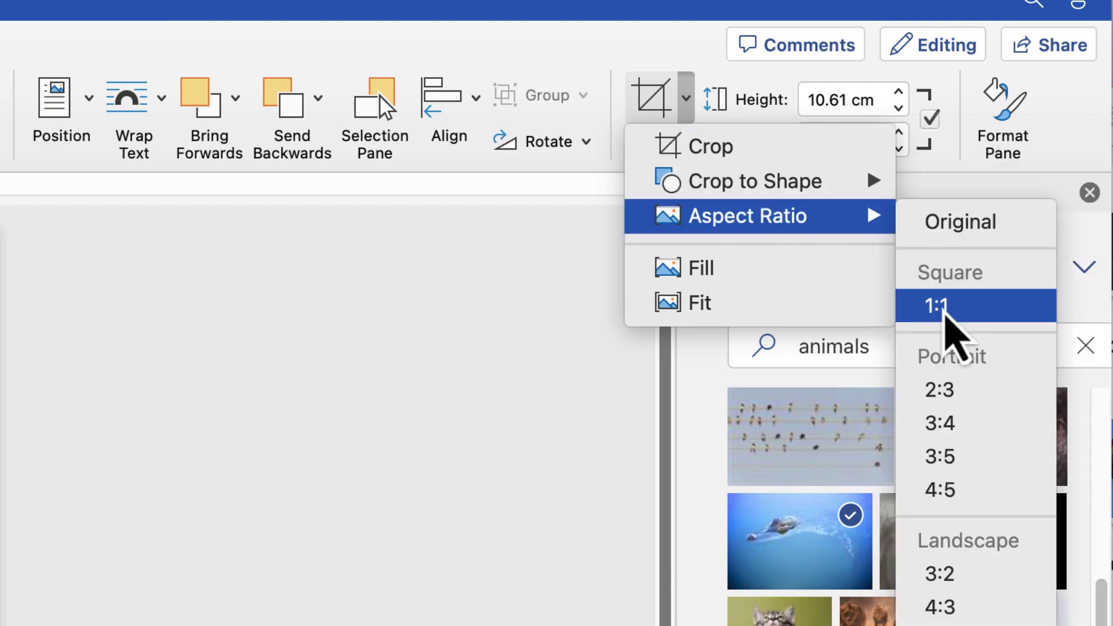
left_click(938, 308)
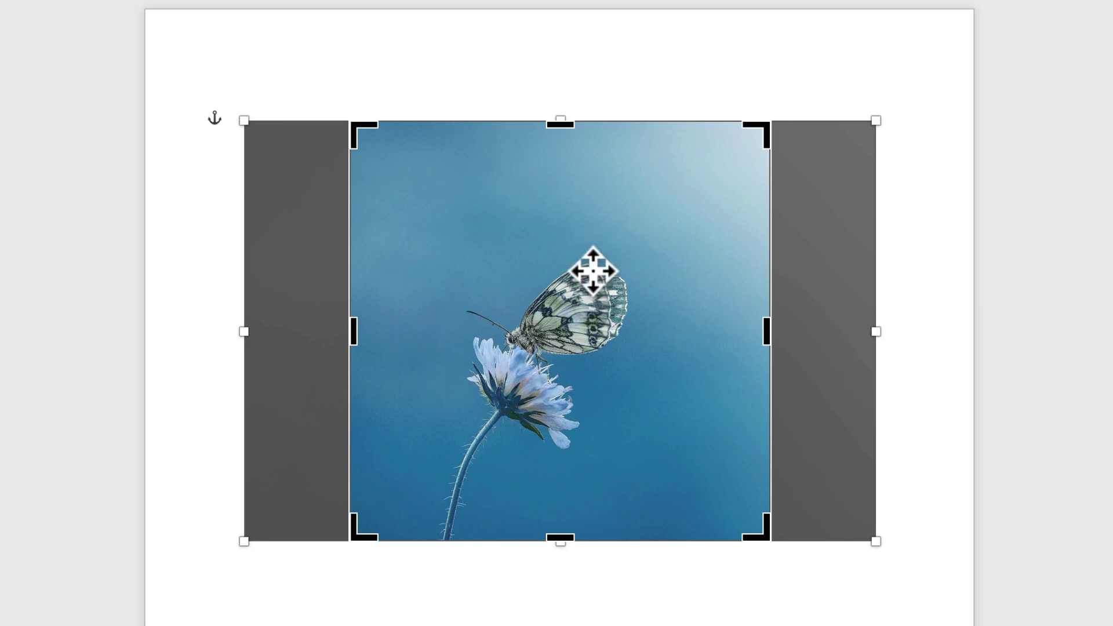
mouse_move(592, 271)
left_mouse_down()
mouse_move(639, 261)
mouse_move(582, 261)
mouse_move(601, 261)
left_mouse_up()
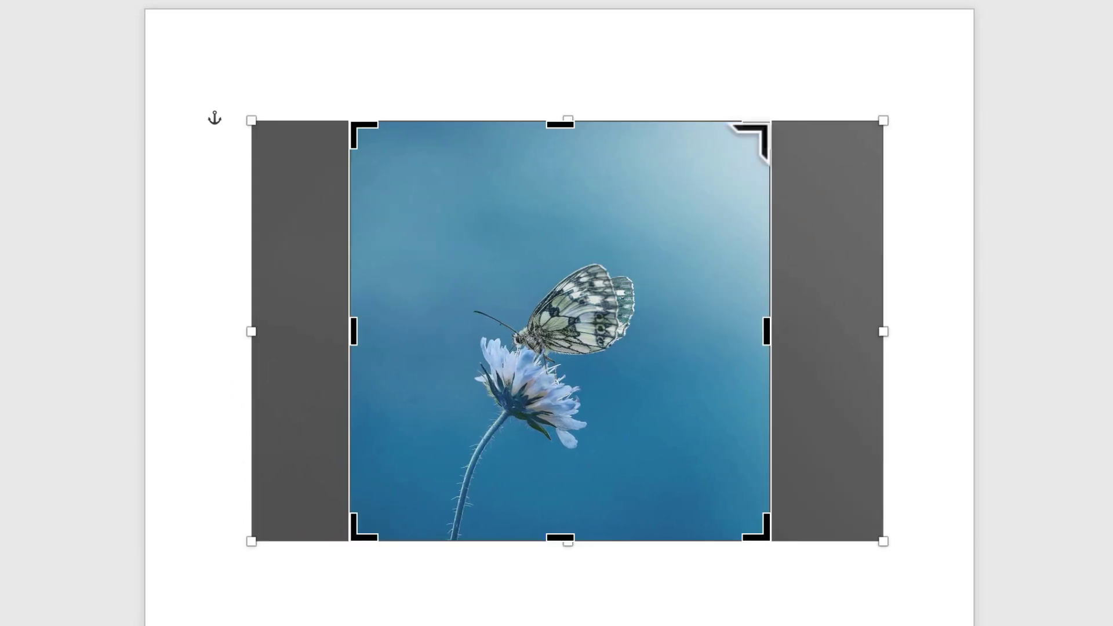
left_click_drag(753, 138, 796, 121)
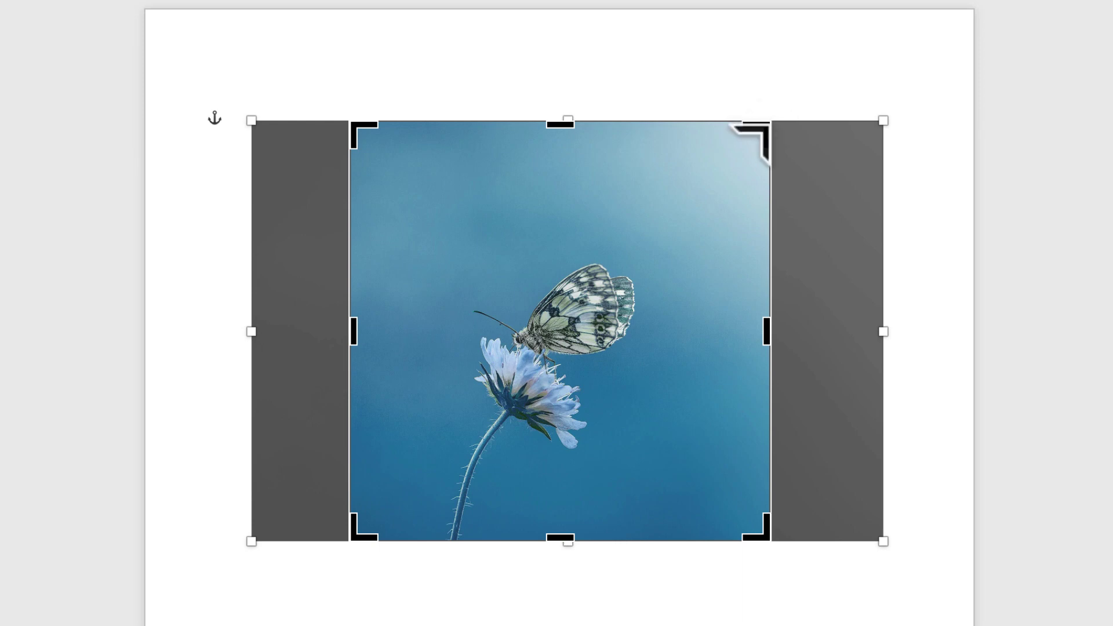
left_click_drag(753, 130, 783, 215)
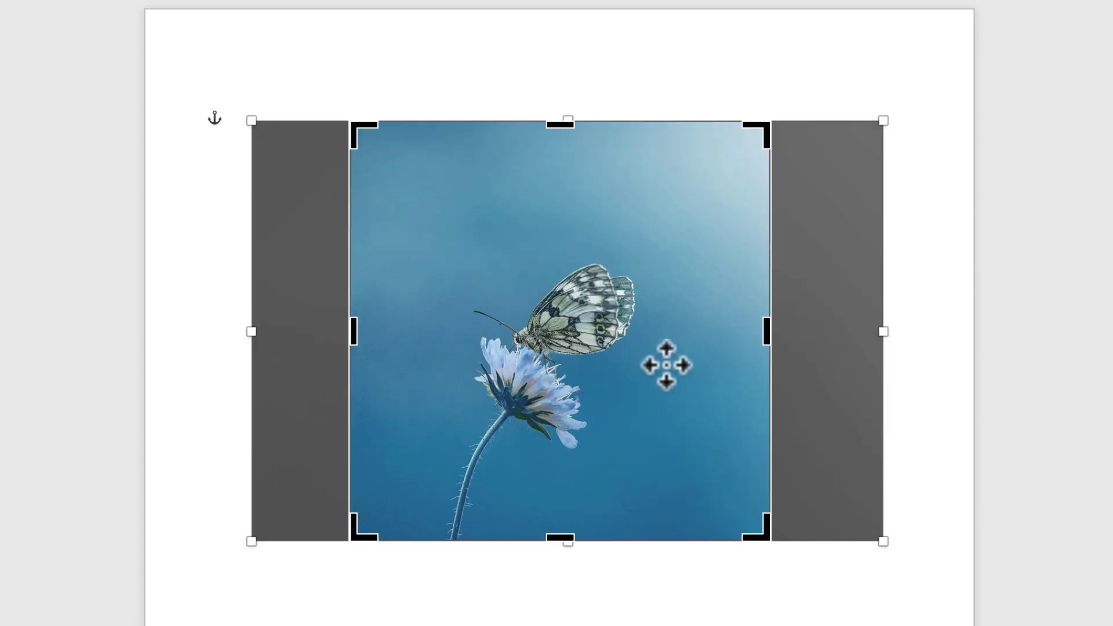
key("Escape")
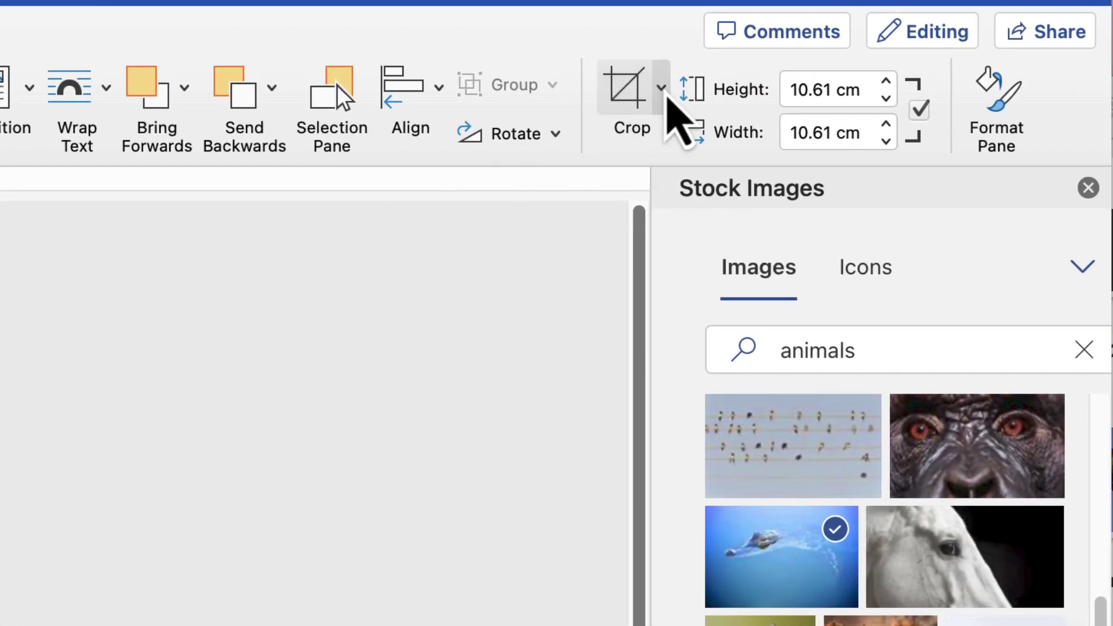
left_click(660, 88)
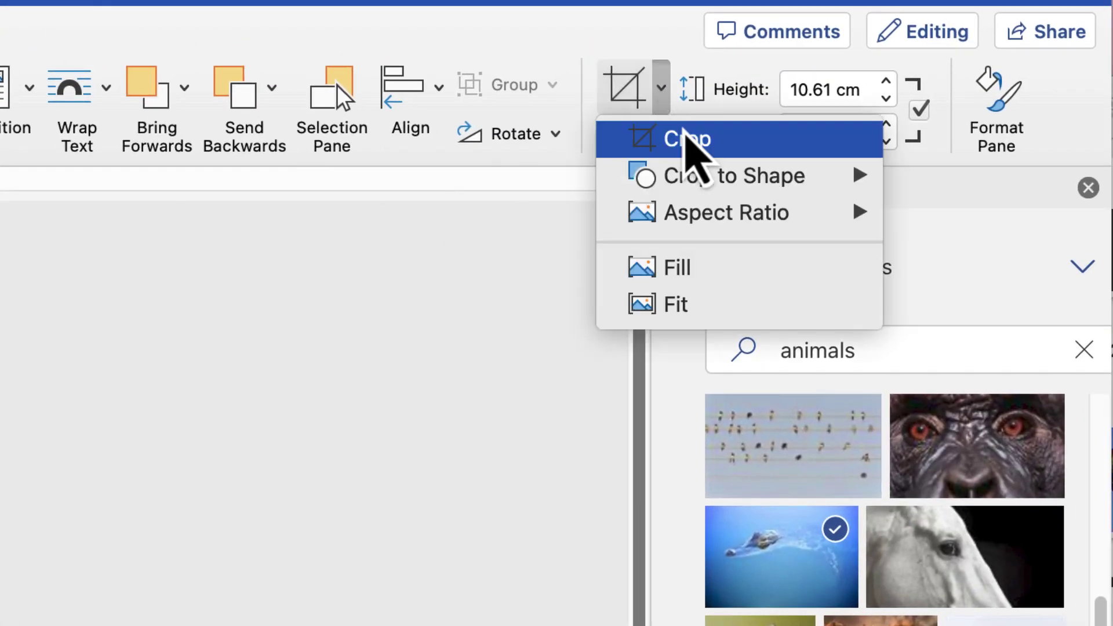
mouse_move(712, 181)
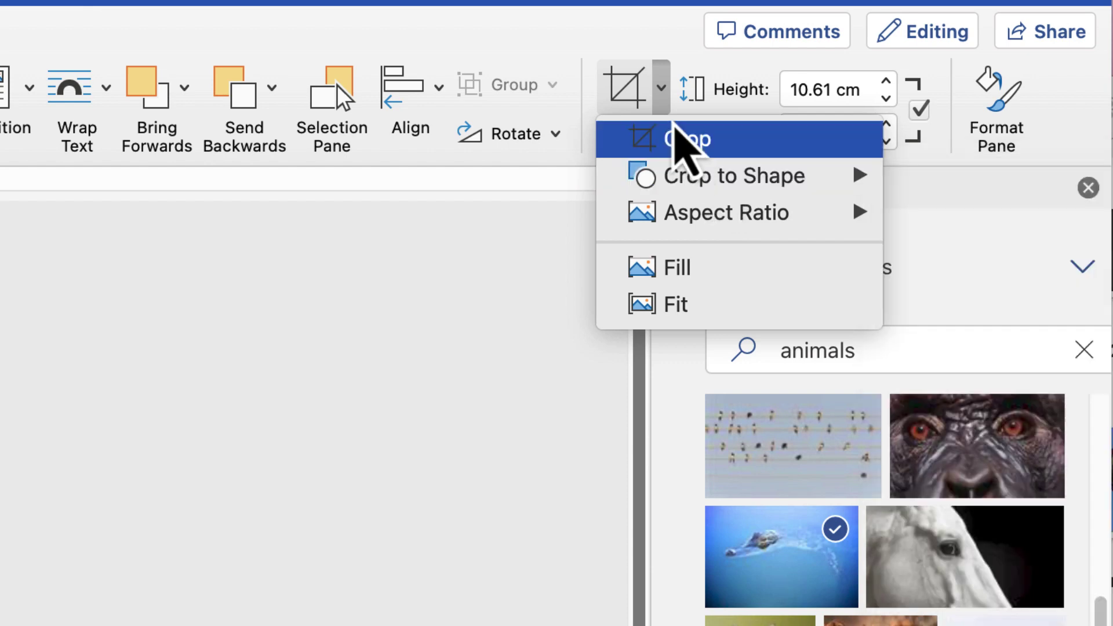
left_click(646, 90)
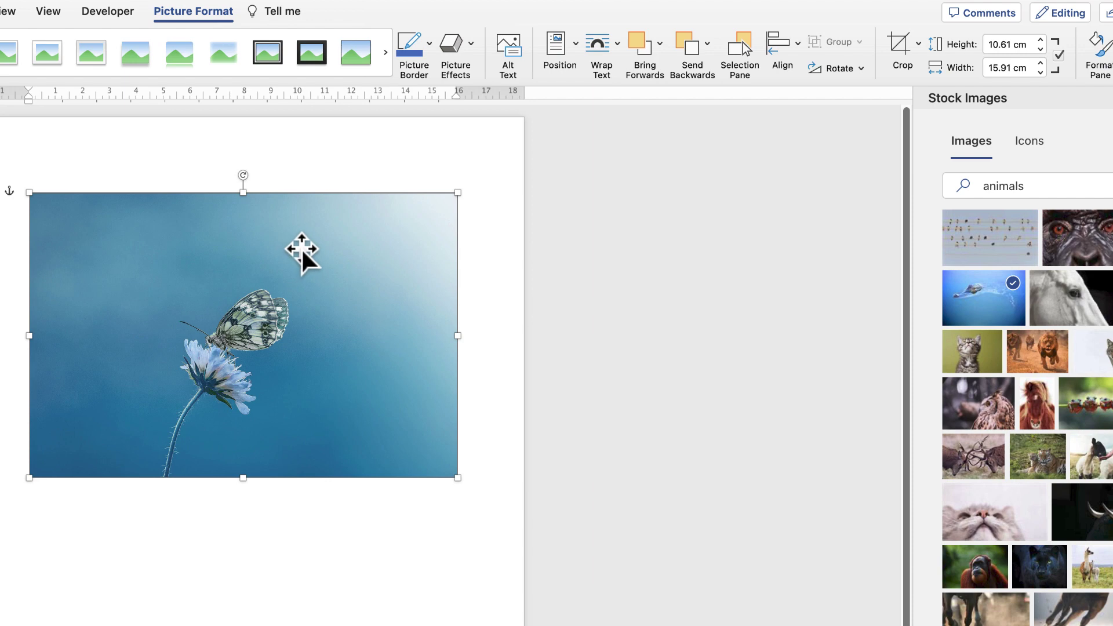
Crop the uncropped butterfly picture to an oval shape, and undo the shape crop.
left_click(918, 44)
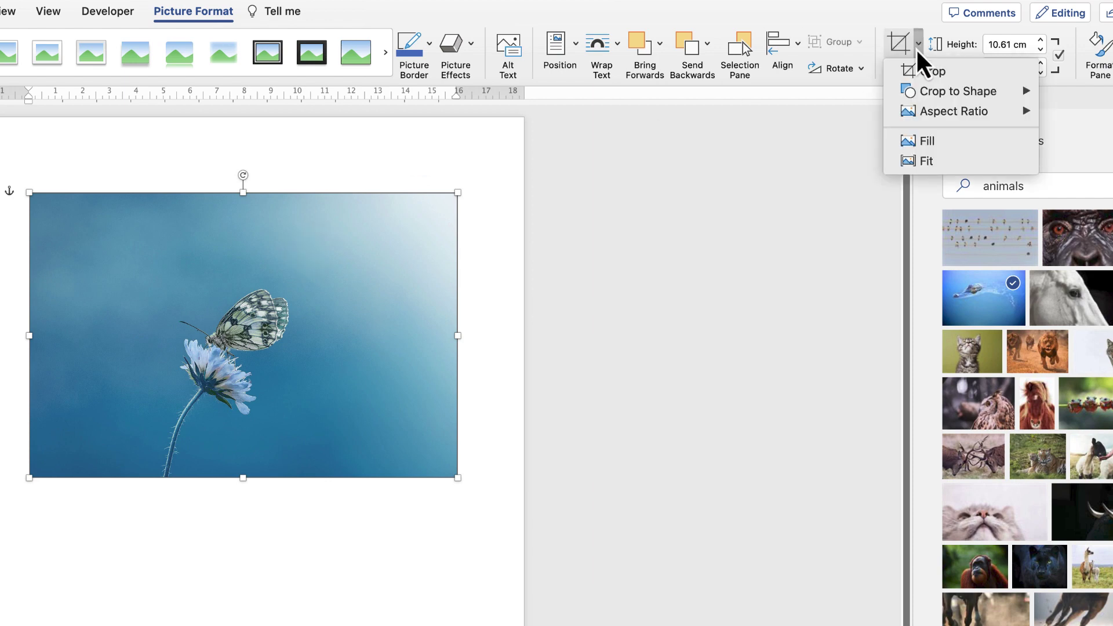
mouse_move(937, 96)
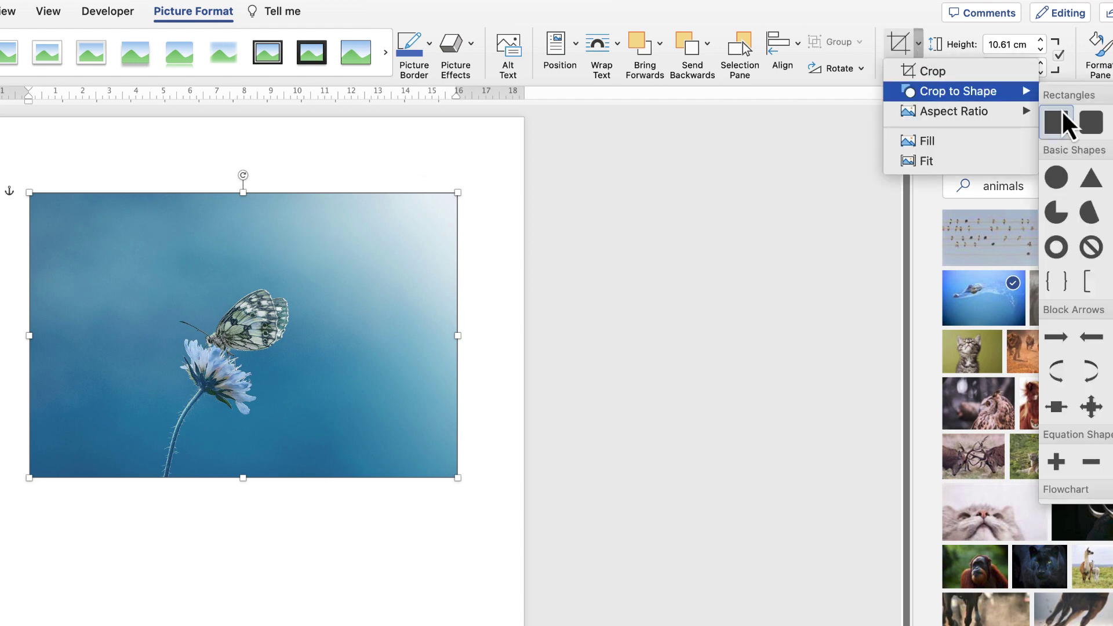
left_click(1057, 180)
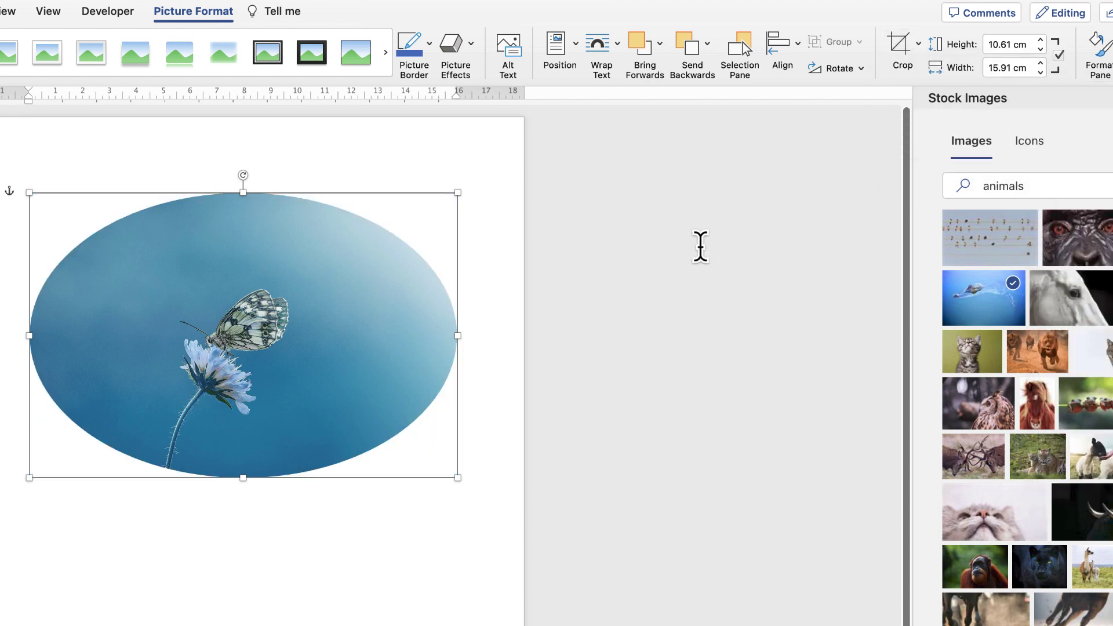
key("super+z")
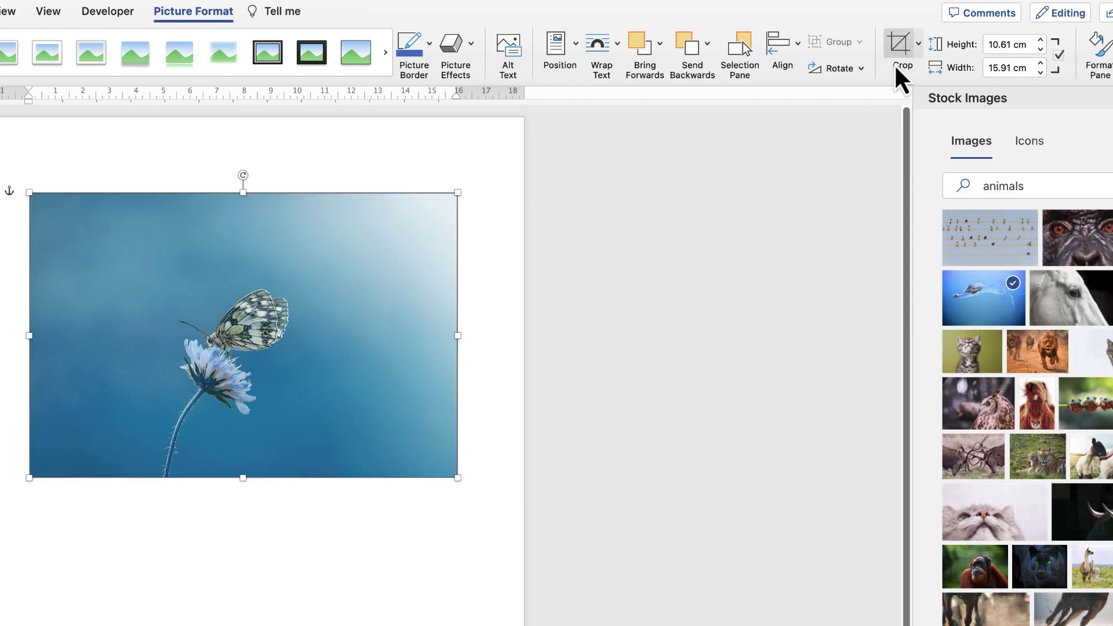
Crop the butterfly picture to a 1:1 aspect ratio plus the oval shape to form a circle, and undo both crops.
left_click(919, 44)
mouse_move(1032, 113)
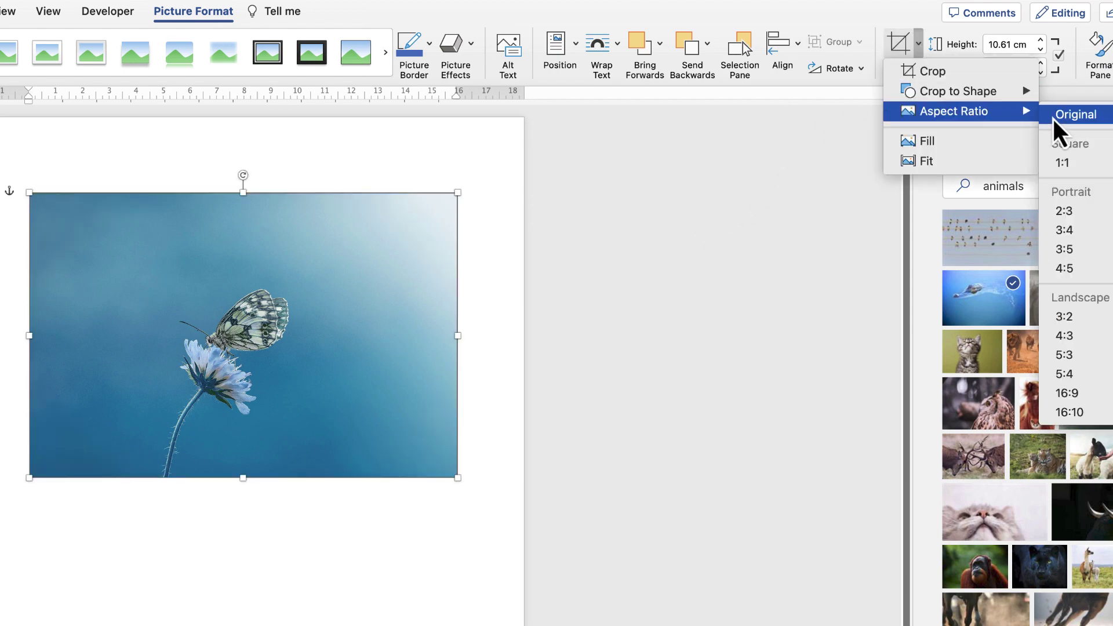
left_click(1059, 165)
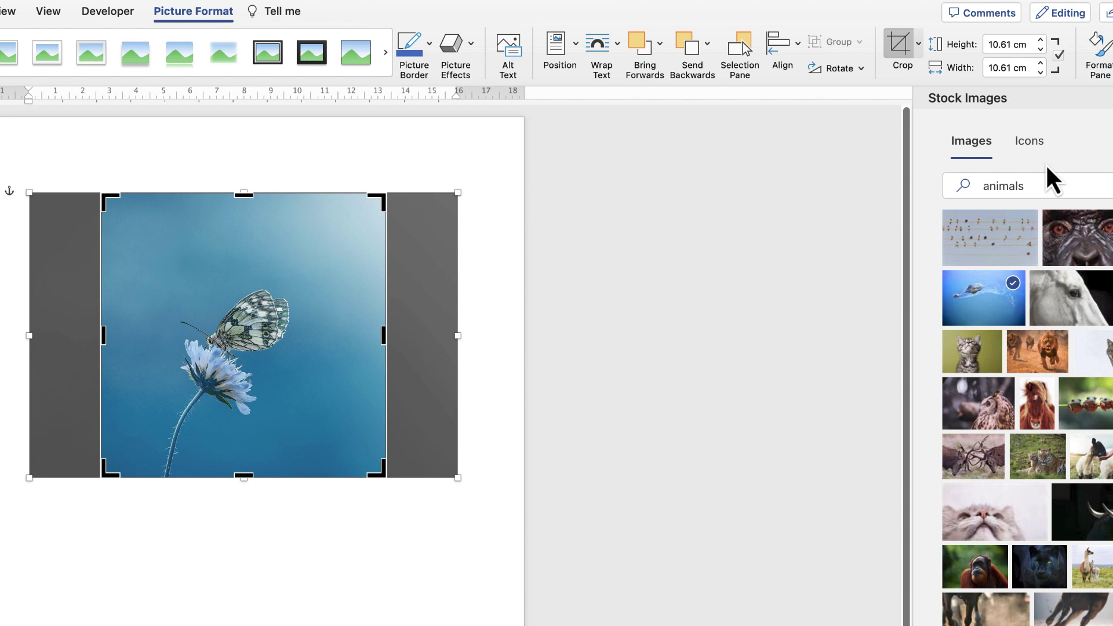
key("Escape")
left_click(919, 44)
mouse_move(955, 101)
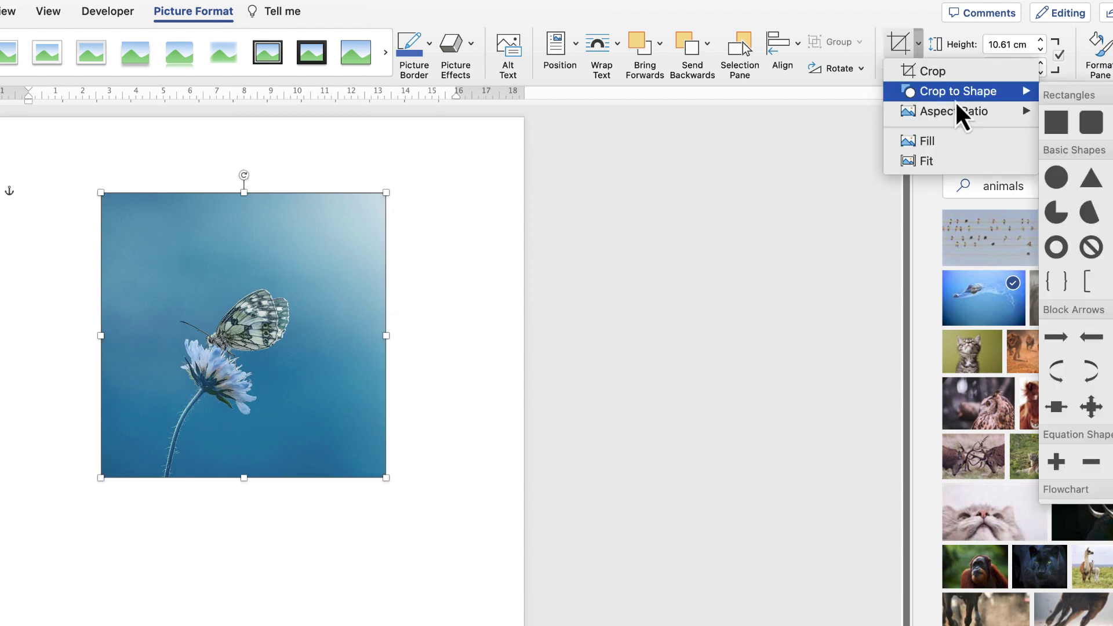
left_click(1057, 179)
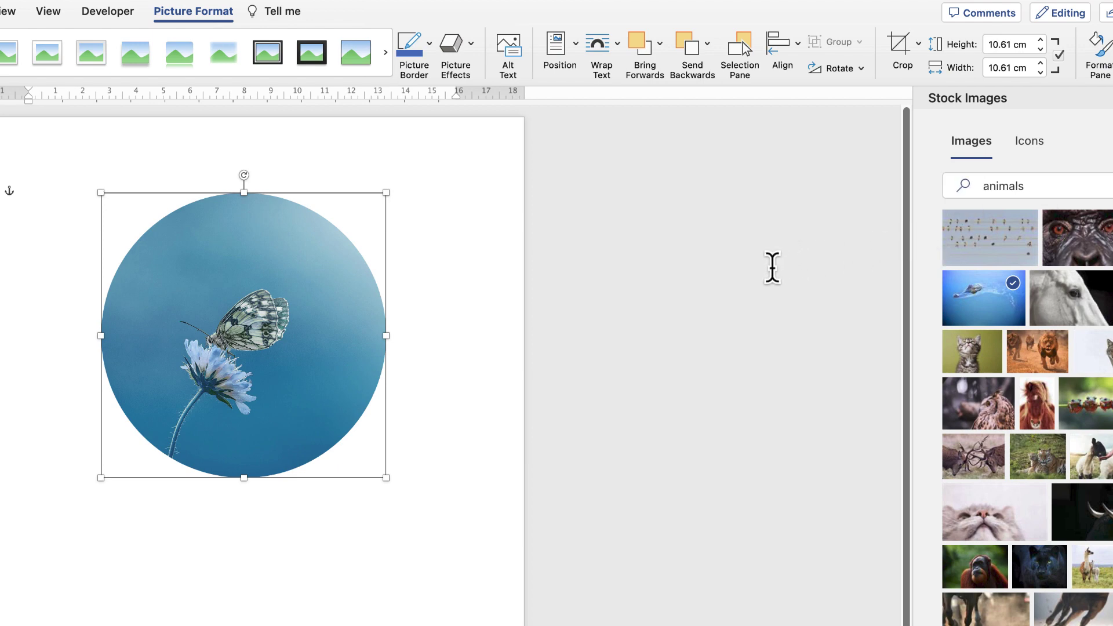
key("super+z")
key("super+z")
Crop the butterfly picture to the ring-shaped donut, and undo that crop.
left_click(918, 45)
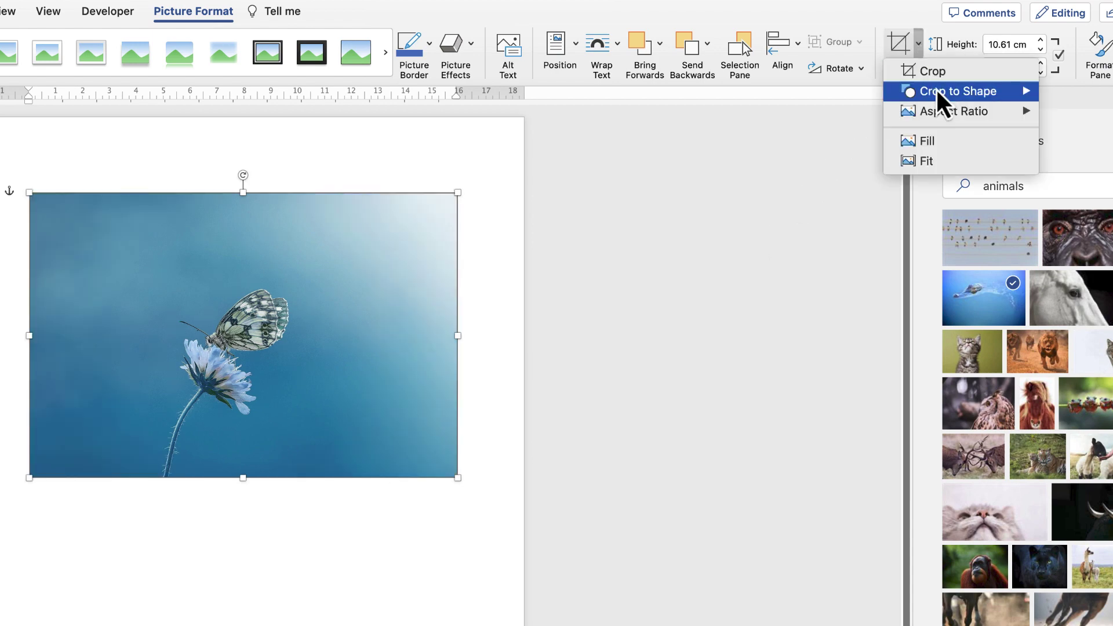
mouse_move(935, 92)
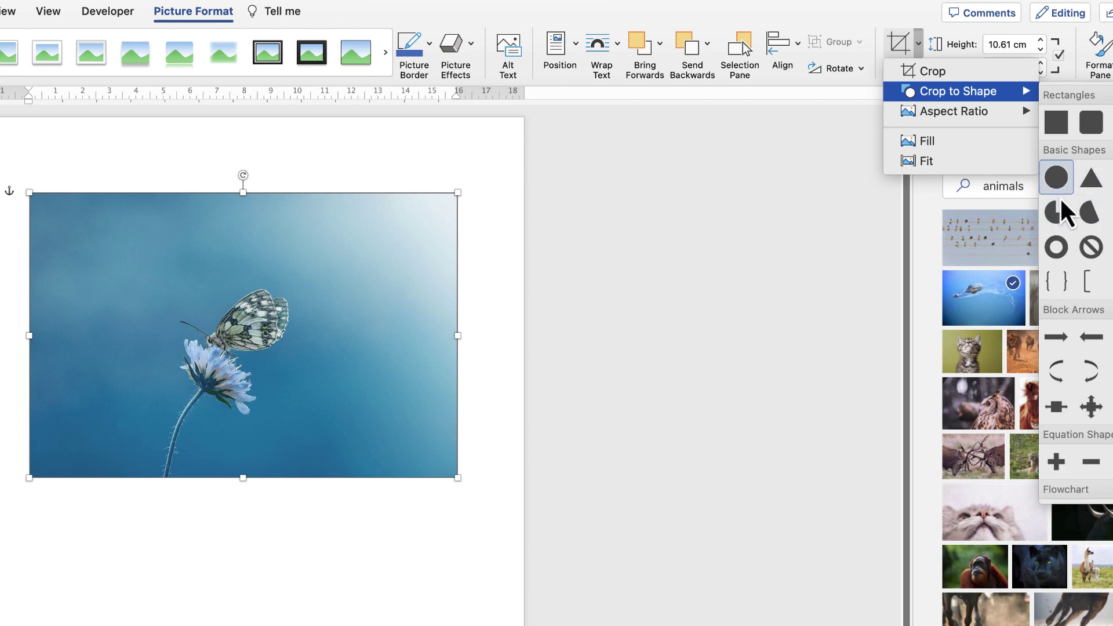
left_click(1057, 248)
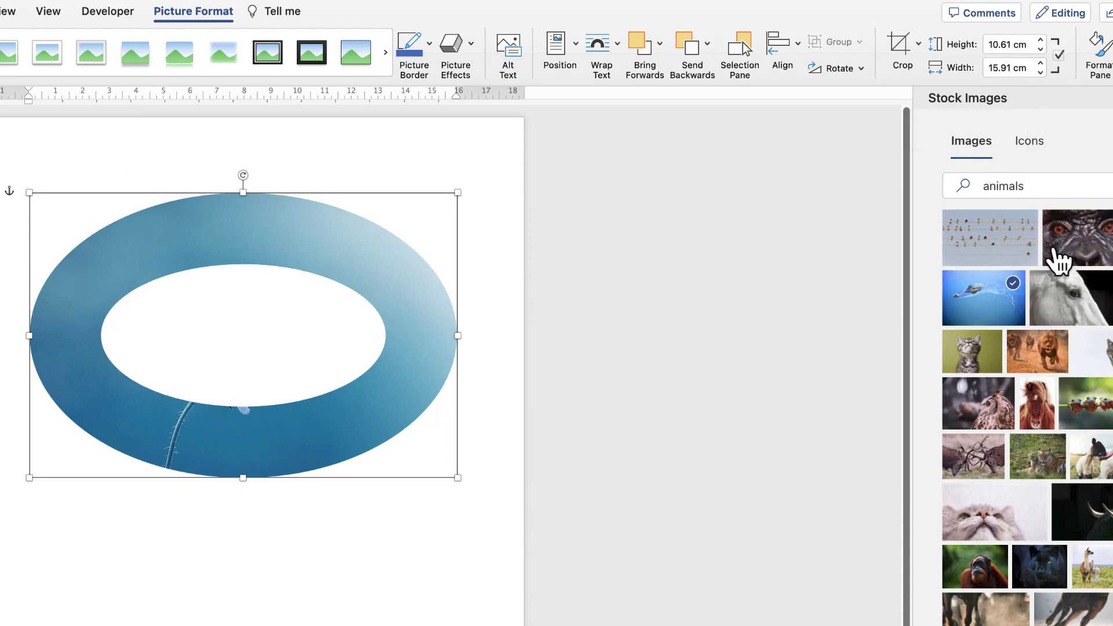
key("super+z")
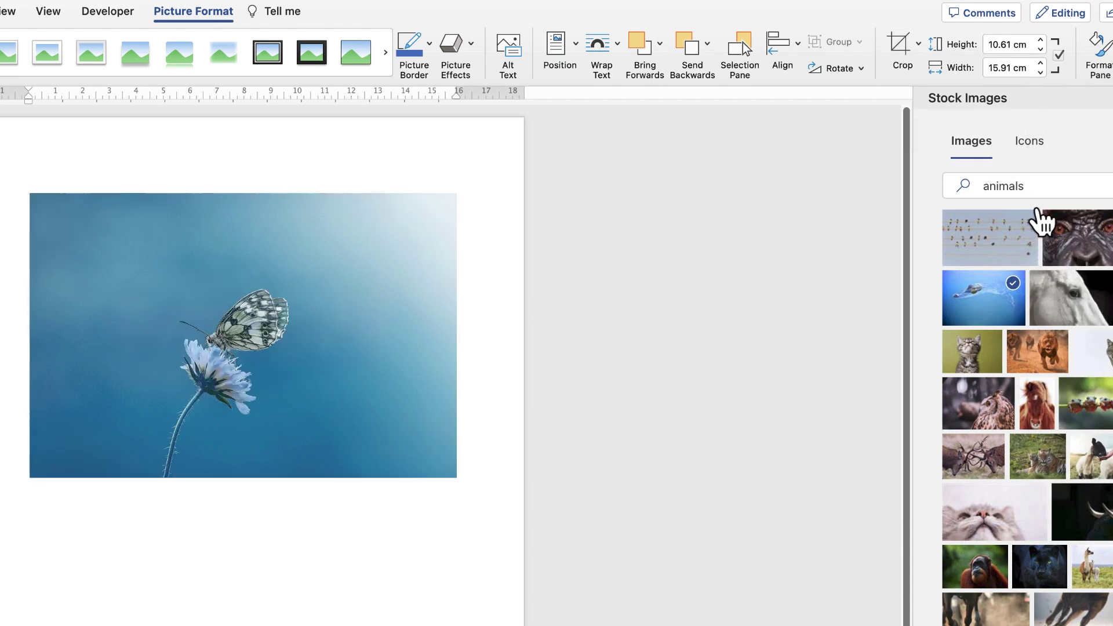
Crop the butterfly picture to a triangle, and undo that crop.
left_click(917, 44)
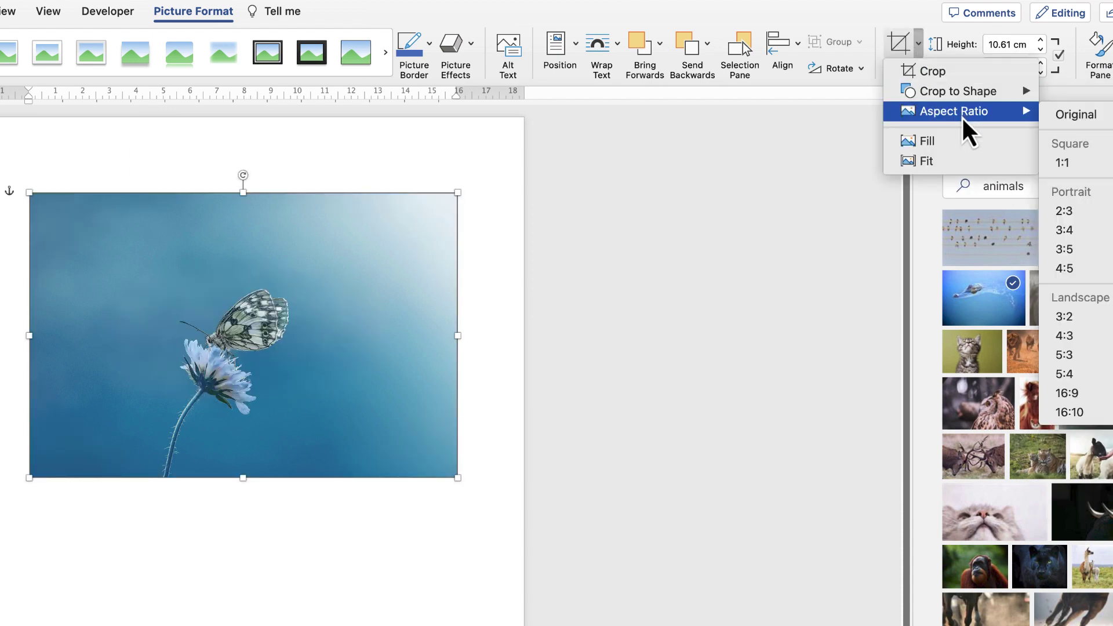
mouse_move(991, 91)
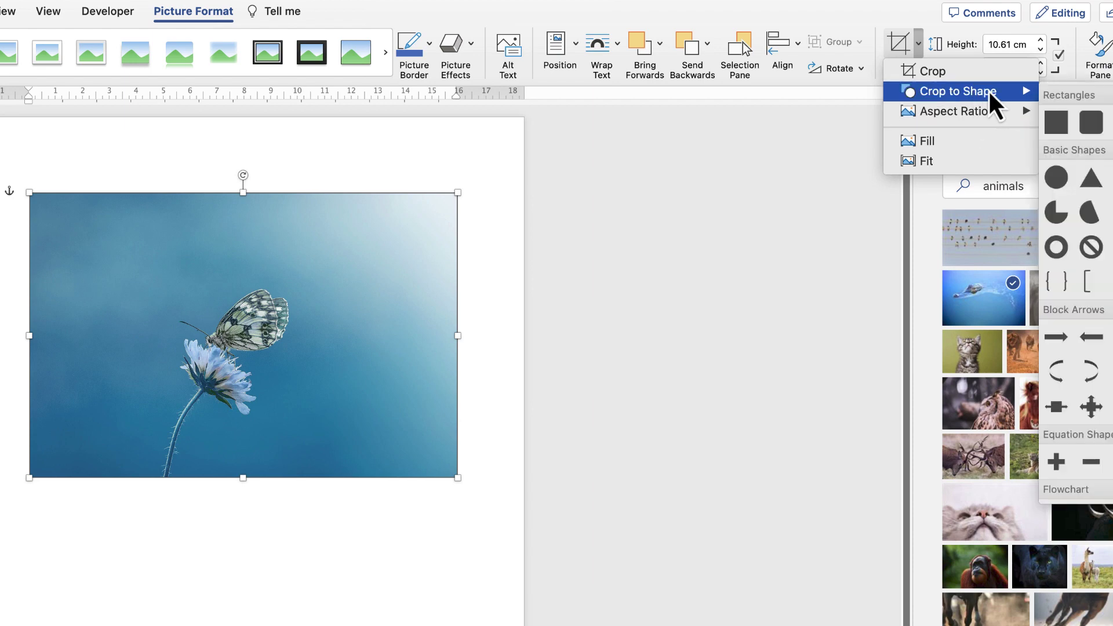
left_click(1100, 187)
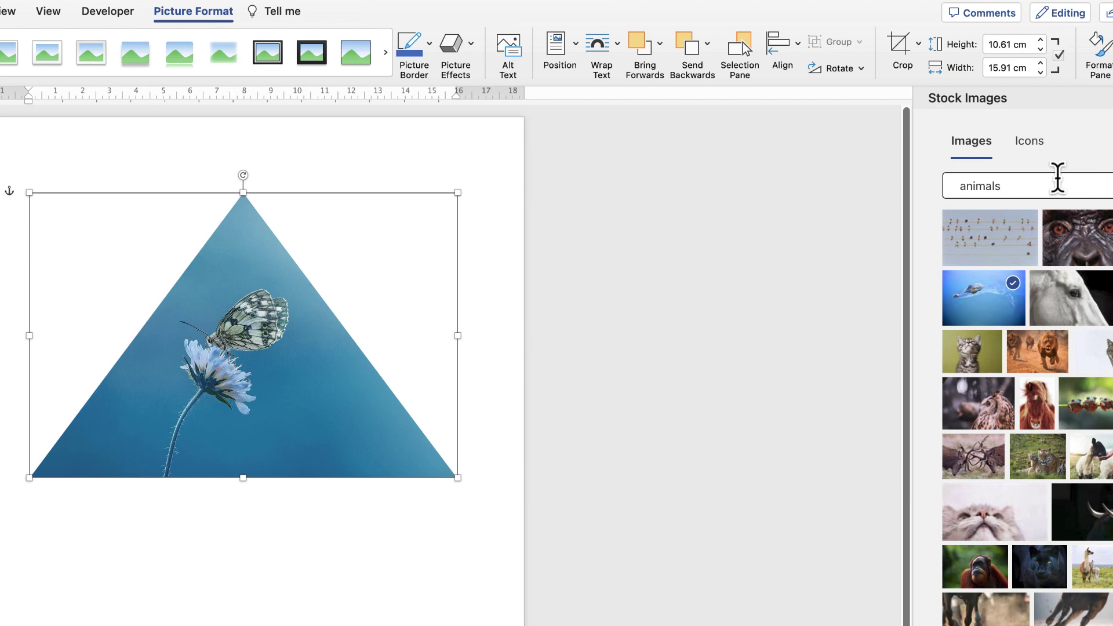
key("super+z")
Crop the butterfly picture to a 1:1 square, shrink the crop frame to about 9.42 cm, and reposition the image within it.
left_click(917, 44)
mouse_move(951, 113)
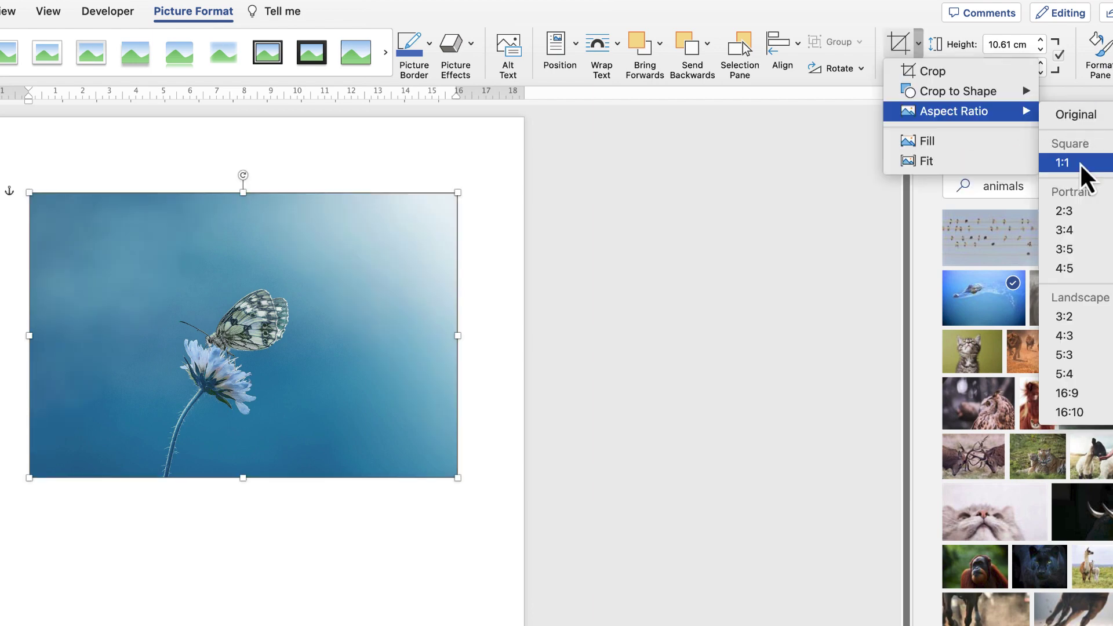
left_click(1060, 165)
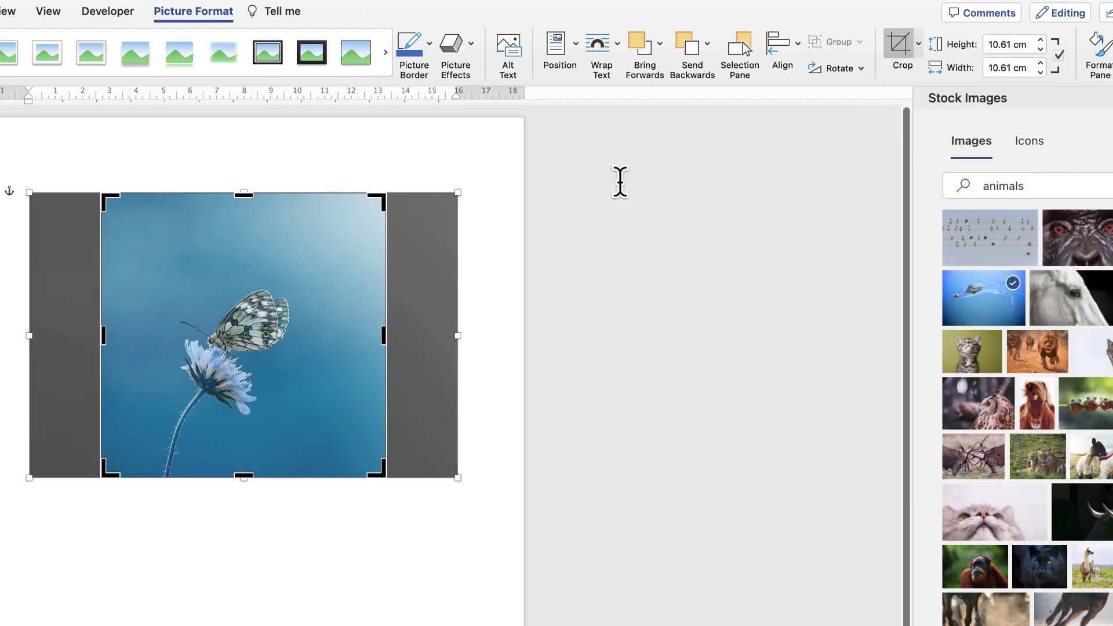
left_click_drag(378, 207, 355, 226)
left_click_drag(259, 344, 209, 320)
key("Escape")
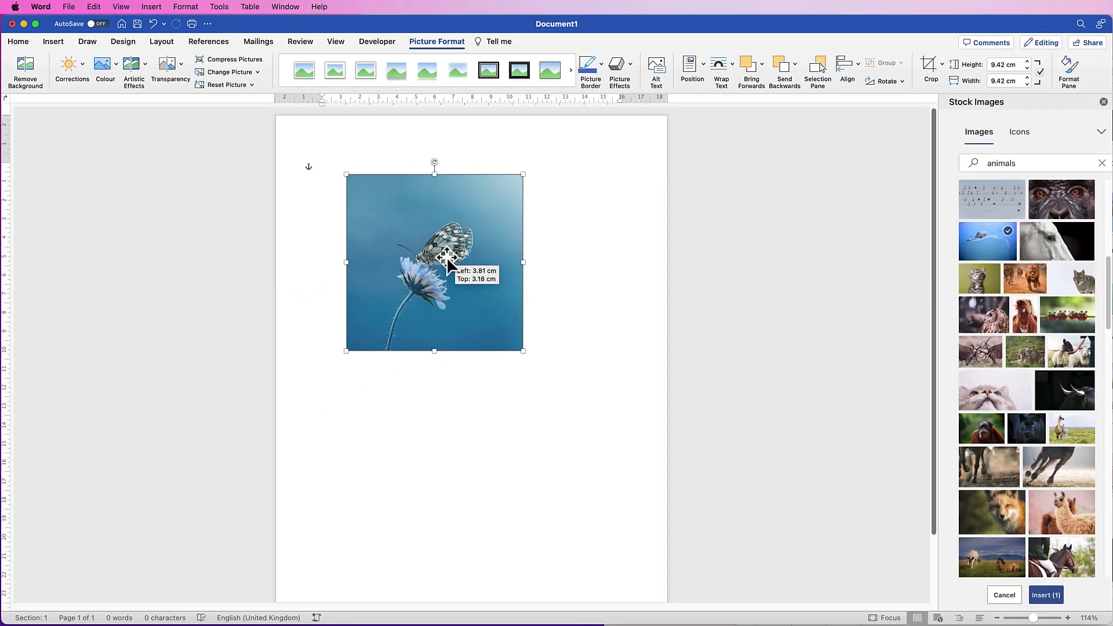
left_click_drag(446, 258, 444, 257)
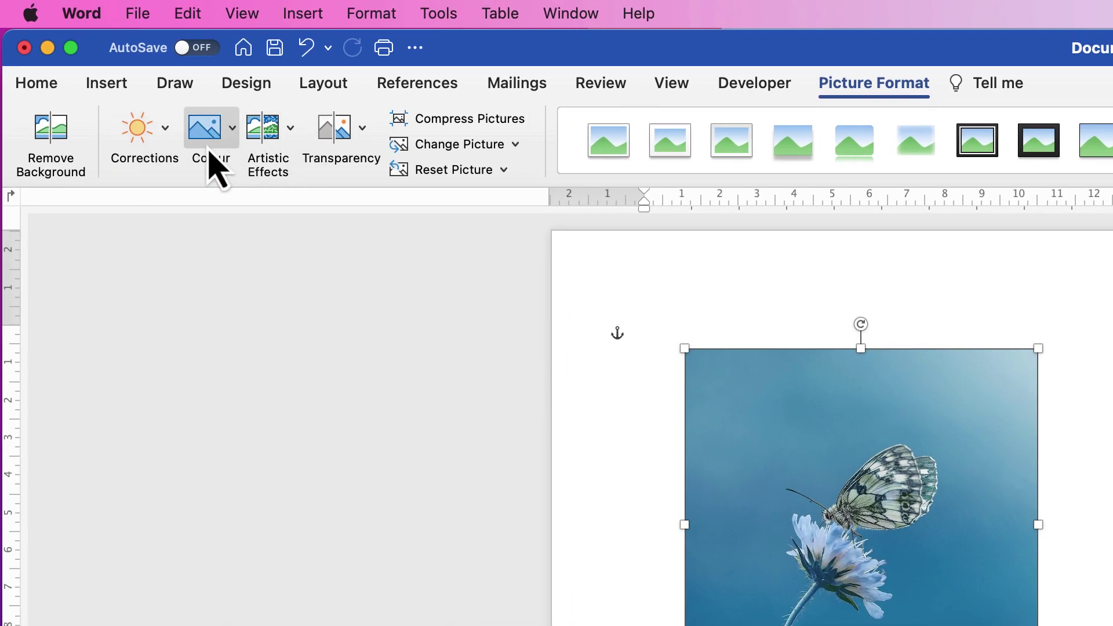
Apply a correction preset one level above normal in both brightness and contrast to the butterfly picture.
left_click(171, 139)
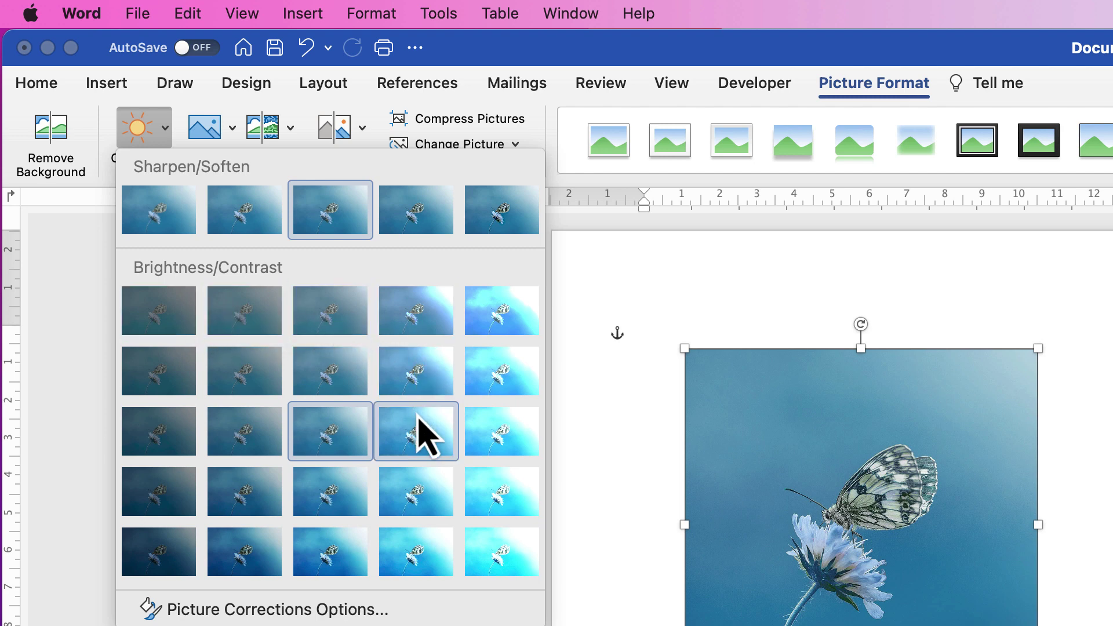
left_click(422, 510)
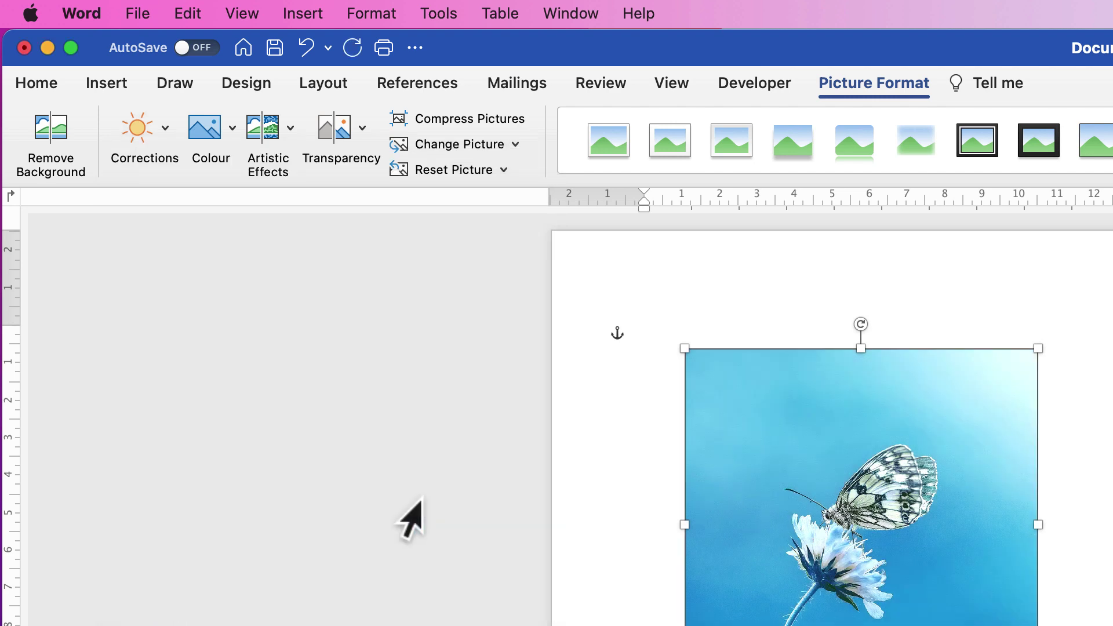
Recolour the butterfly picture with a custom variation in the standard light green, and undo the recolouring.
left_click(235, 154)
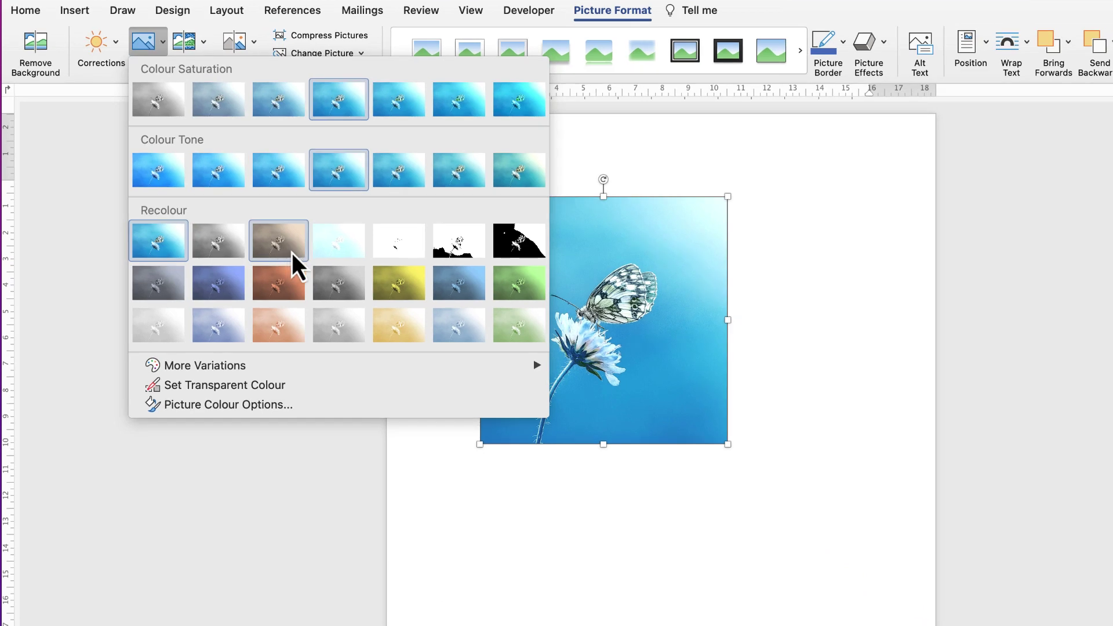
mouse_move(227, 367)
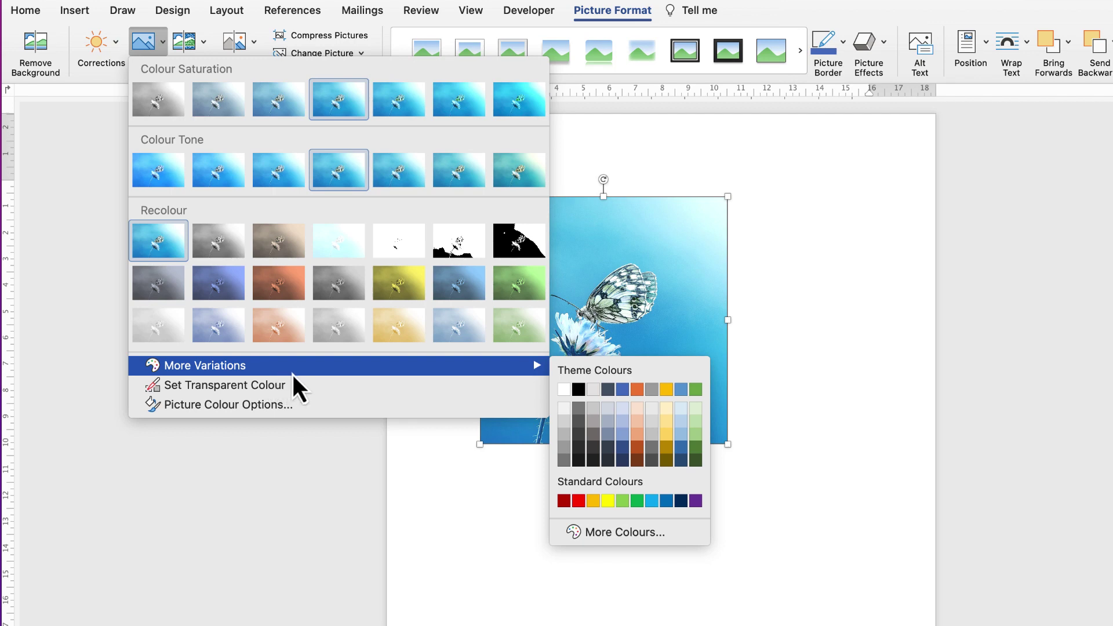
left_click(622, 500)
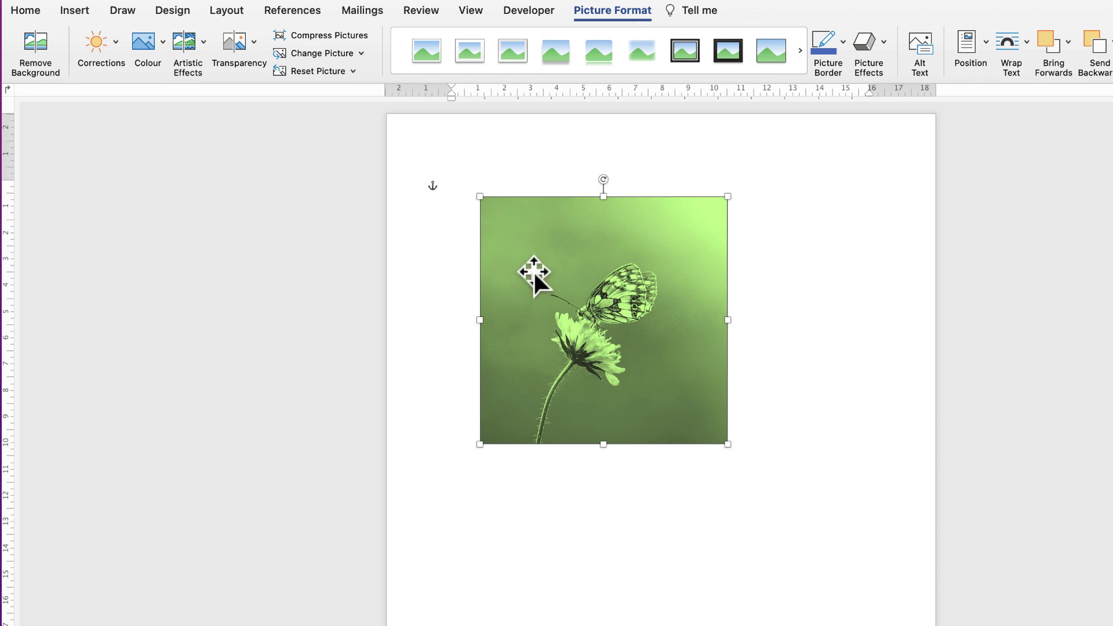
key("super+z")
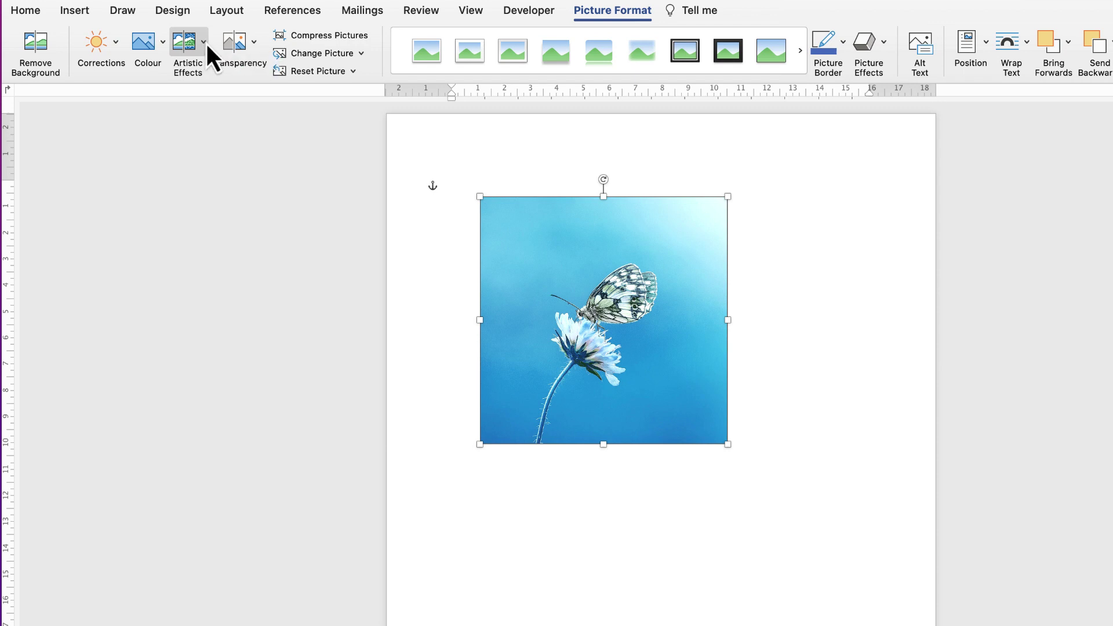
Apply the rough canvas-like texture artistic effect to the butterfly picture, and undo the effect.
left_click(204, 44)
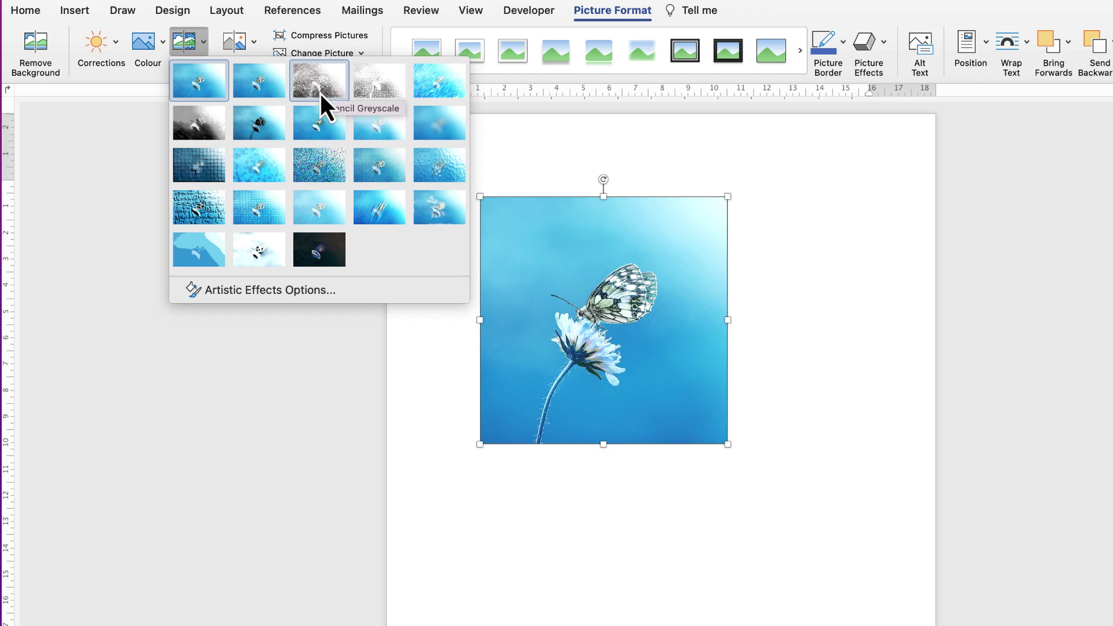
left_click(200, 206)
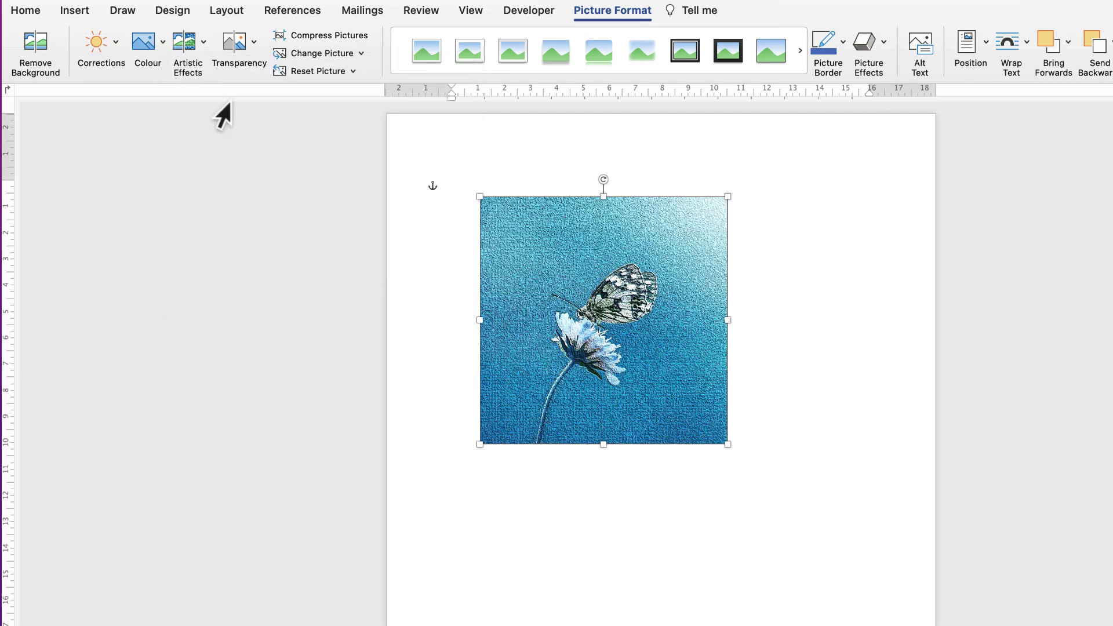
key("super+z")
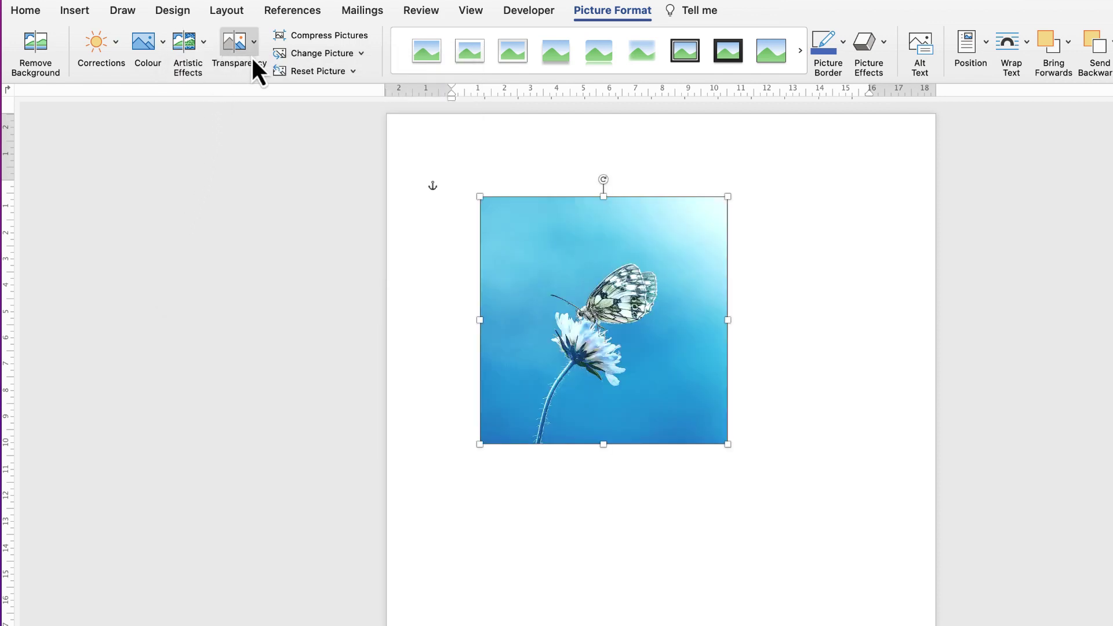
Fade the butterfly picture with the fifth transparency preset and deselect it.
left_click(254, 45)
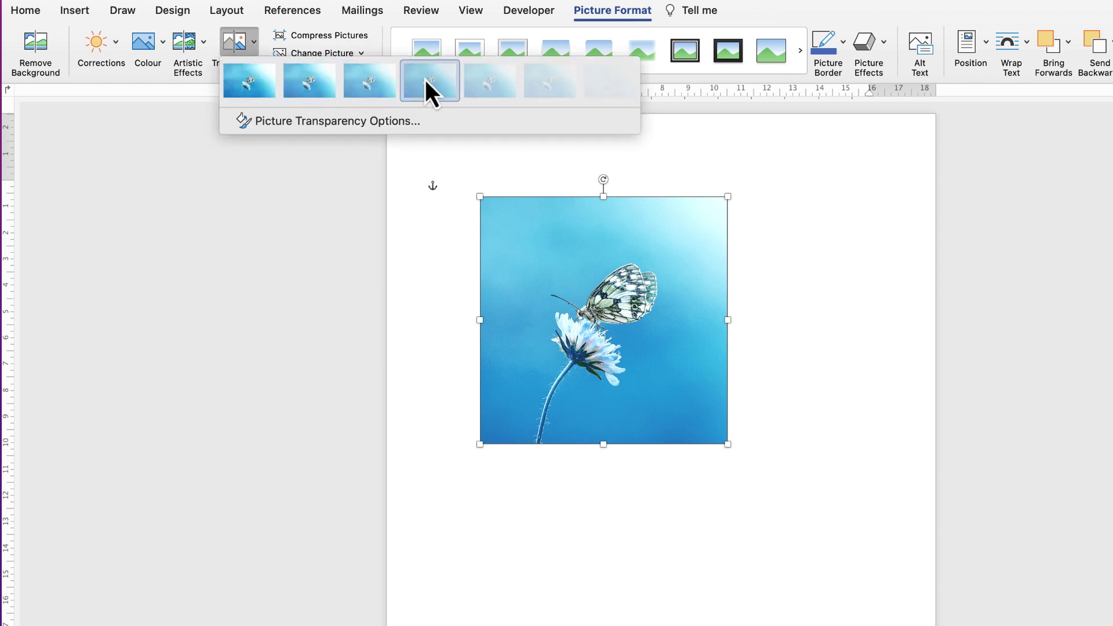
left_click(481, 81)
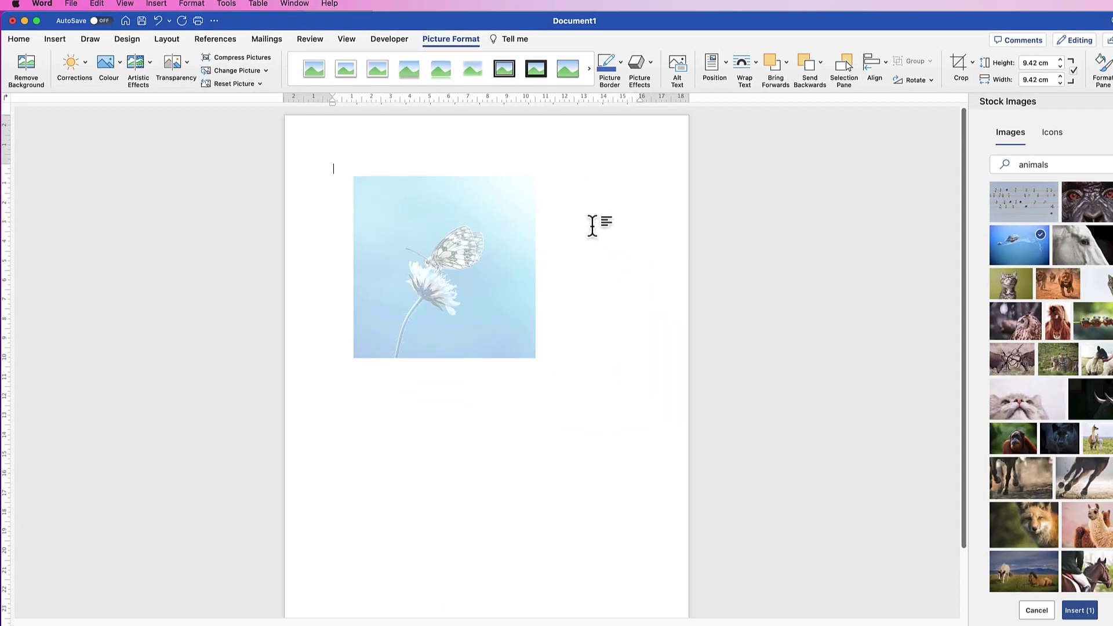
left_click(803, 268)
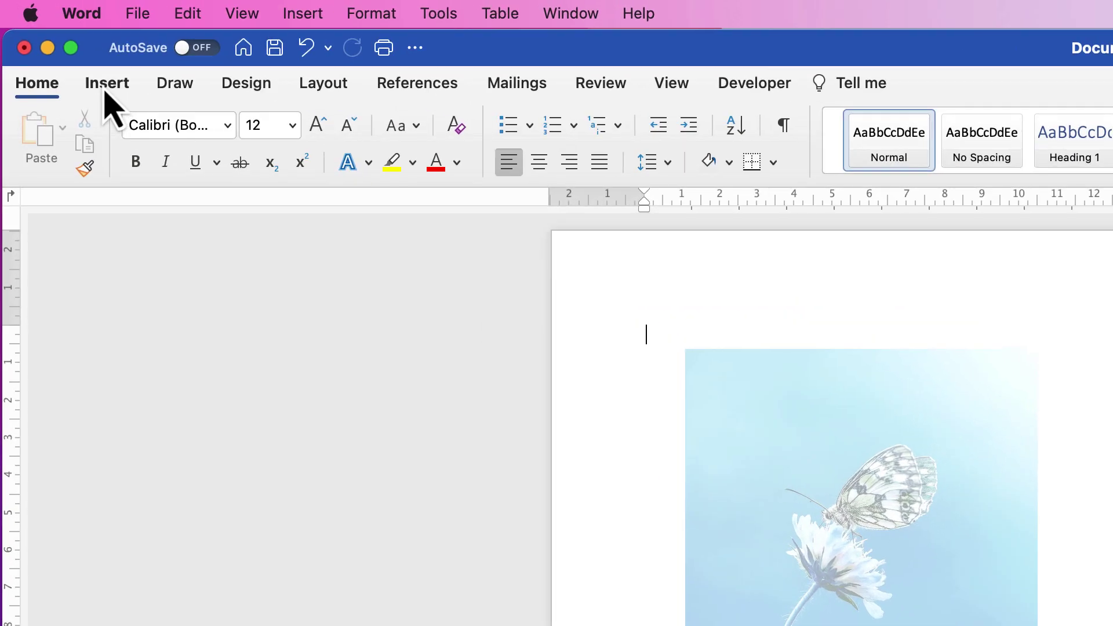
Draw a text box about 7 by 3 cm over the upper part of the butterfly picture and enter BUTTERFLY in it.
left_click(106, 88)
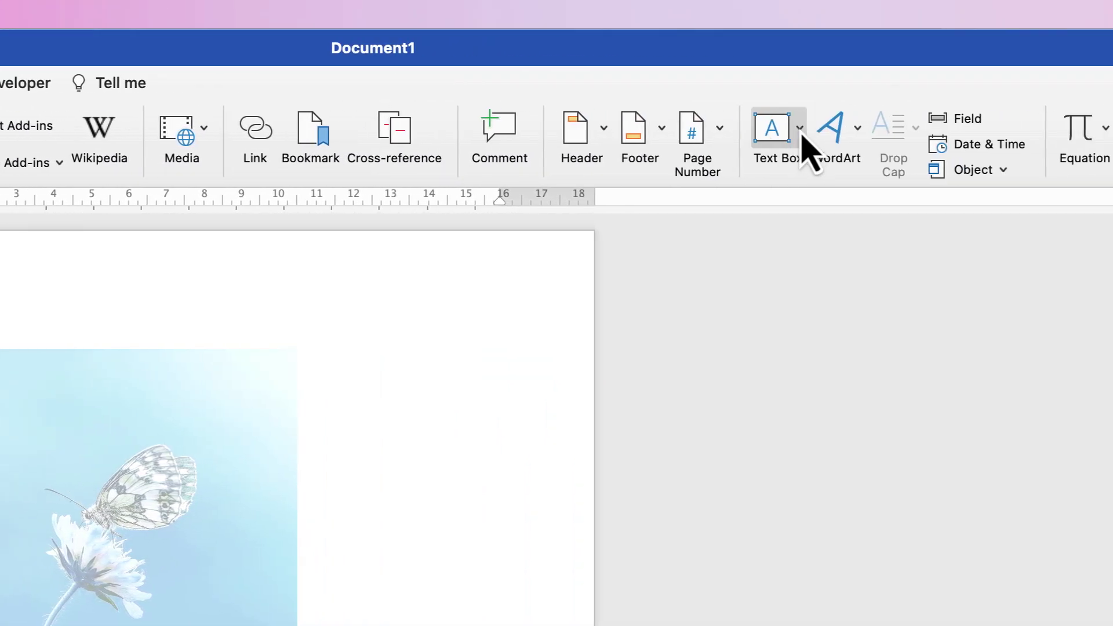
left_click(800, 138)
left_click(840, 174)
mouse_move(398, 197)
left_mouse_down()
mouse_move(398, 248)
mouse_move(666, 311)
mouse_move(663, 340)
mouse_move(690, 292)
left_mouse_up()
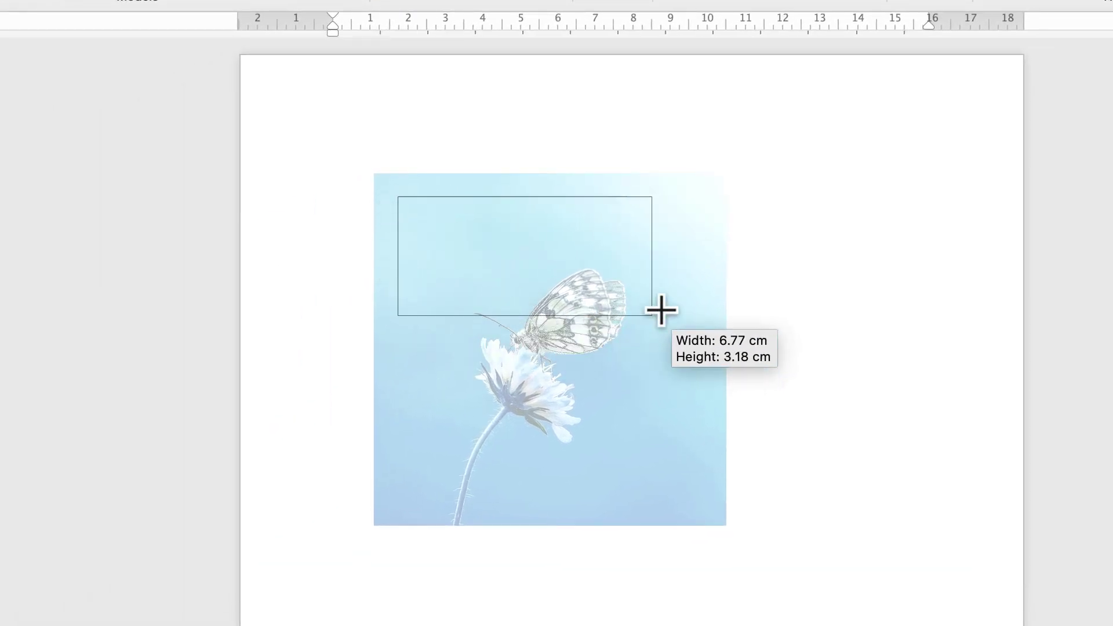
type("BUTTERFLY")
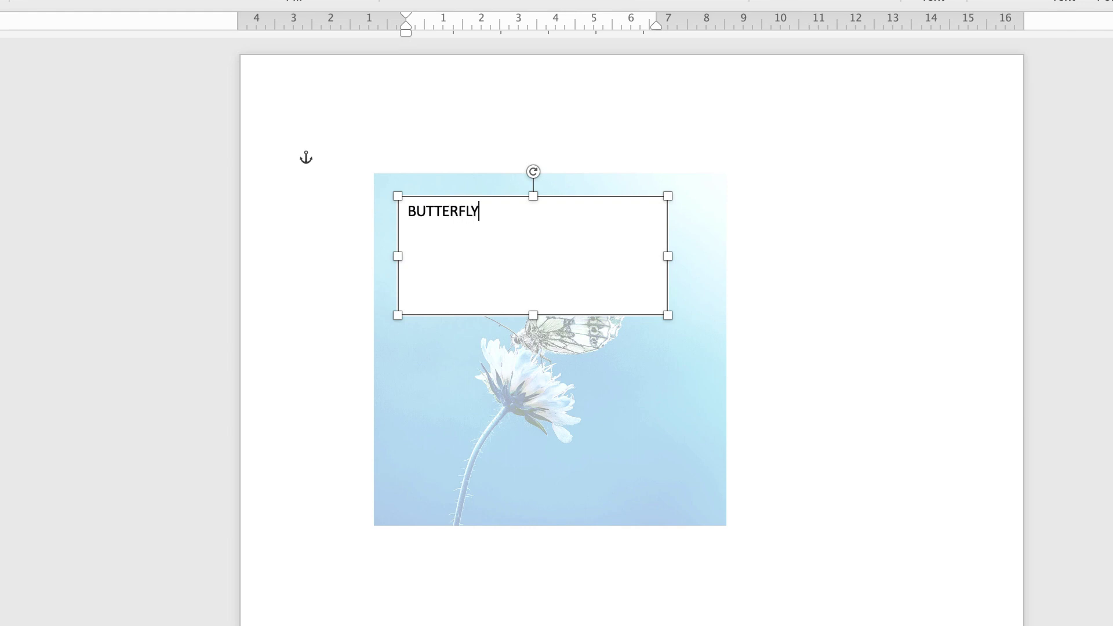
Remove the outline and the fill of the BUTTERFLY text box.
left_click(414, 381)
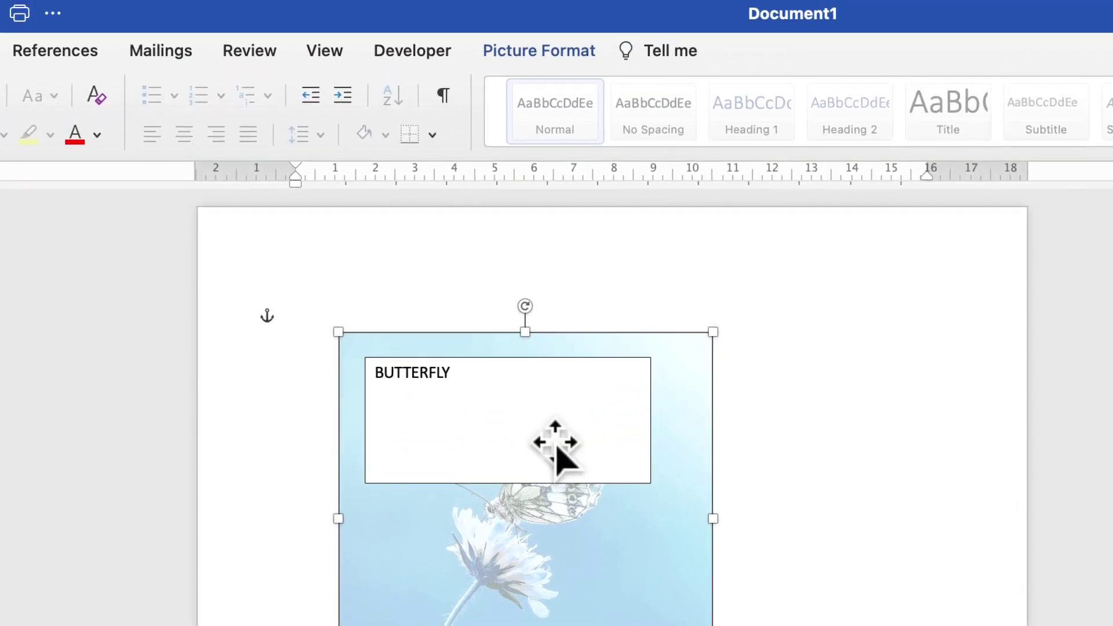
left_click(458, 423)
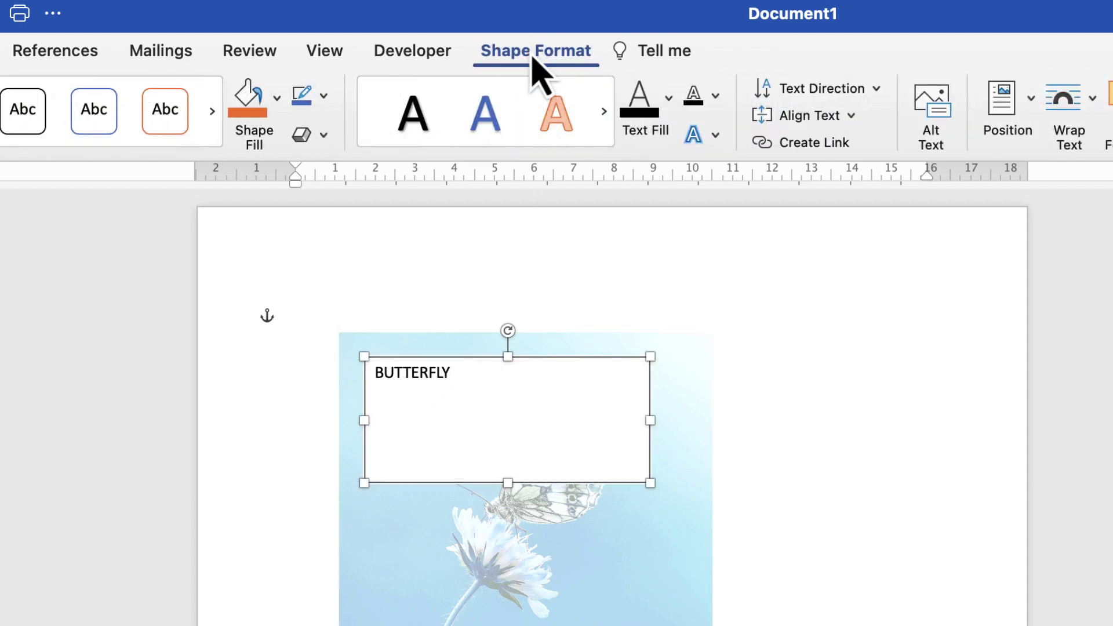
left_click(325, 104)
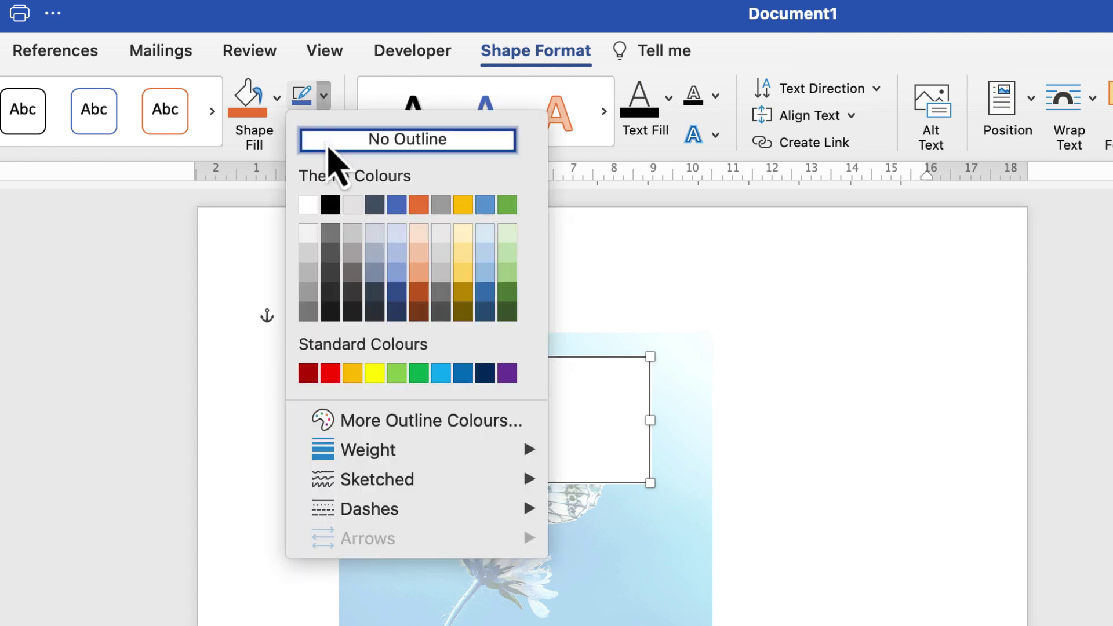
left_click(330, 147)
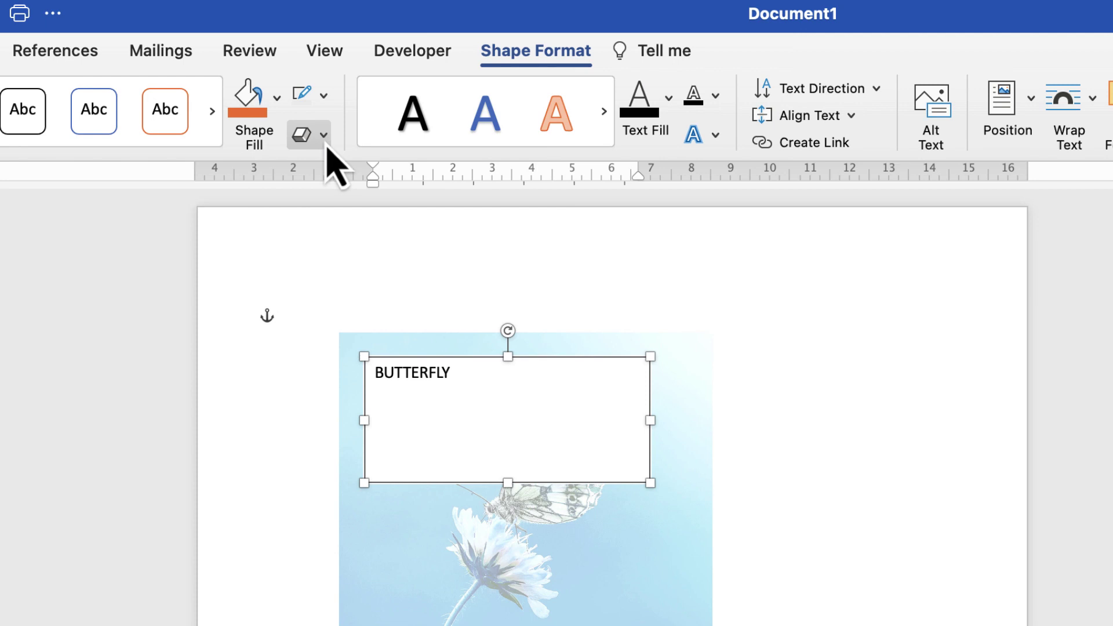
left_click(277, 110)
left_click(278, 152)
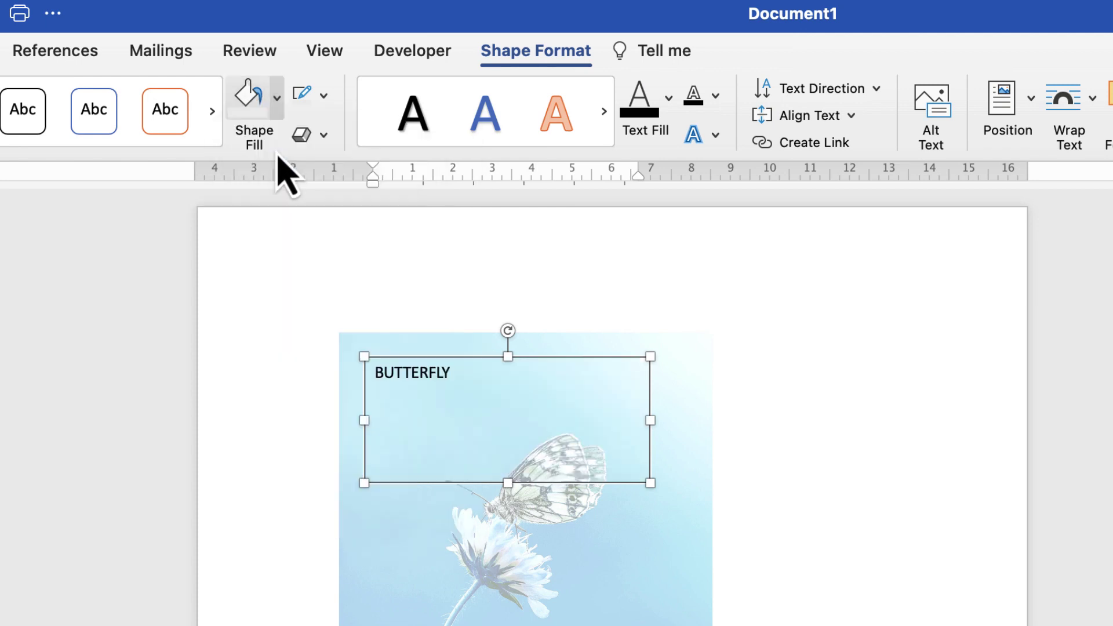
Shrink the text box to fit its word, try a lower placement, and return it near the picture's upper-left corner.
left_click_drag(651, 486, 475, 392)
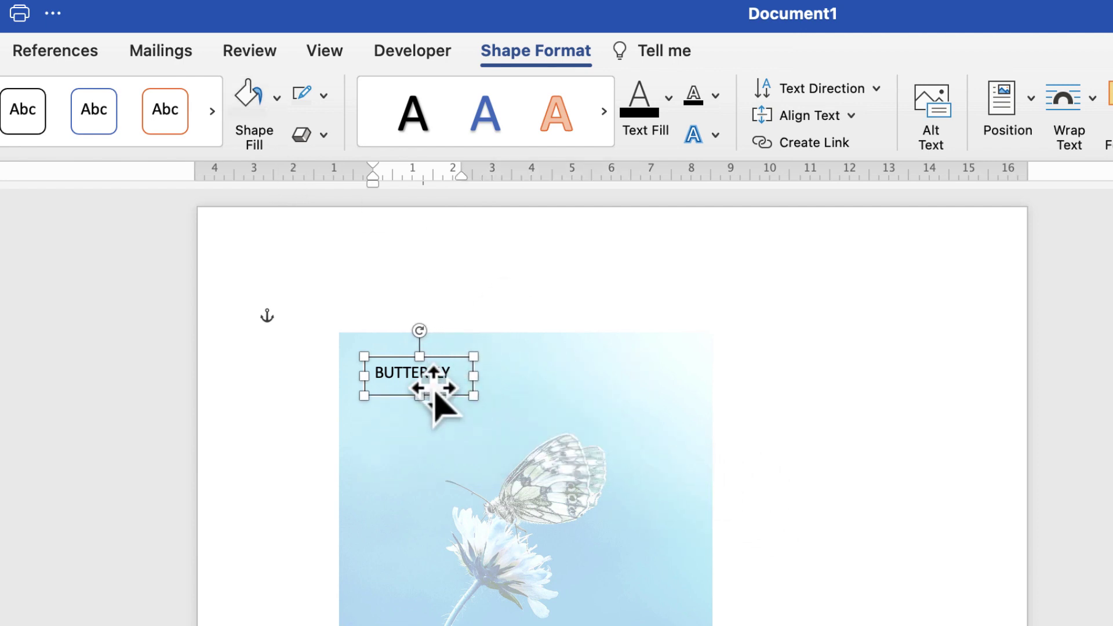
left_click_drag(417, 373, 541, 625)
left_click_drag(532, 433, 424, 188)
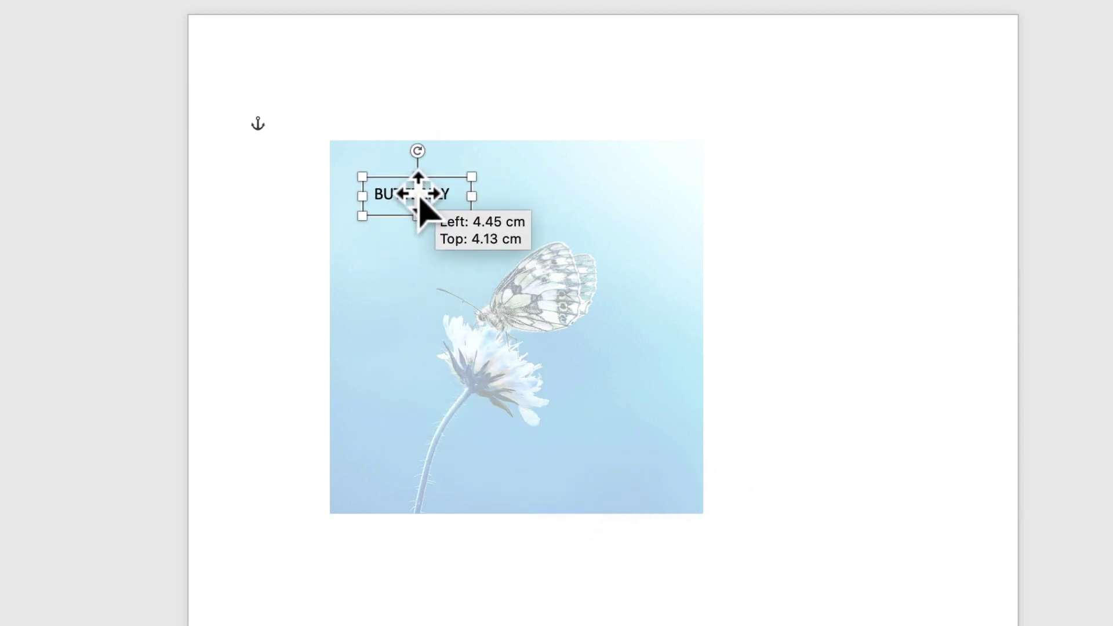
left_click(733, 377)
mouse_move(484, 294)
left_mouse_down()
mouse_move(527, 330)
mouse_move(720, 390)
mouse_move(509, 318)
mouse_move(506, 293)
mouse_move(497, 297)
left_mouse_up()
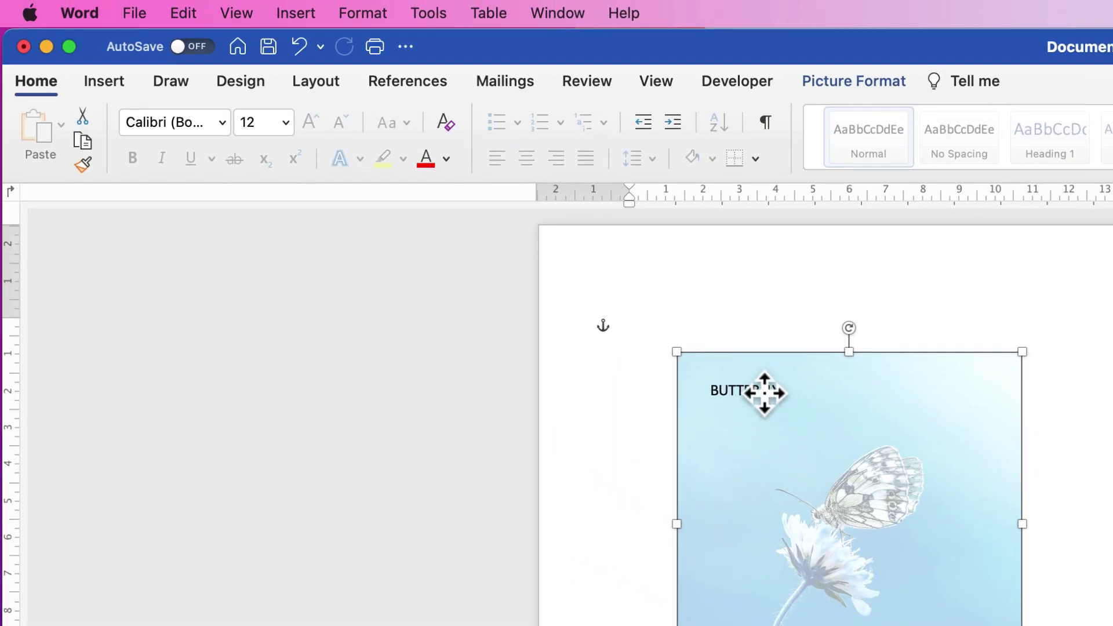
Enlarge the BUTTERFLY text box slightly, increase its font size beyond 14, and nudge the box into place on the picture.
left_click(766, 408)
left_click_drag(800, 410, 839, 433)
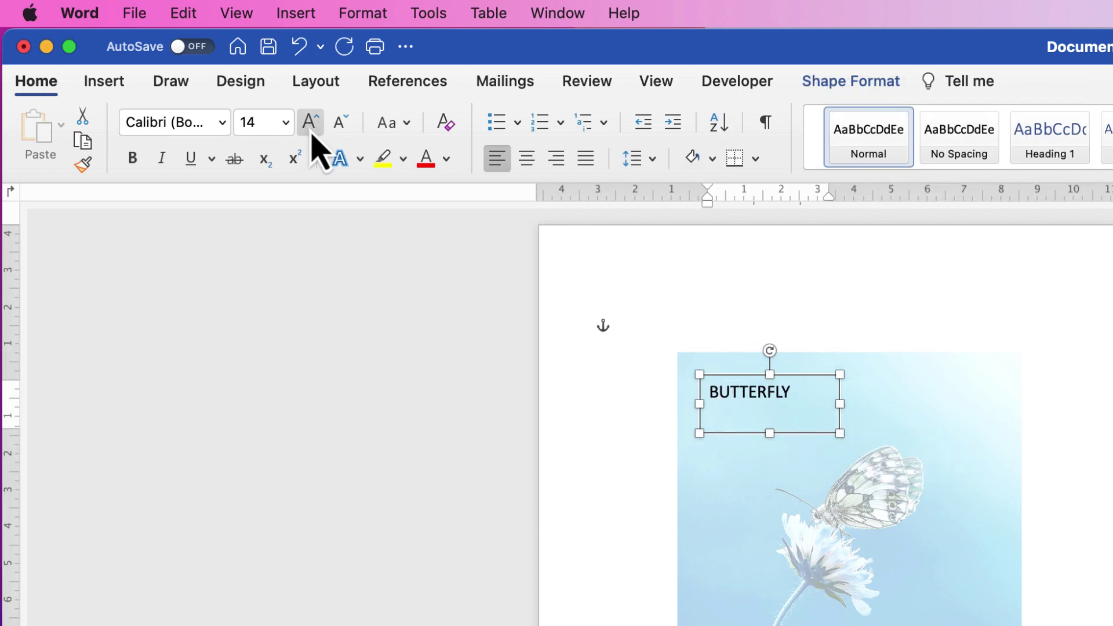
left_click(310, 122)
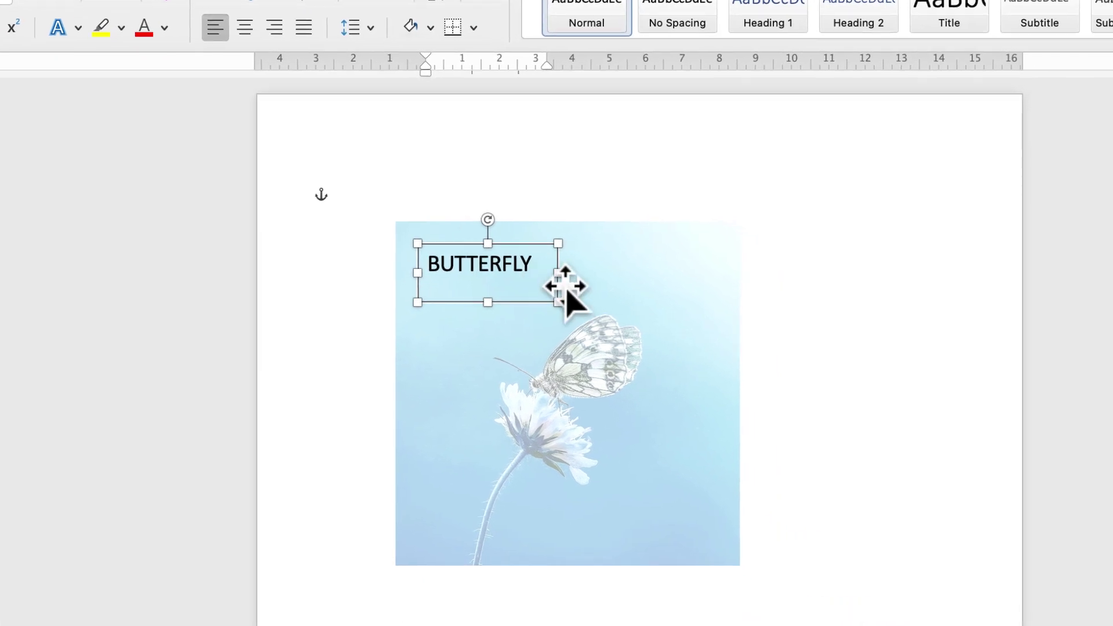
left_click_drag(481, 268, 491, 282)
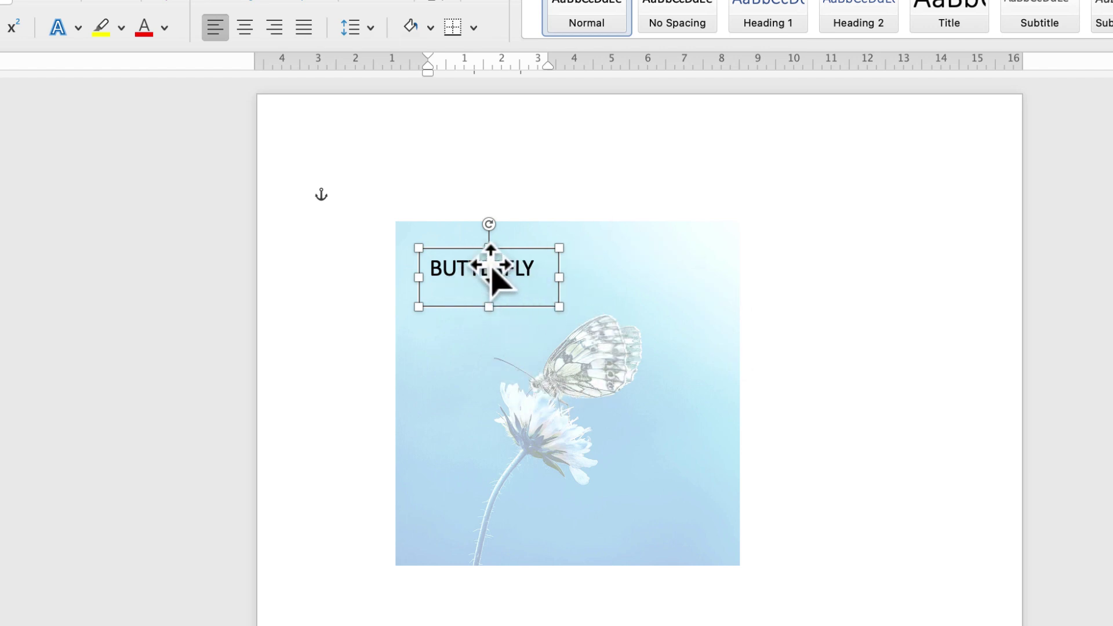
Group the BUTTERFLY text box with the butterfly picture, and try moving and resizing the group as one object.
left_click(674, 292, "shift")
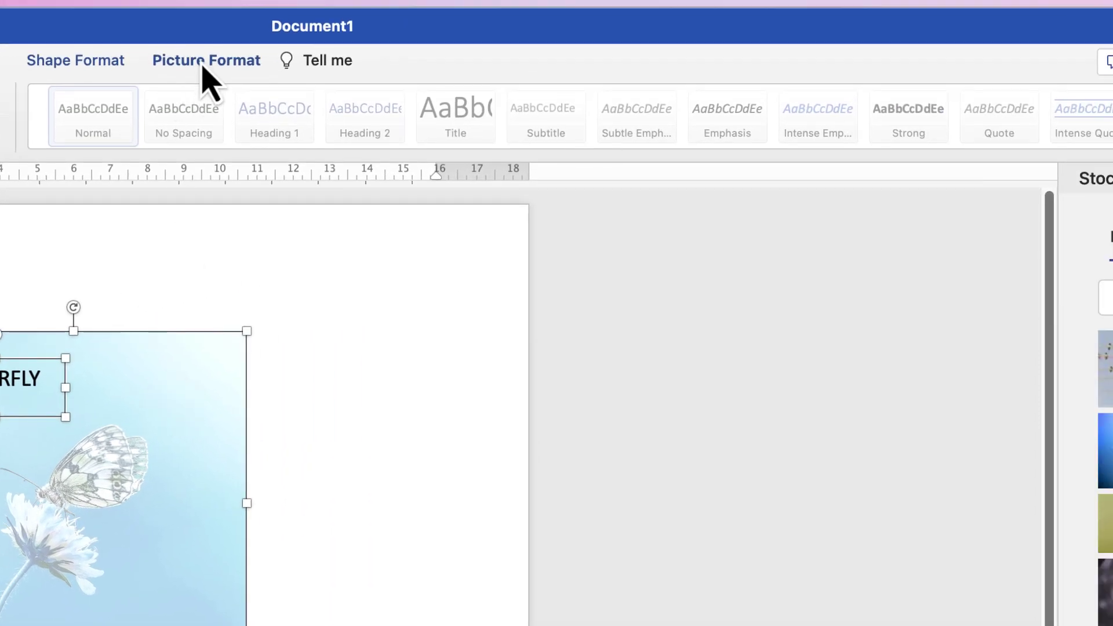
left_click(202, 66)
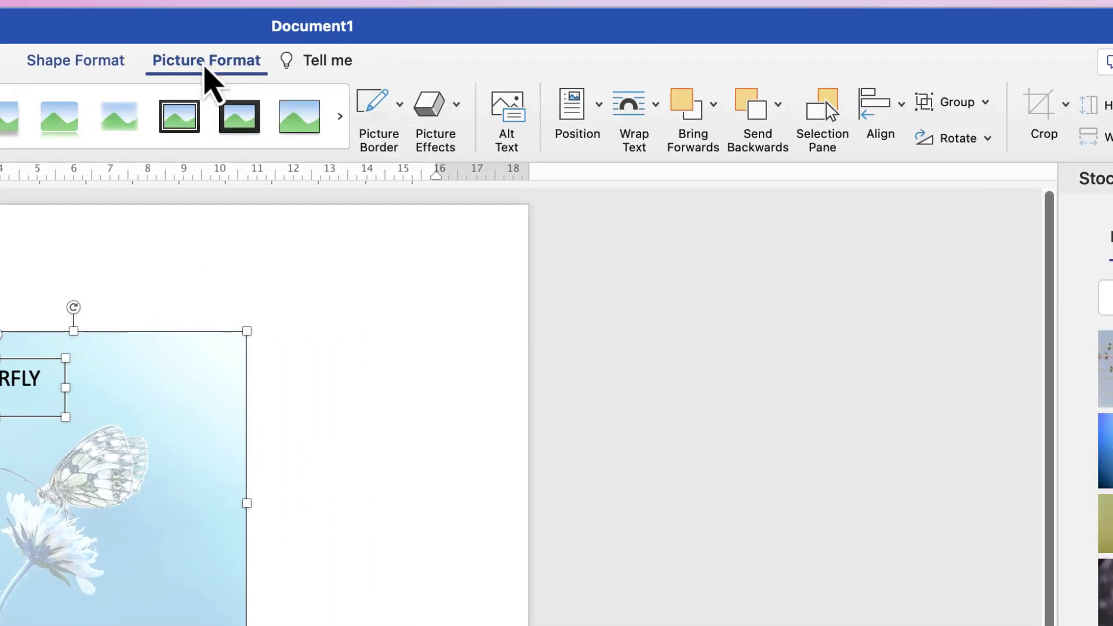
left_click(985, 104)
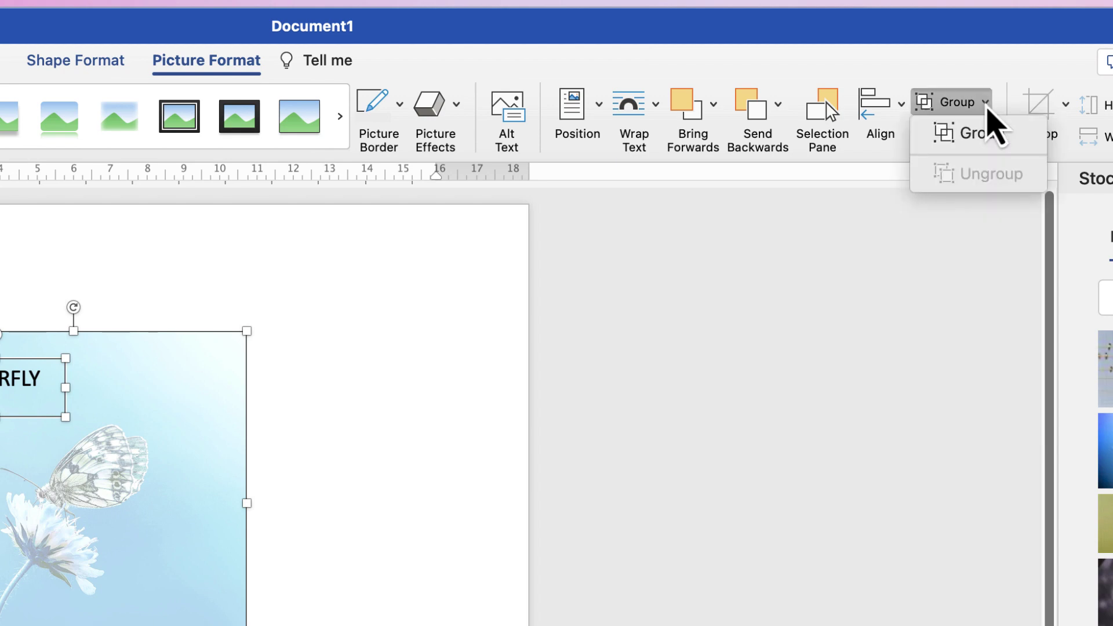
left_click(976, 139)
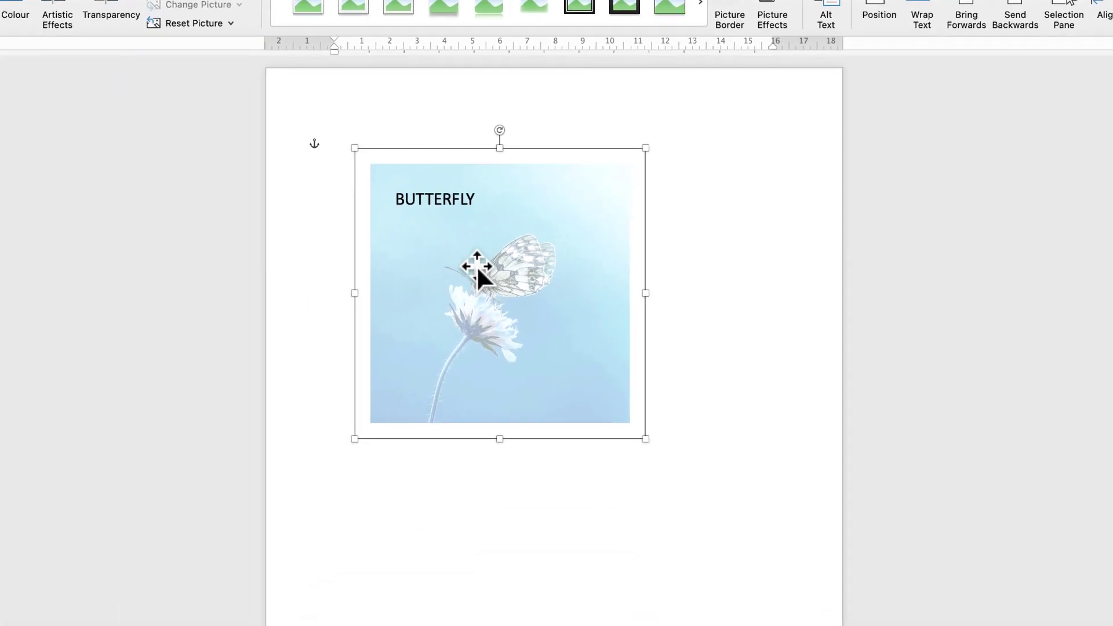
mouse_move(477, 266)
left_mouse_down()
mouse_move(596, 303)
mouse_move(507, 506)
mouse_move(441, 319)
mouse_move(547, 318)
mouse_move(462, 259)
left_mouse_up()
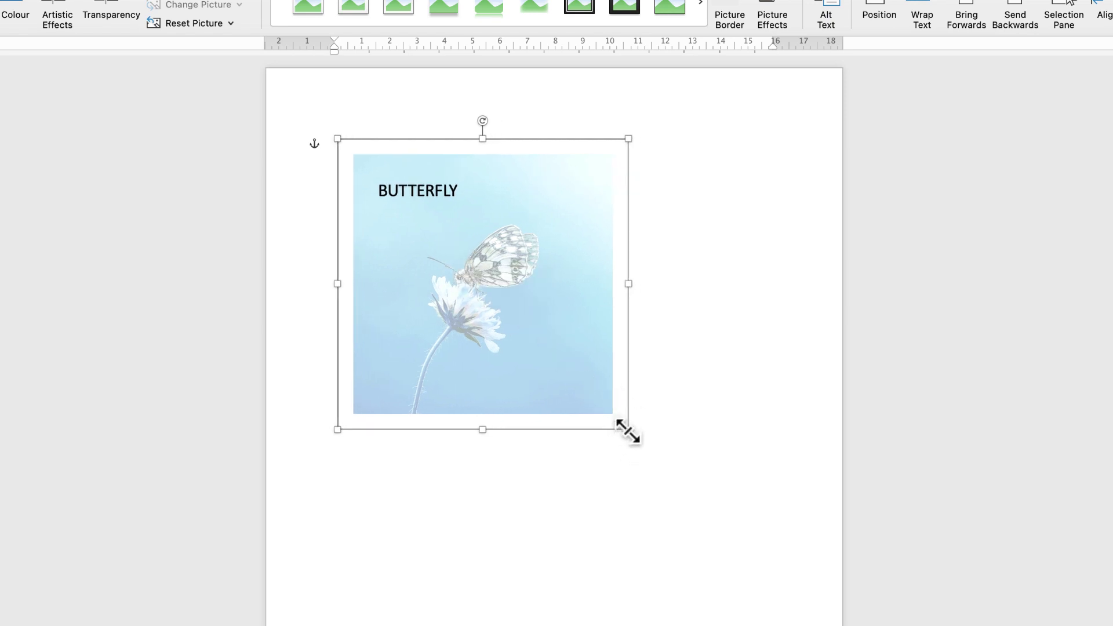
left_click_drag(630, 431, 605, 418)
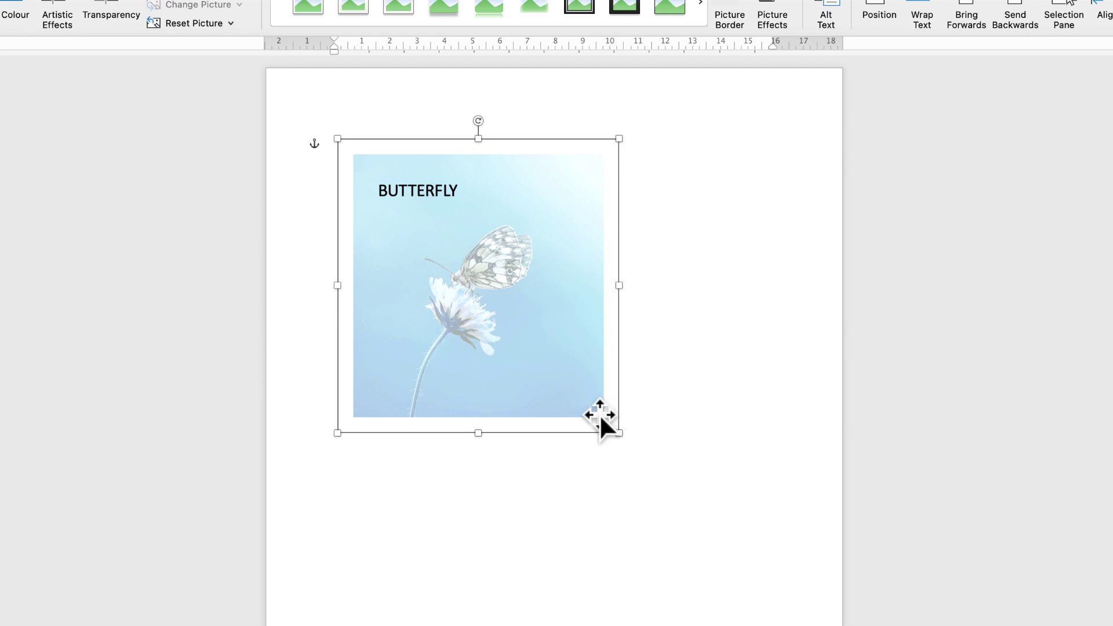
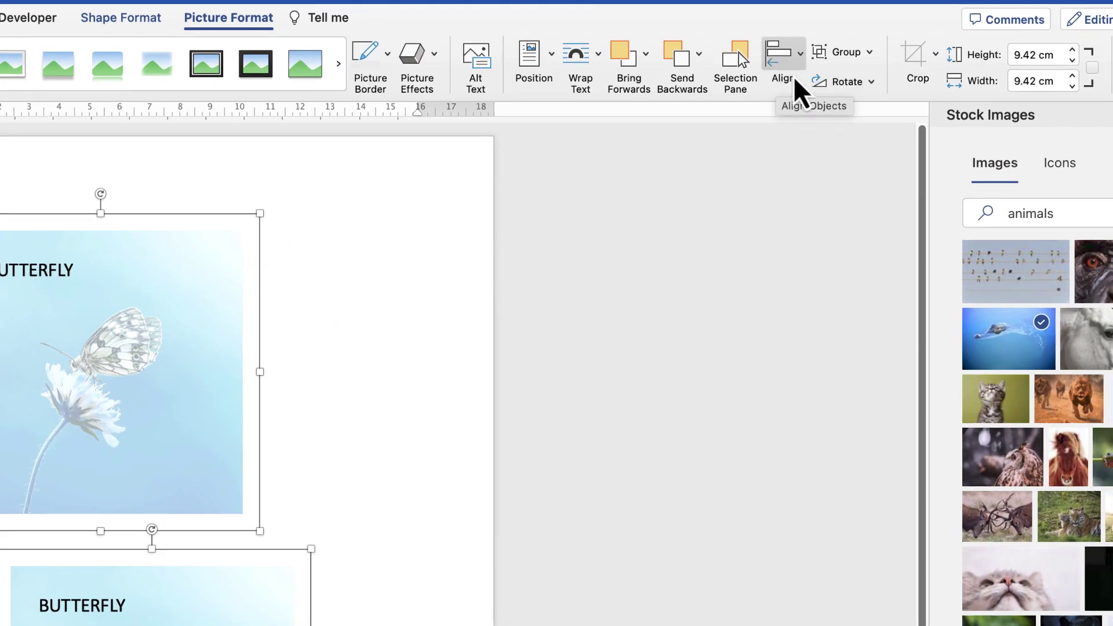
Align the two butterfly groups to each other's horizontal centre and combine them into one group.
left_click(800, 54)
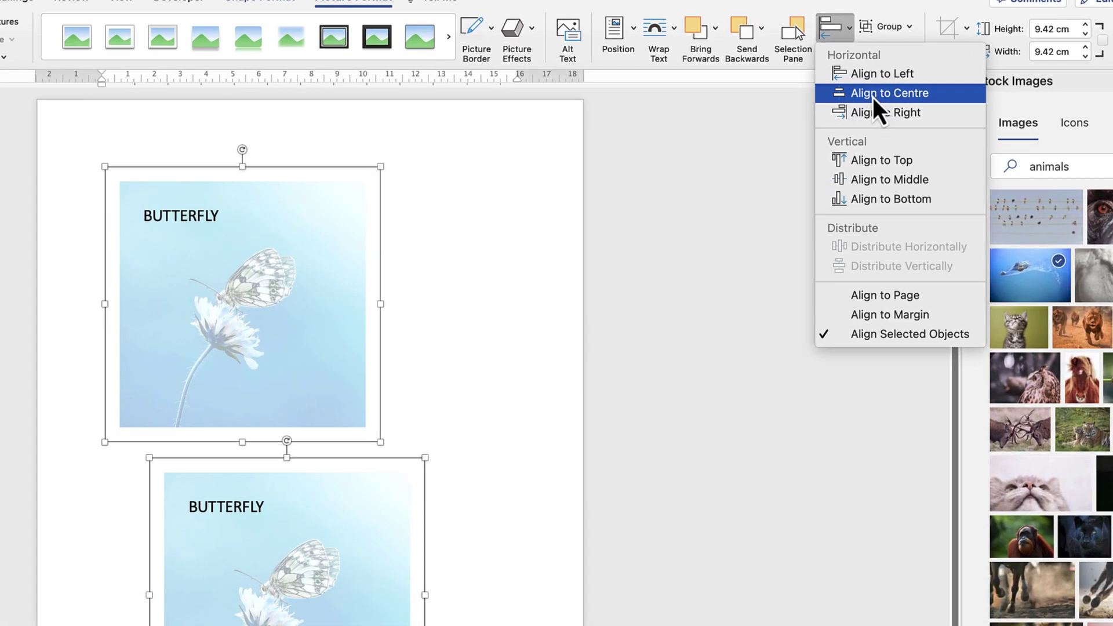
left_click(871, 94)
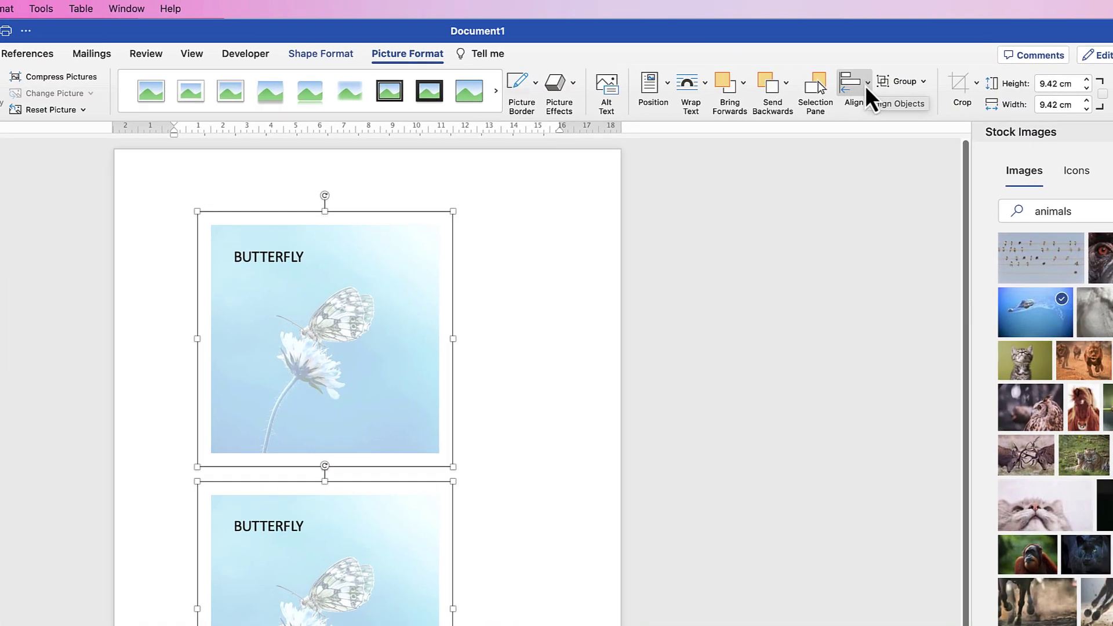
left_click(923, 83)
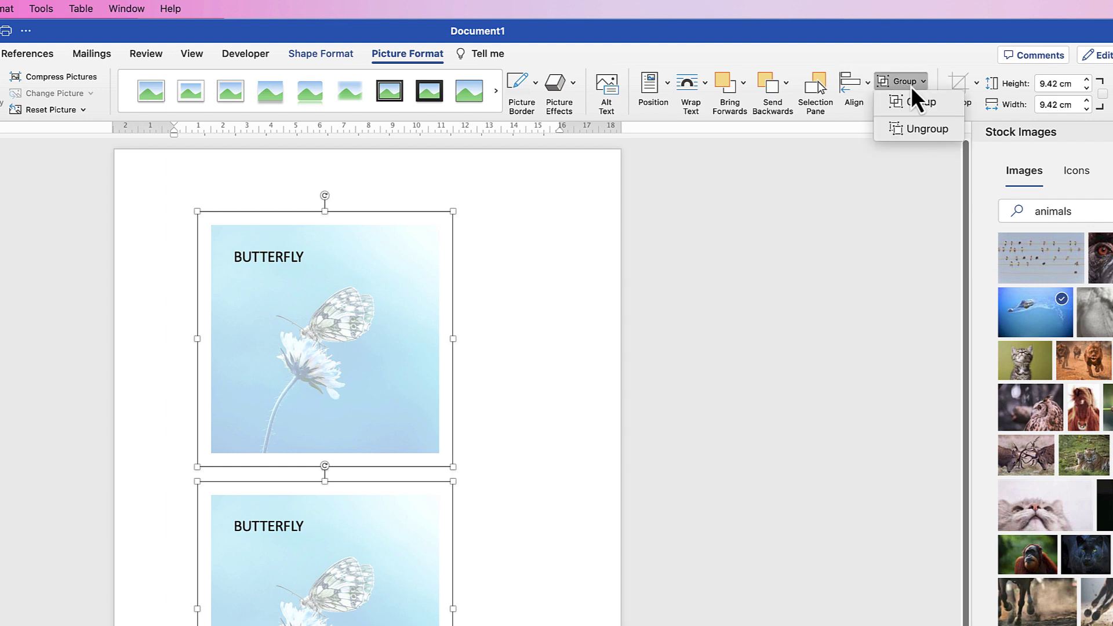
left_click(897, 103)
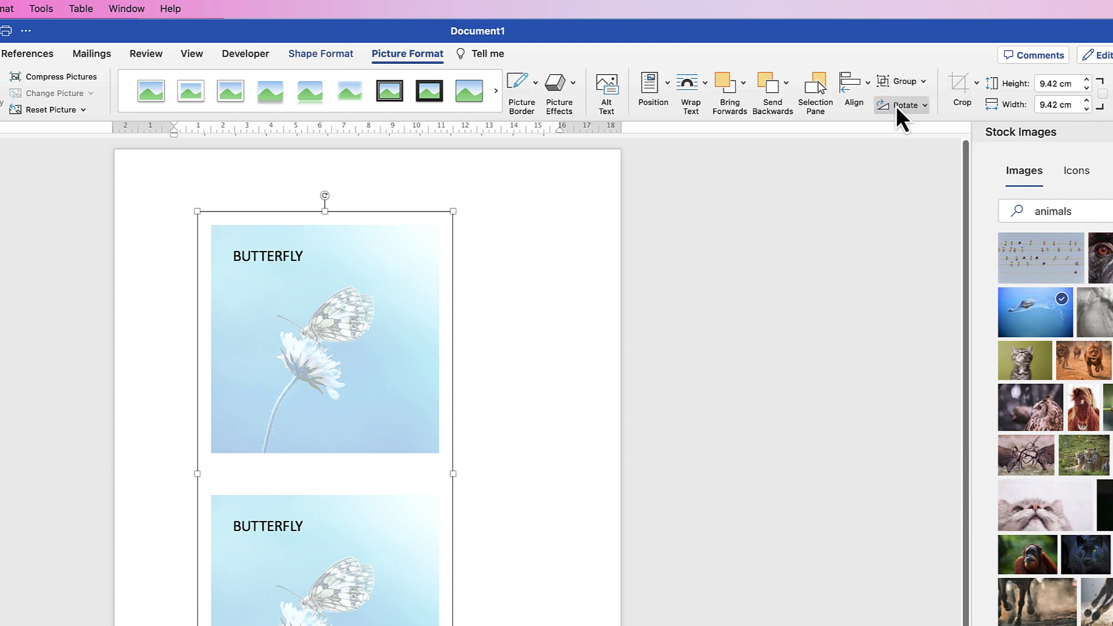
Move the combined butterfly group lower on the page, align it to the horizontal centre of the margins, and deselect it.
left_click_drag(325, 333, 335, 372)
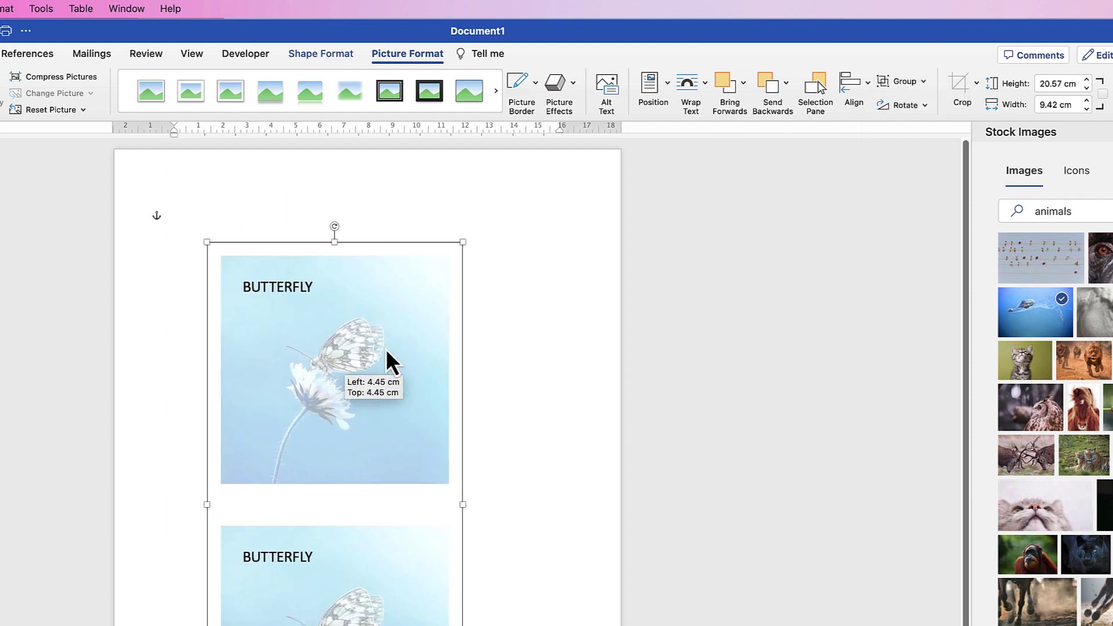
left_click(867, 85)
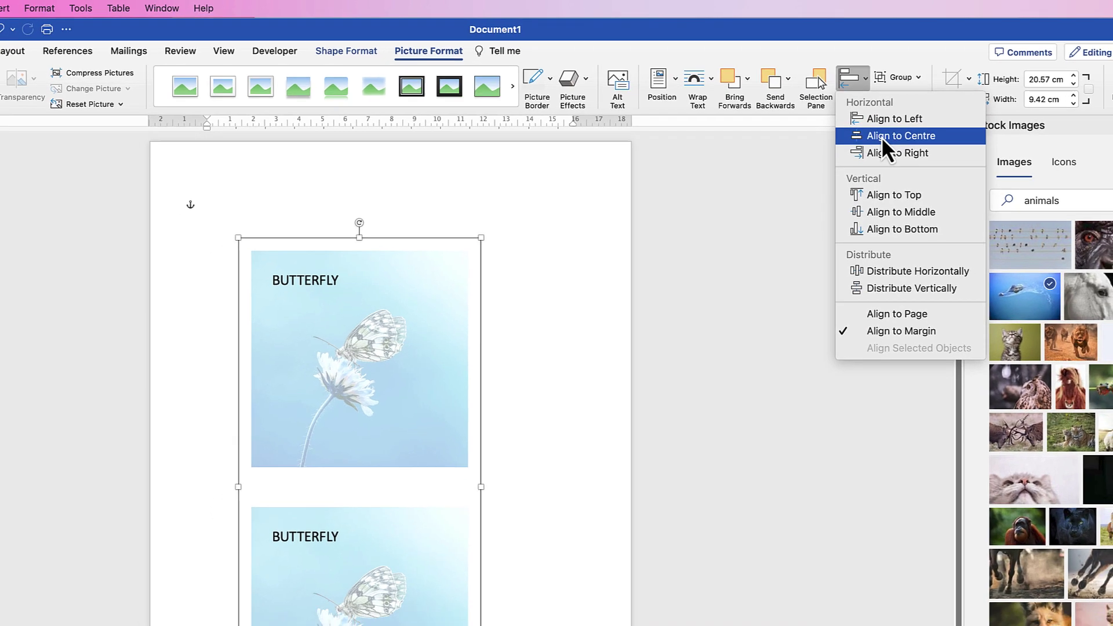
left_click(882, 137)
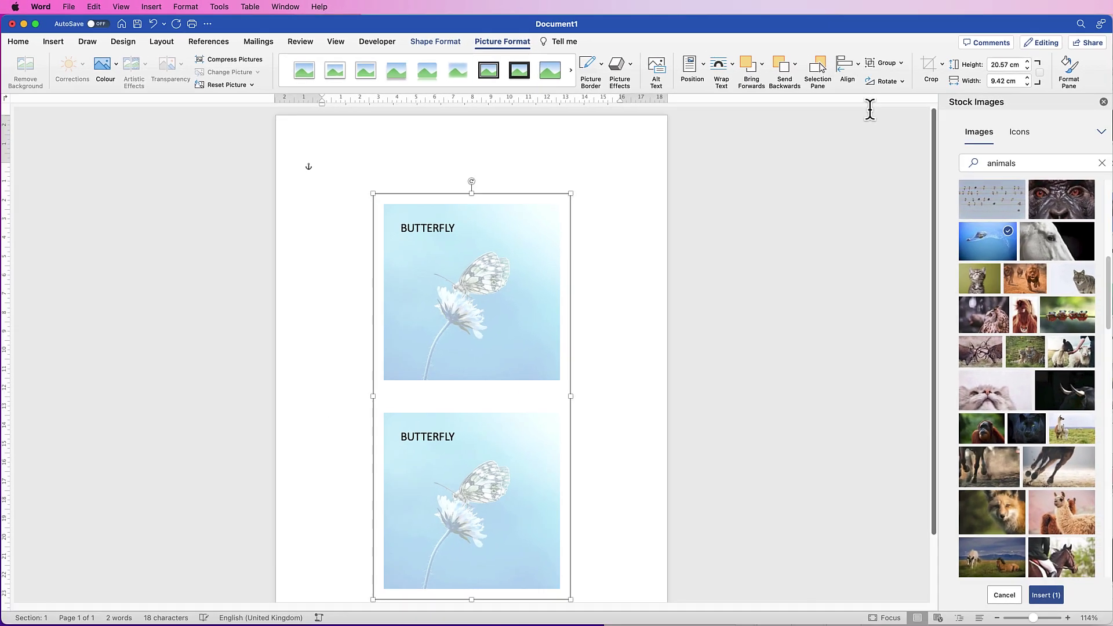
left_click(717, 219)
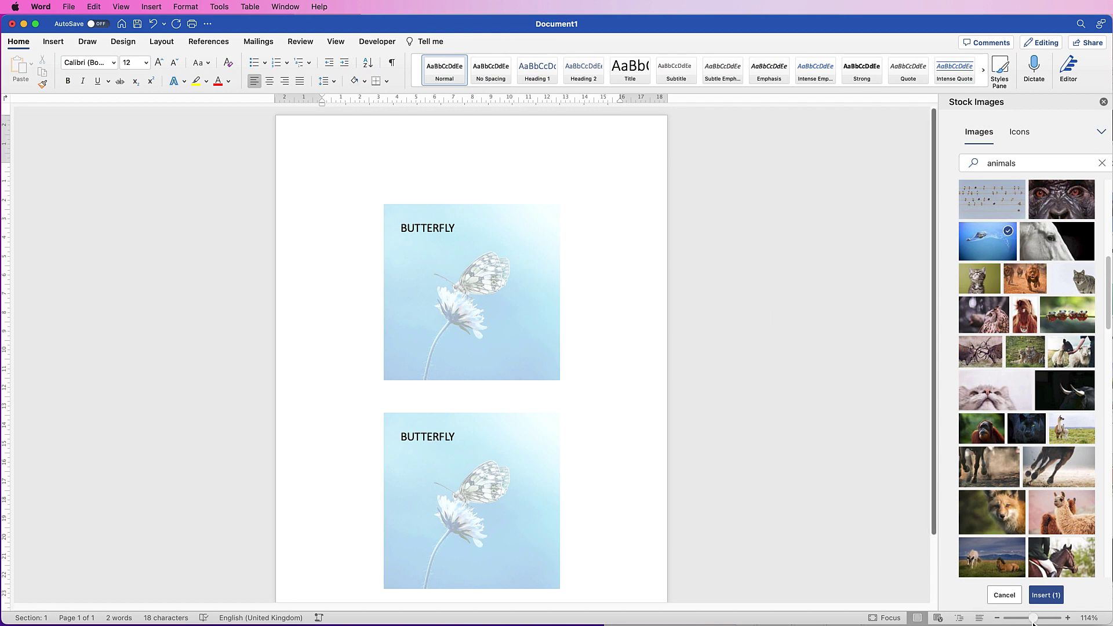
Align the combined butterfly group to the vertical middle of the margins and deselect it.
left_click_drag(1032, 619, 1027, 618)
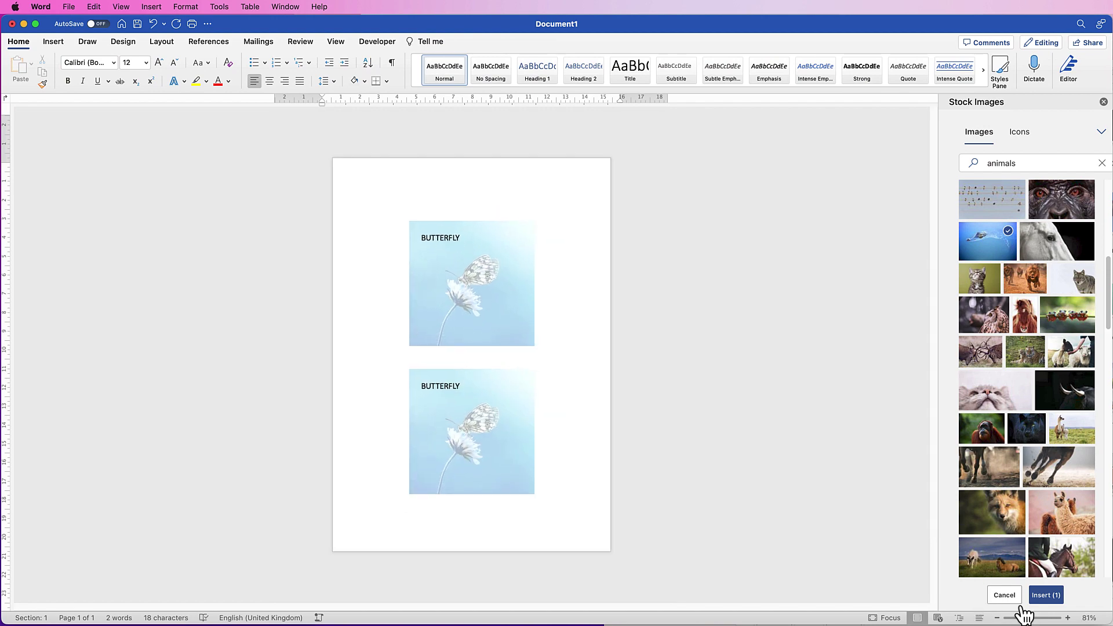
left_click(494, 272)
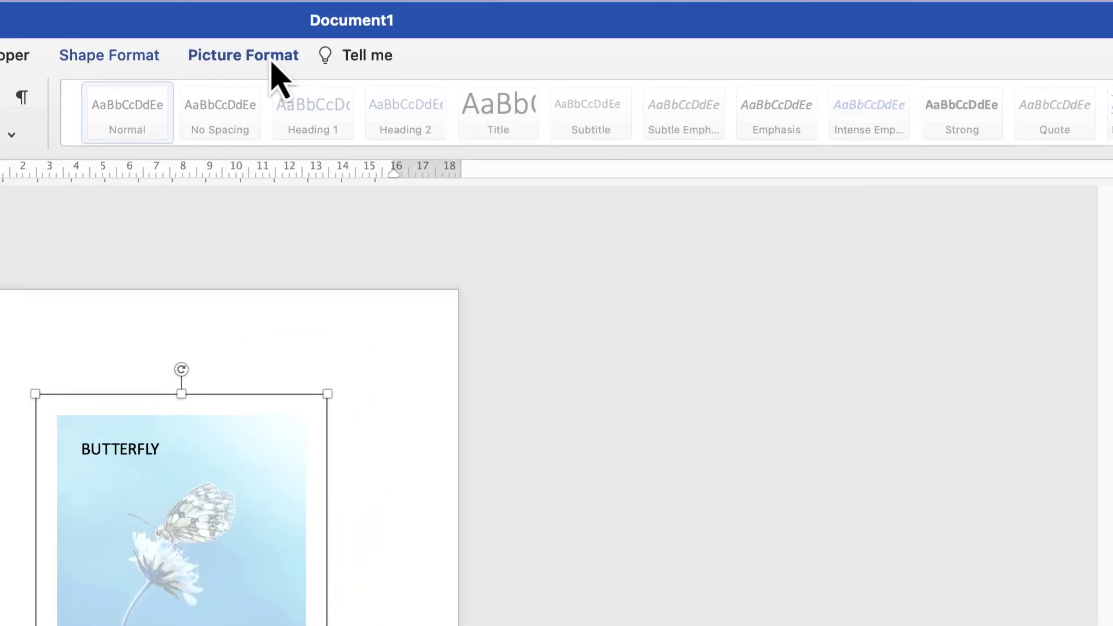
left_click(520, 44)
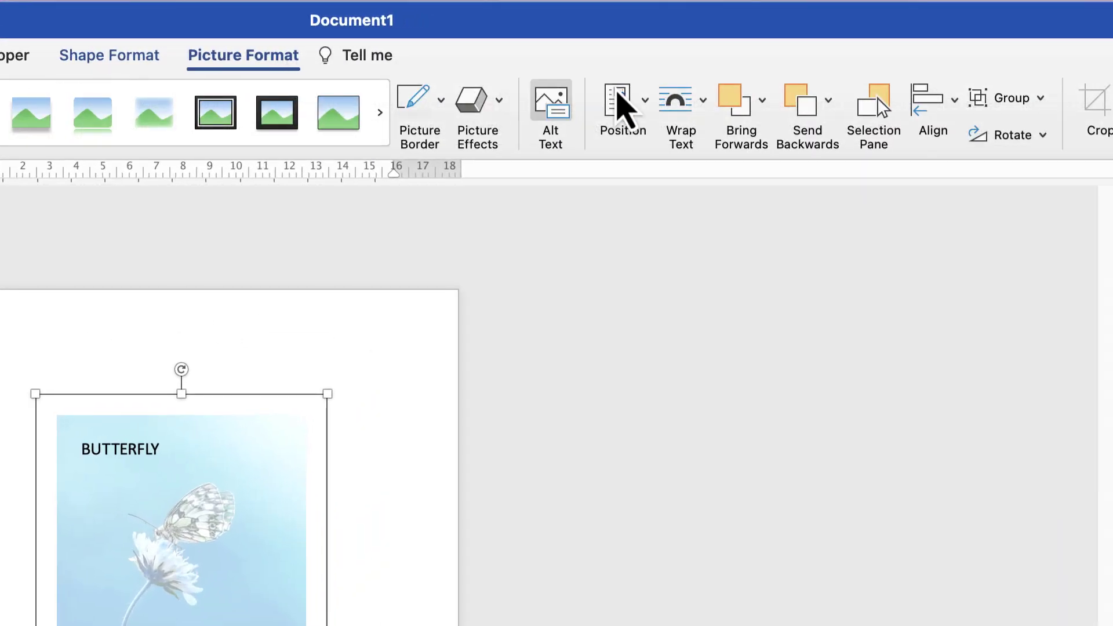
left_click(955, 103)
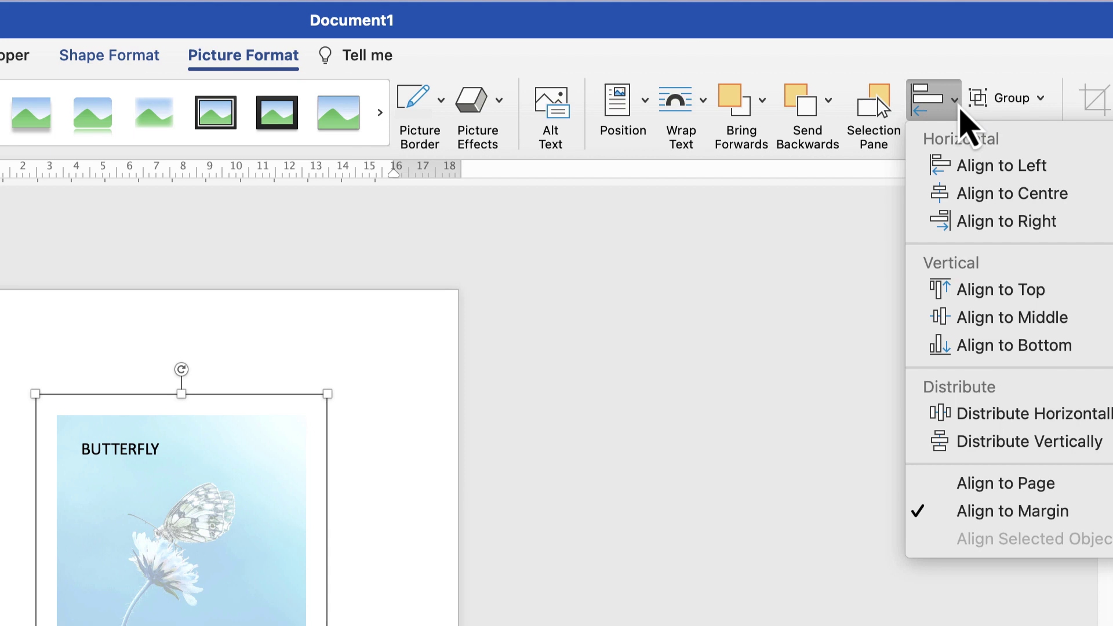
left_click(988, 319)
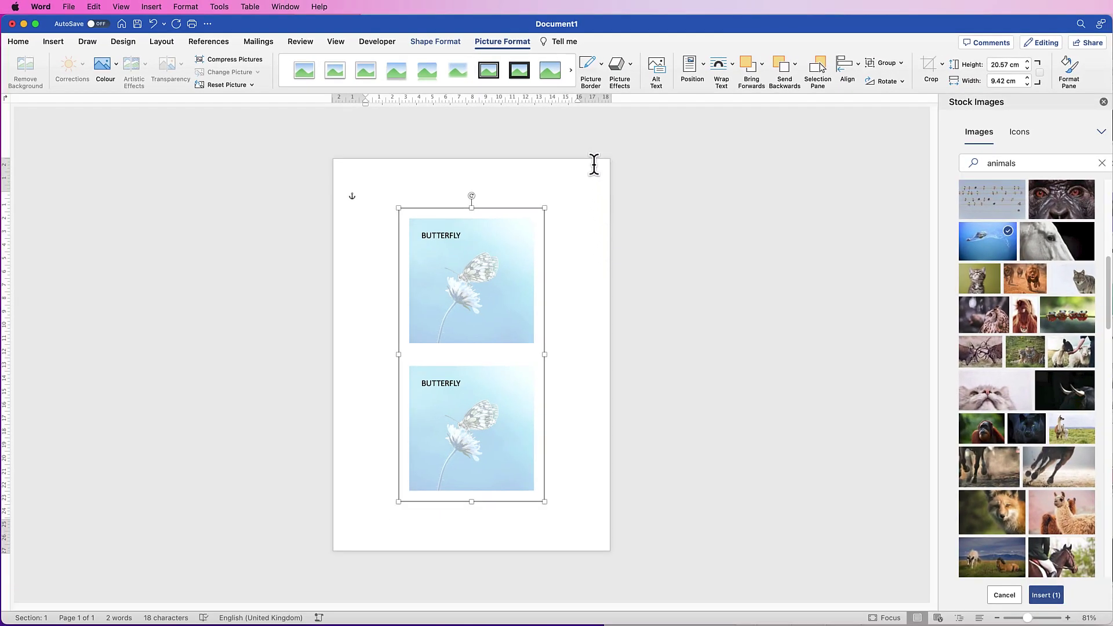
left_click(643, 259)
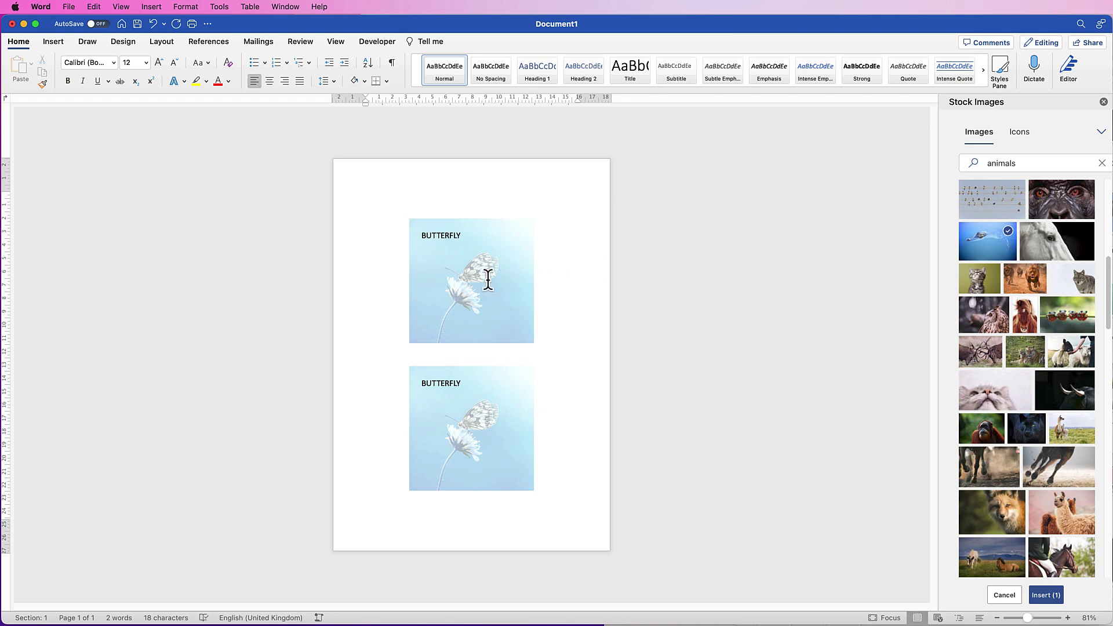
Undo back to the single full-colour butterfly picture without text box or copies, and move it to the lower half of the page.
key("super+z")
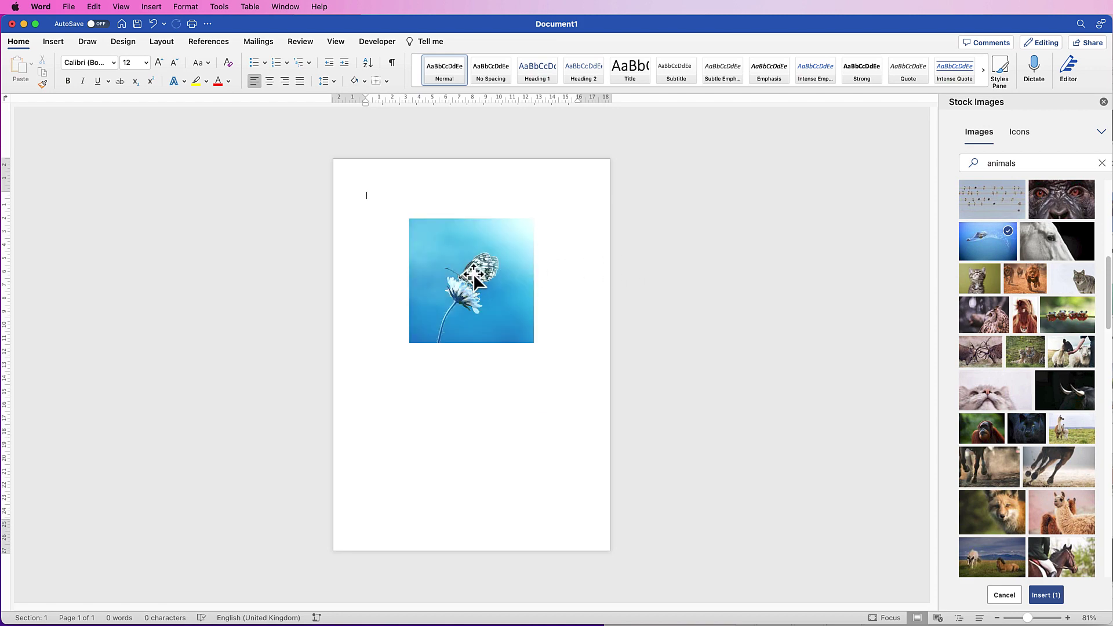
left_click_drag(469, 272, 463, 435)
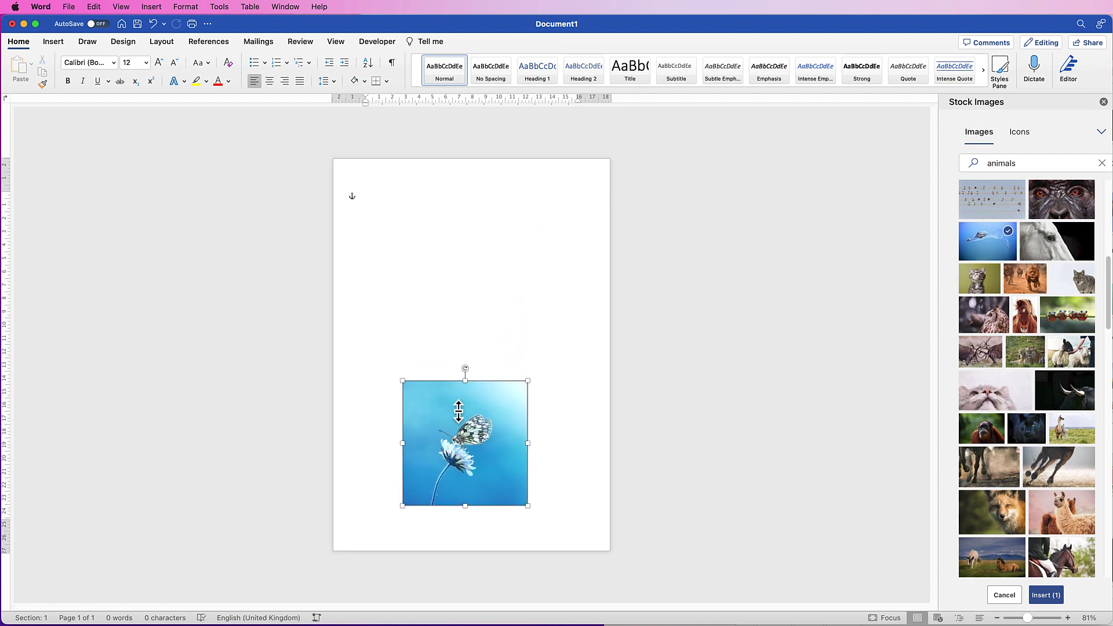
Fill the upper part of the page with sample paragraphs using =rand().
left_click(401, 214)
type("=rand()")
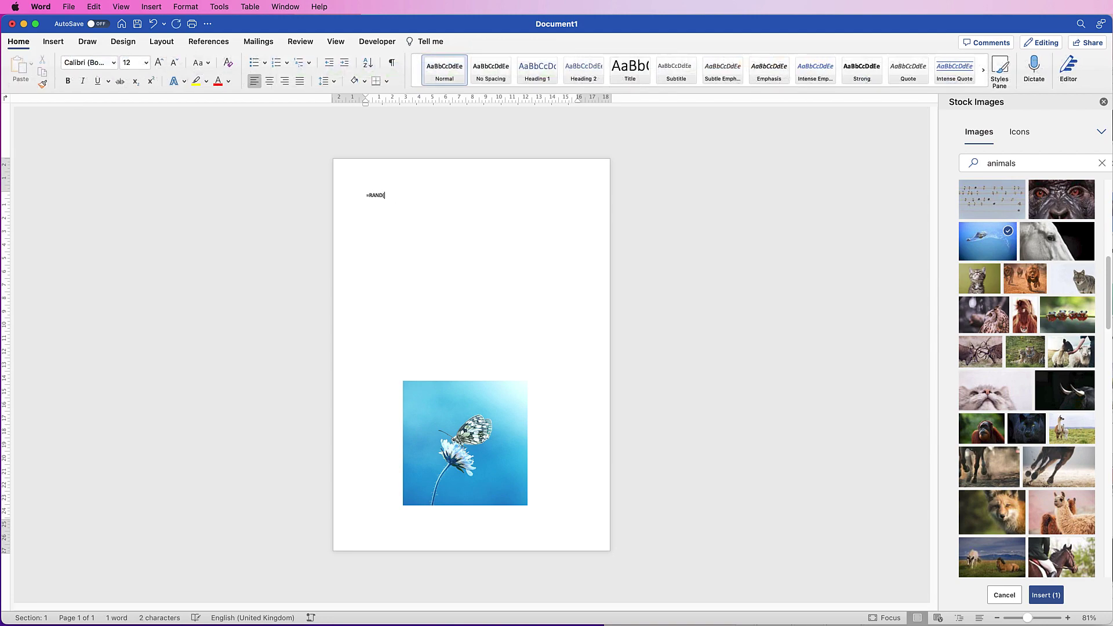
key("Return")
Move the butterfly picture up over the sample paragraphs and set its text wrapping to Behind Text.
left_click_drag(465, 443, 469, 258)
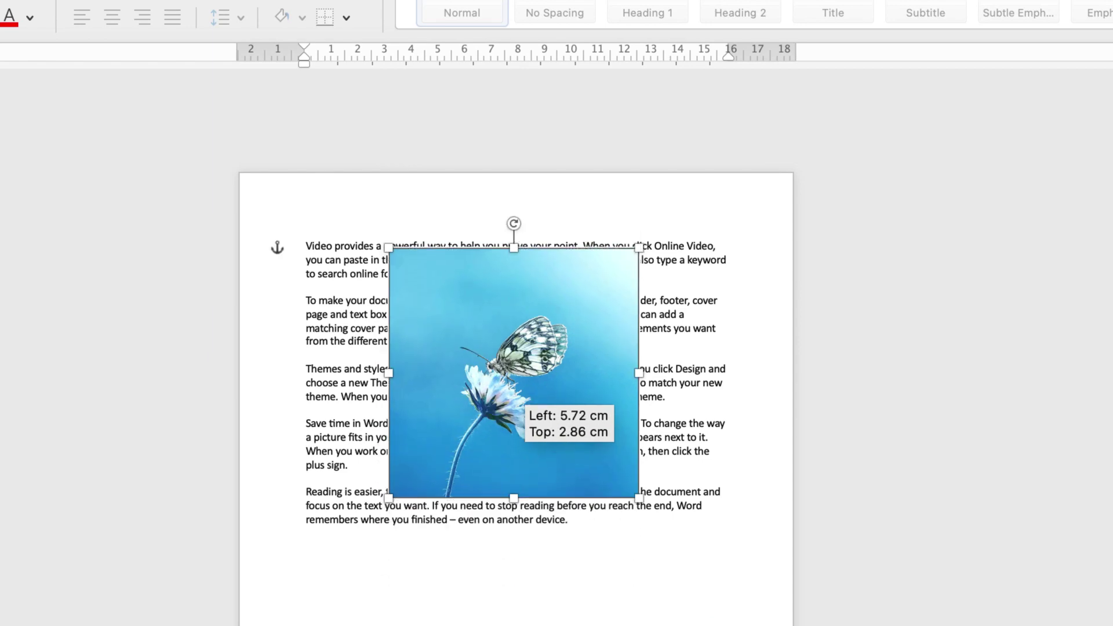
left_click_drag(521, 402, 511, 427)
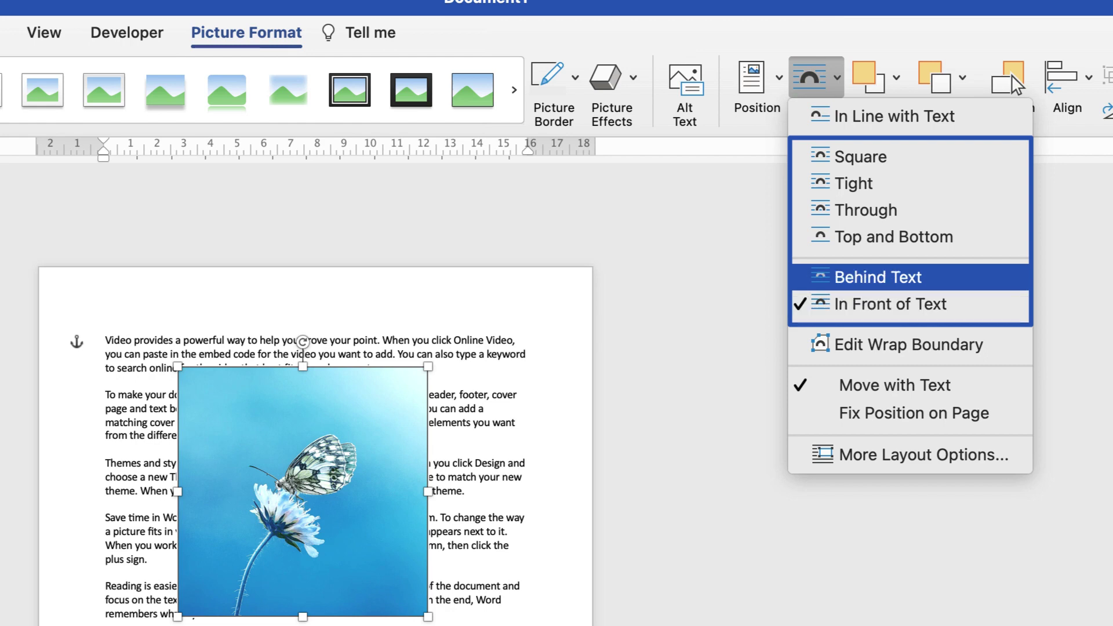
key("Return")
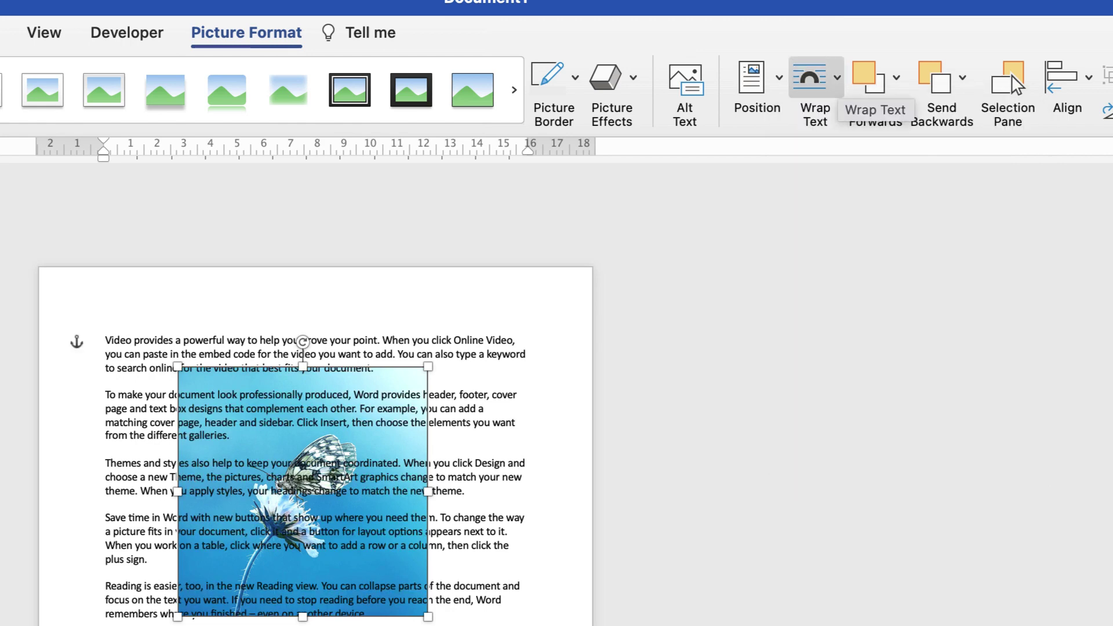
Set the butterfly picture's text wrapping to Top and Bottom.
key("Return")
key("Down")
key("Down")
key("Down")
key("Down")
key("Down")
key("Return")
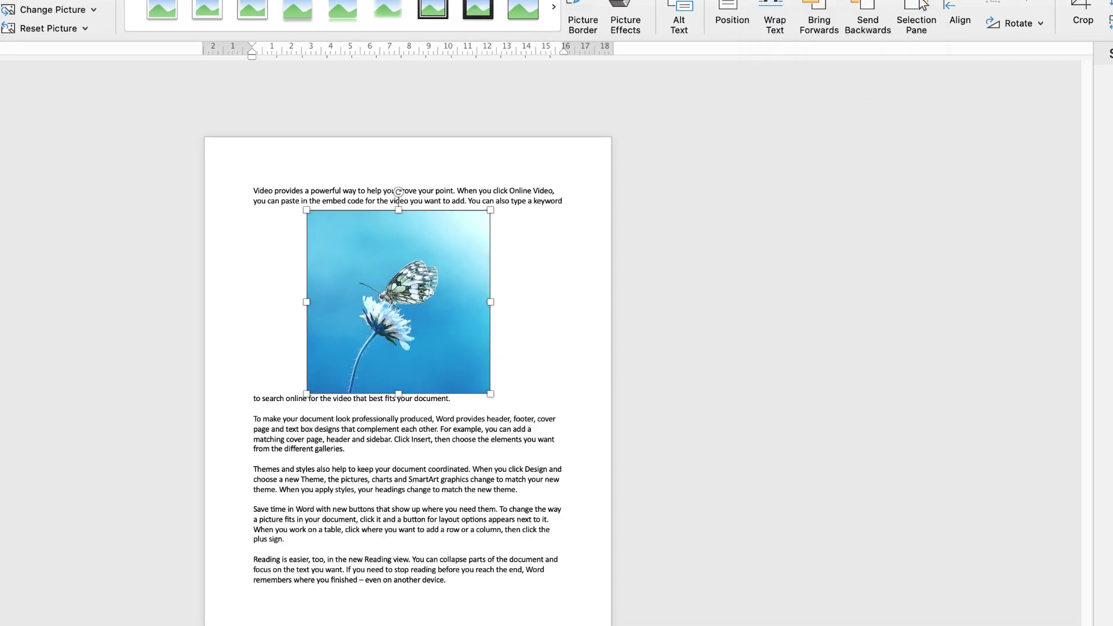
Move the butterfly picture down through the text until it splits the "Themes and styles" paragraph.
key("Down")
key("Down")
key("Down")
key("Down")
key("Down")
key("Down")
key("Down")
key("Down")
key("Down")
key("Down")
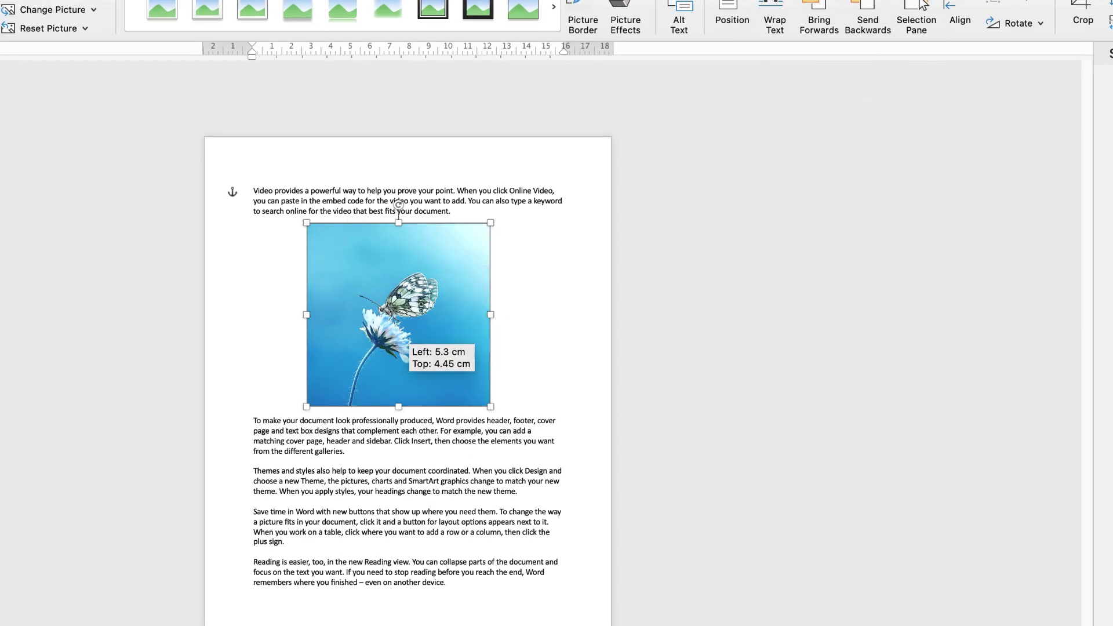
key("Down")
key("Down")
key("Down")
key("Down")
key("Down")
key("Down")
key("Down")
key("Down")
key("Down")
key("Down")
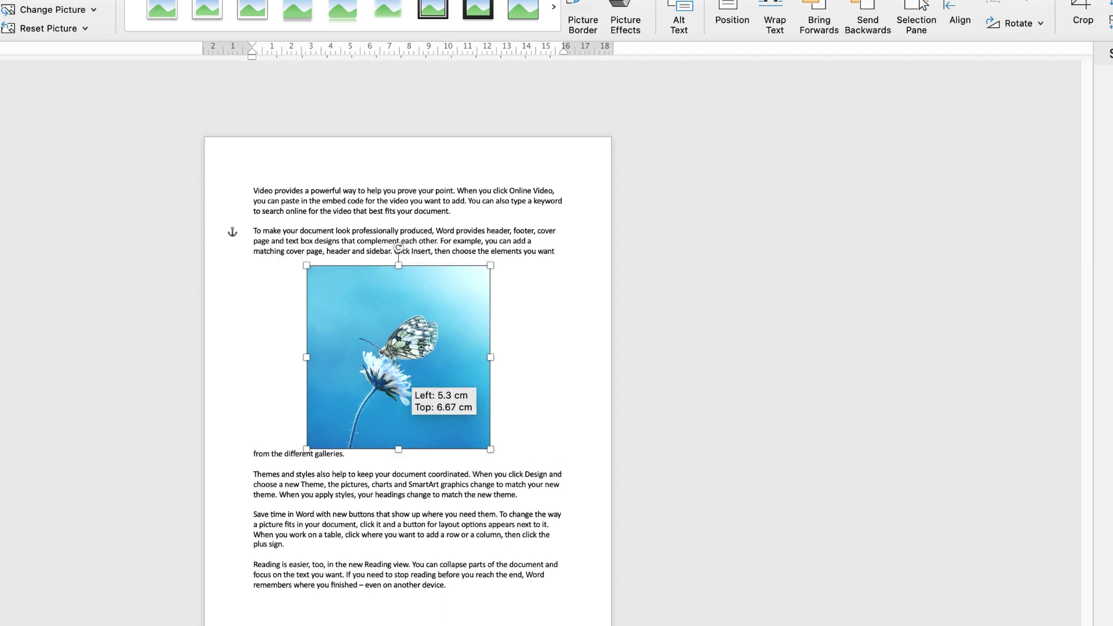
key("Right")
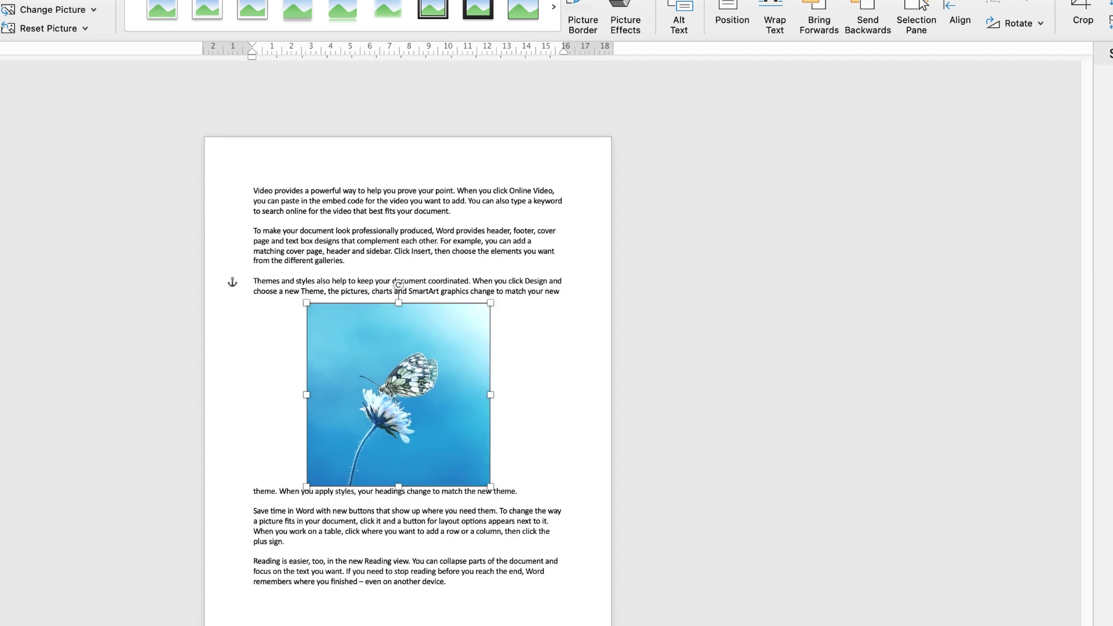
Set the picture's wrapping to Through and move it against the left margin, just below the first paragraph.
left_click(774, 22)
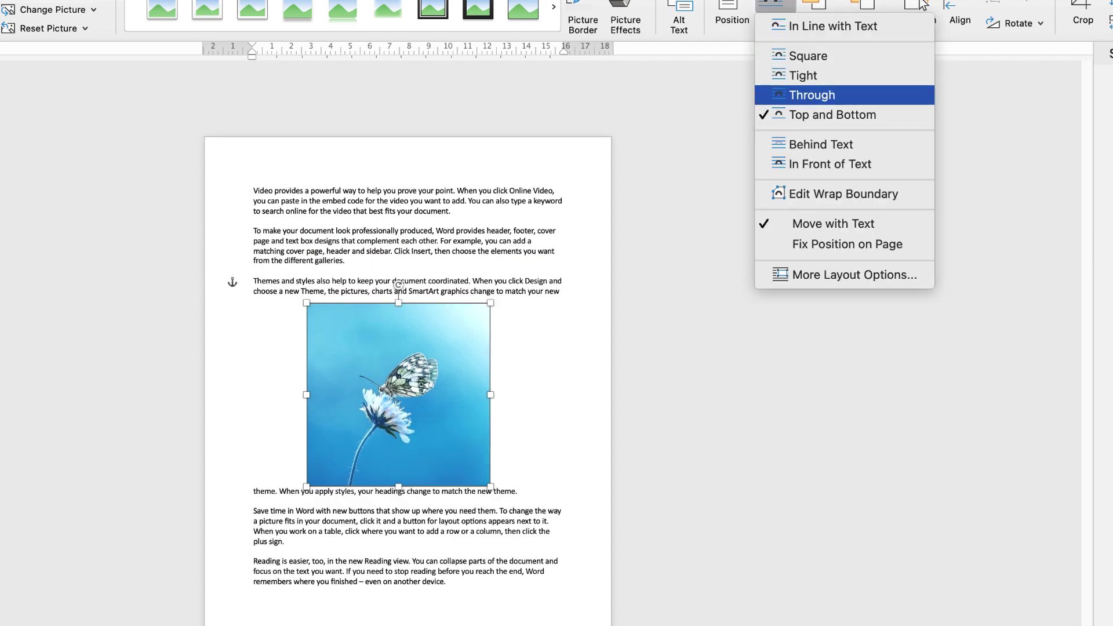
left_click(812, 95)
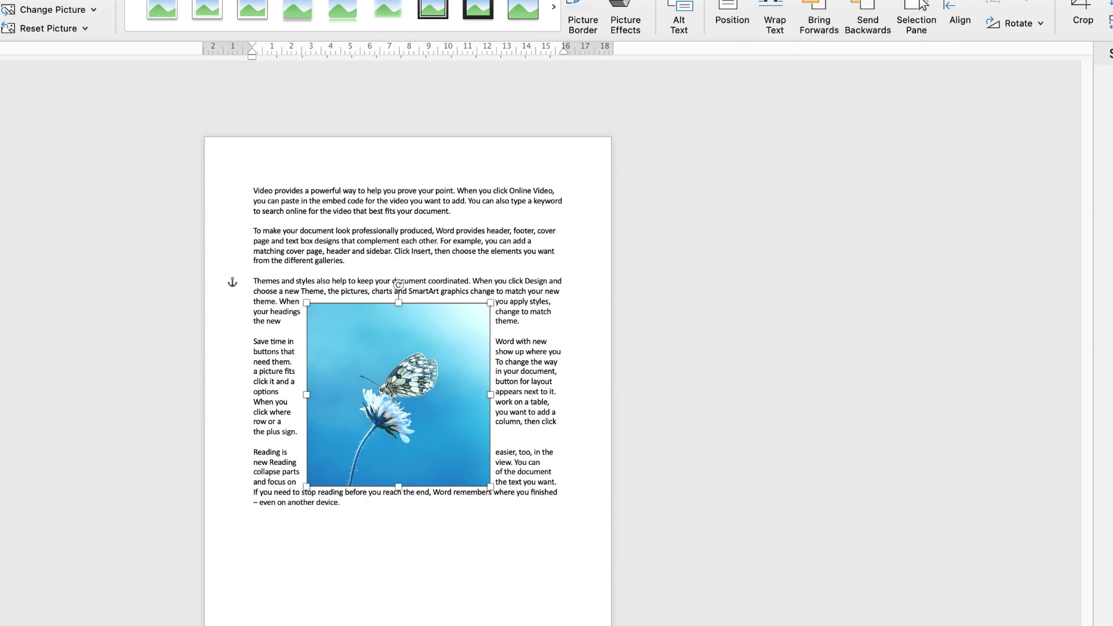
left_click_drag(418, 389, 366, 308)
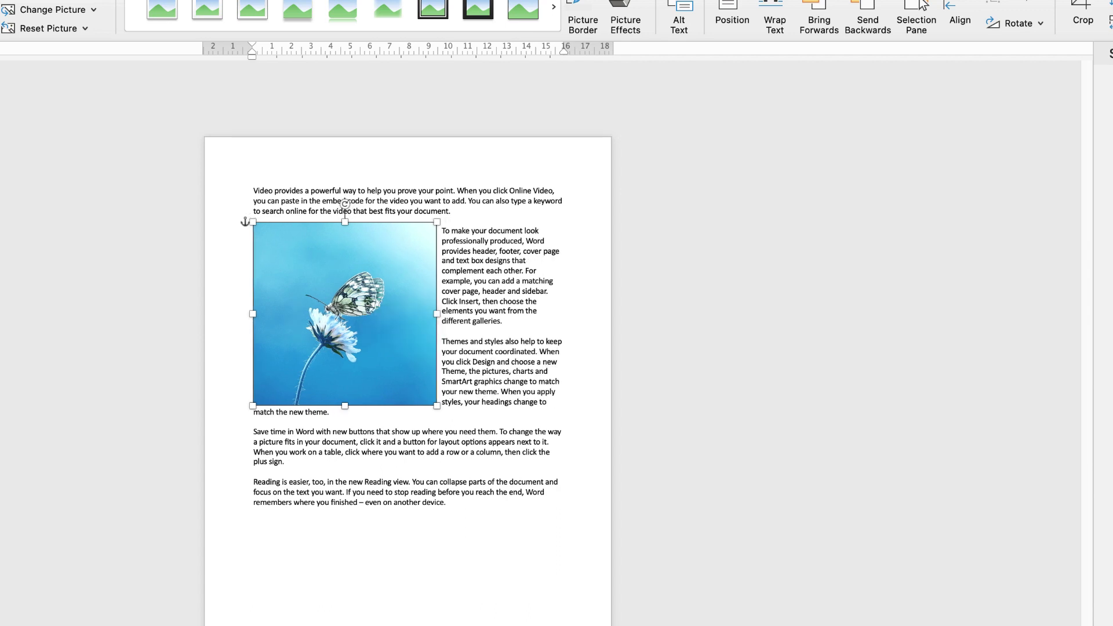
Try Tight wrapping on the butterfly picture and settle on Square.
left_click(774, 20)
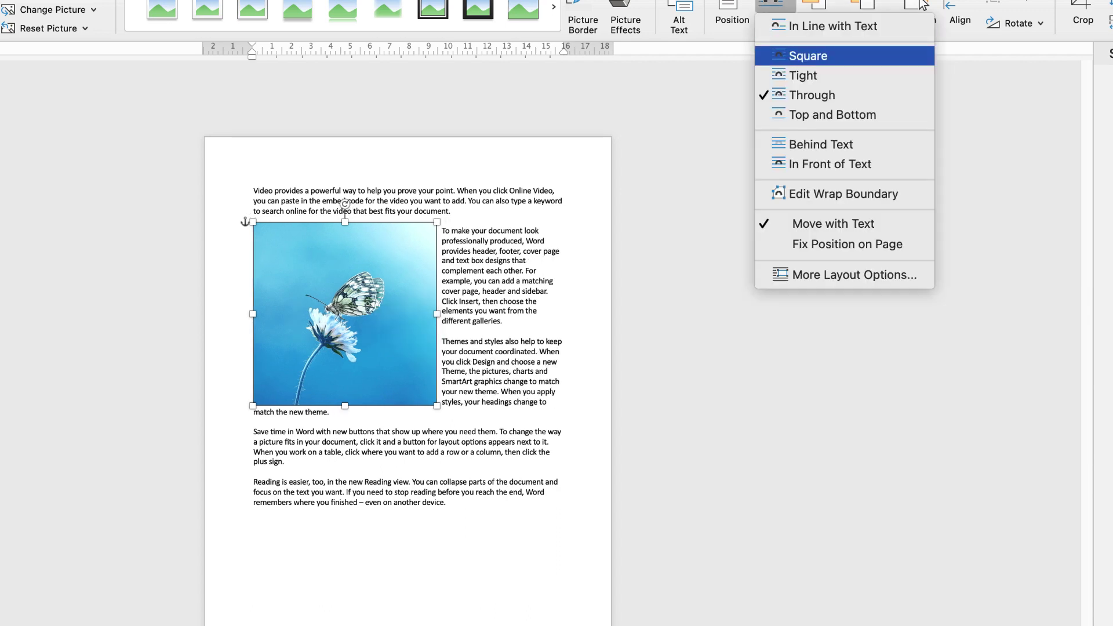
left_click(800, 74)
left_click(774, 21)
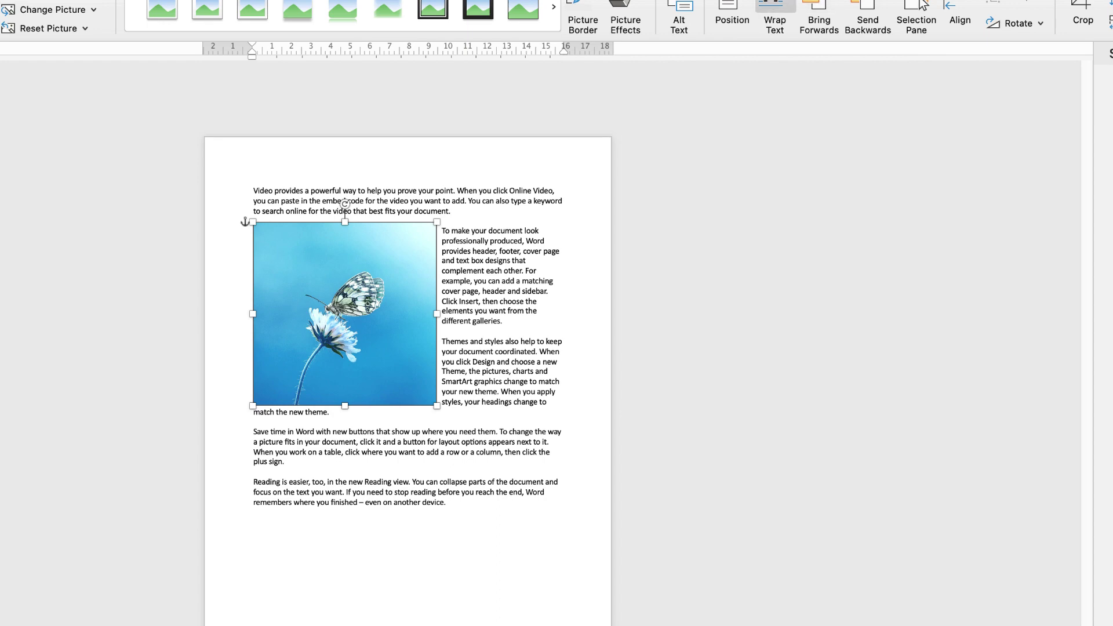
left_click(807, 55)
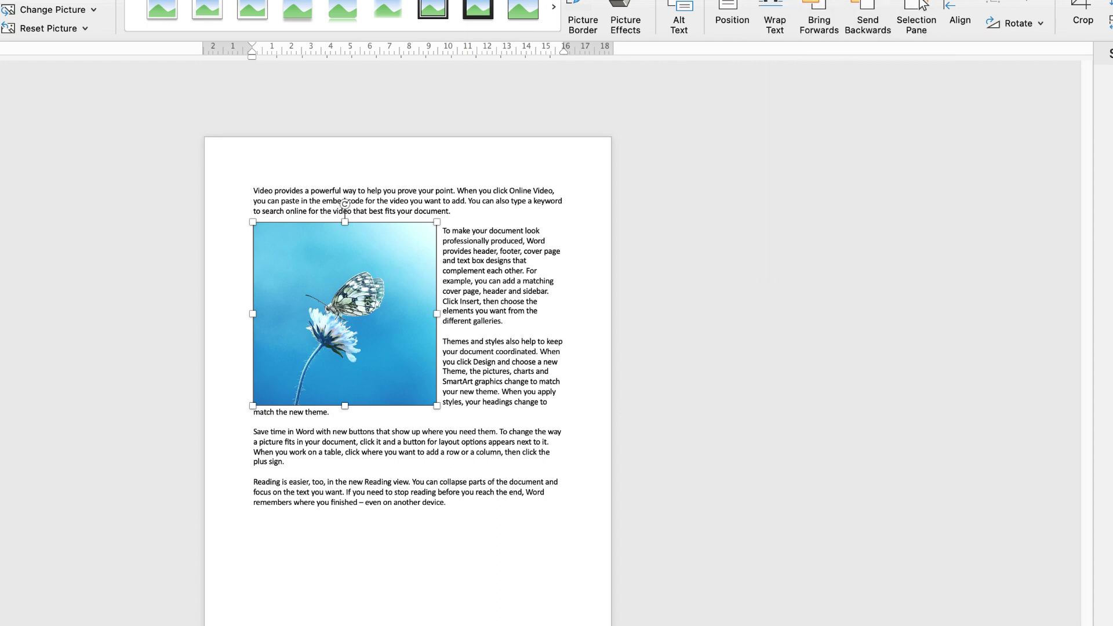
Set the picture's distance from text to 1 cm at the top, bottom, left and right in the advanced layout options.
mouse_move(396, 285)
left_mouse_down()
mouse_move(453, 308)
mouse_move(458, 348)
mouse_move(409, 327)
mouse_move(400, 284)
left_mouse_up()
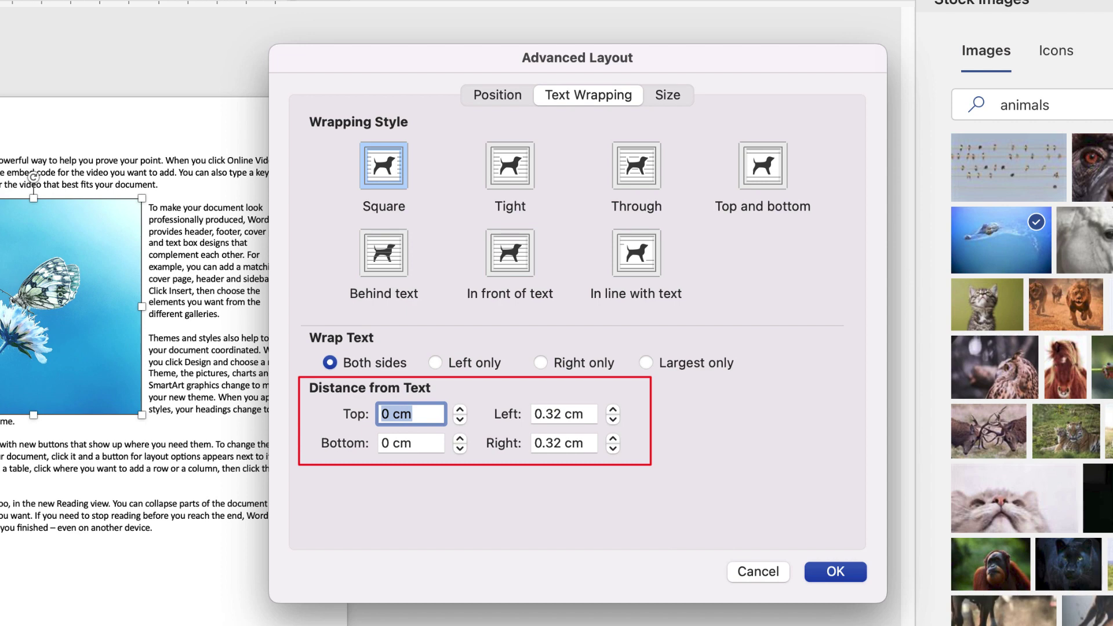
type("1")
key("Tab")
type("1")
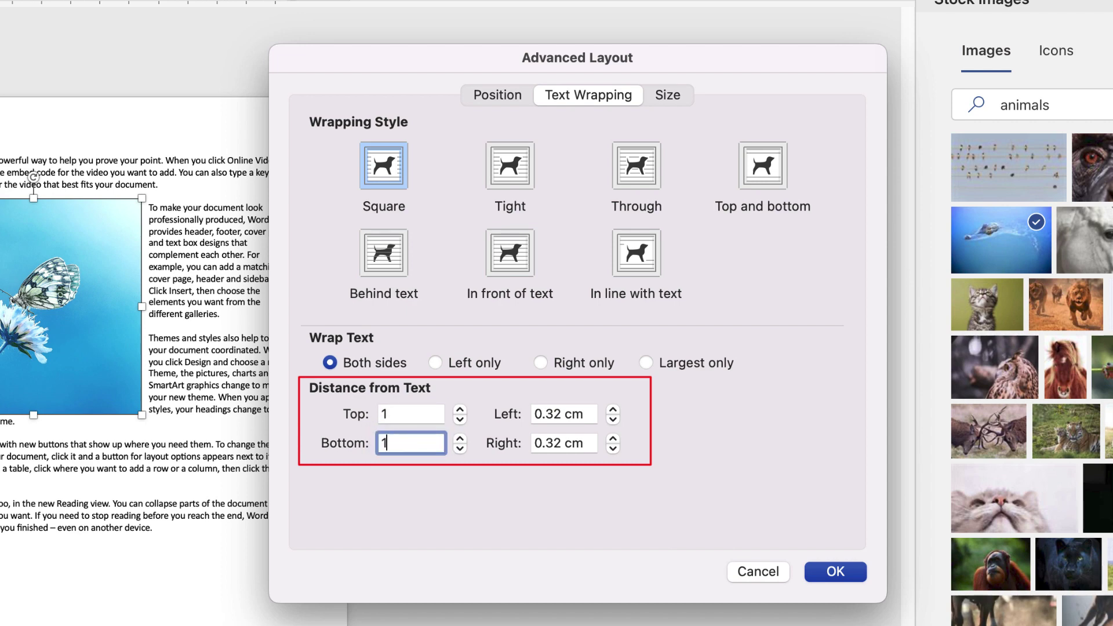
key("Tab")
type("1")
key("Tab")
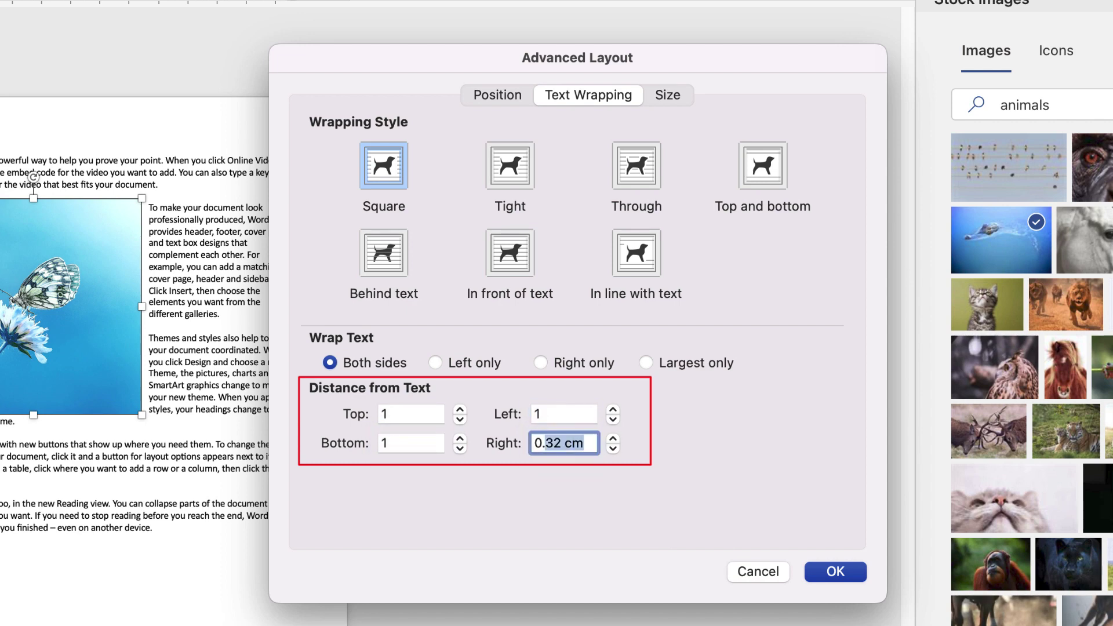
type("1")
key("Return")
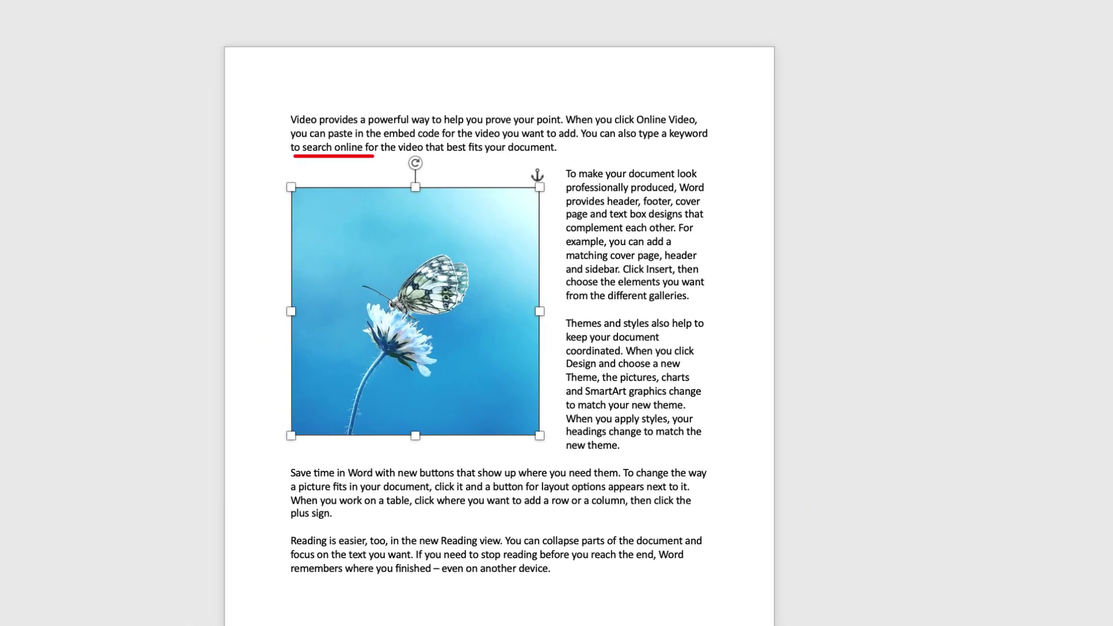
Try pulling the two right-hand corners of the picture's wrap boundary outward to reshape the text flow, and undo the boundary edit.
left_click_drag(121, 328, 121, 321)
left_click_drag(436, 307, 440, 321)
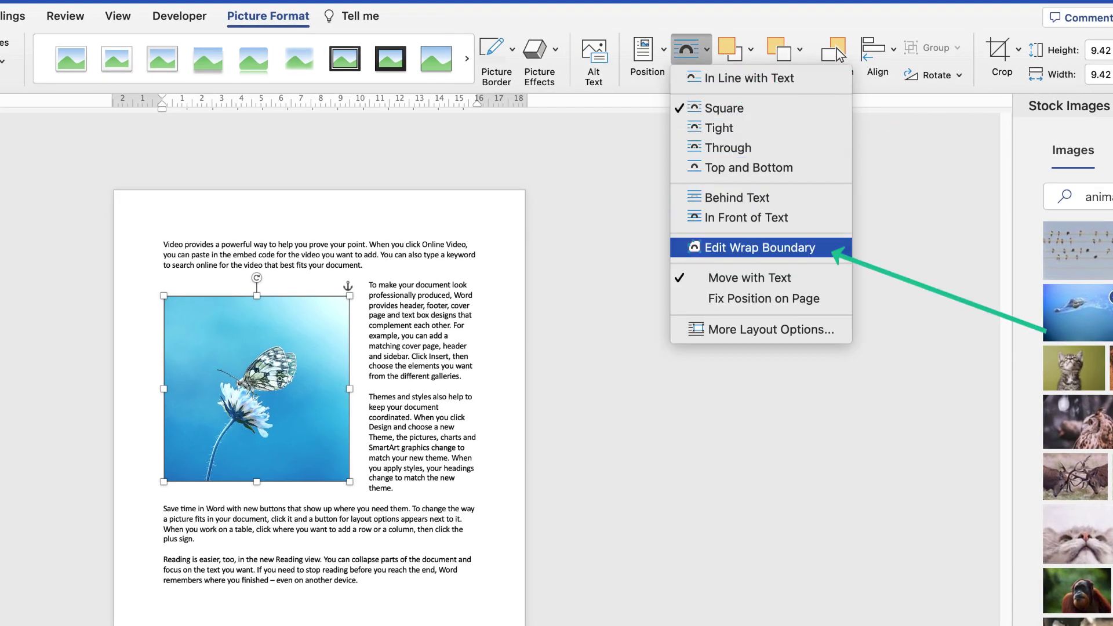
key("Return")
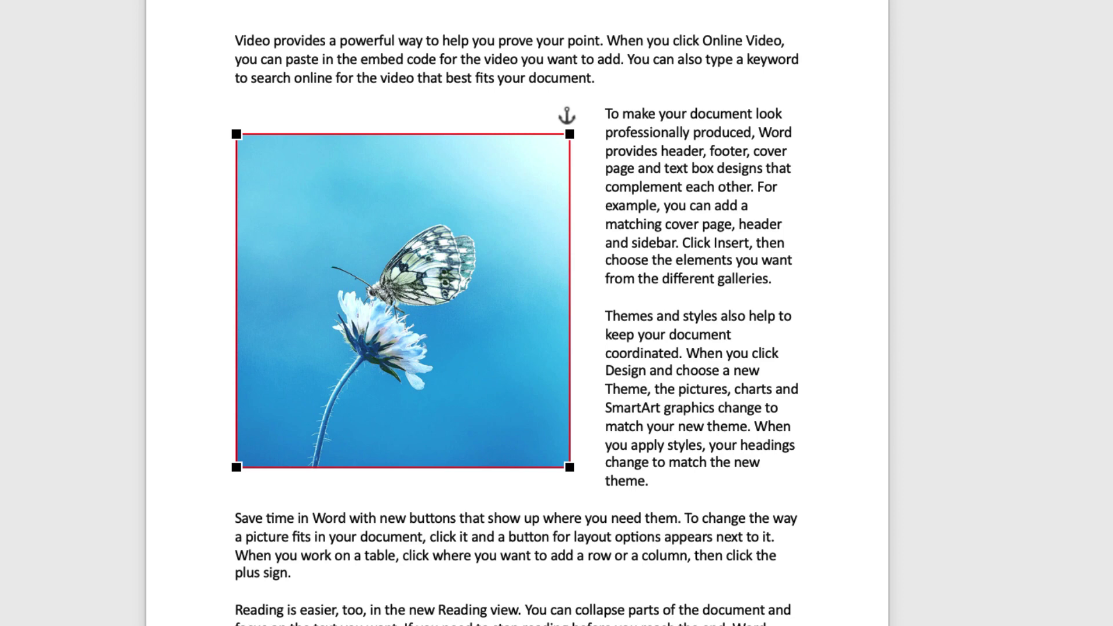
left_click_drag(570, 134, 716, 99)
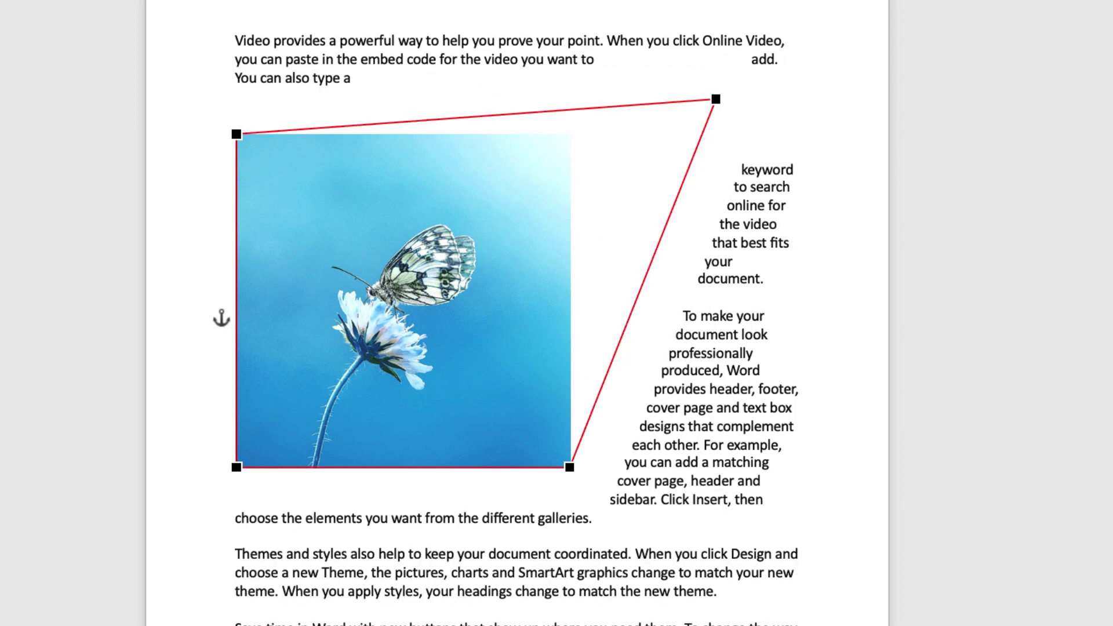
left_click_drag(569, 467, 596, 625)
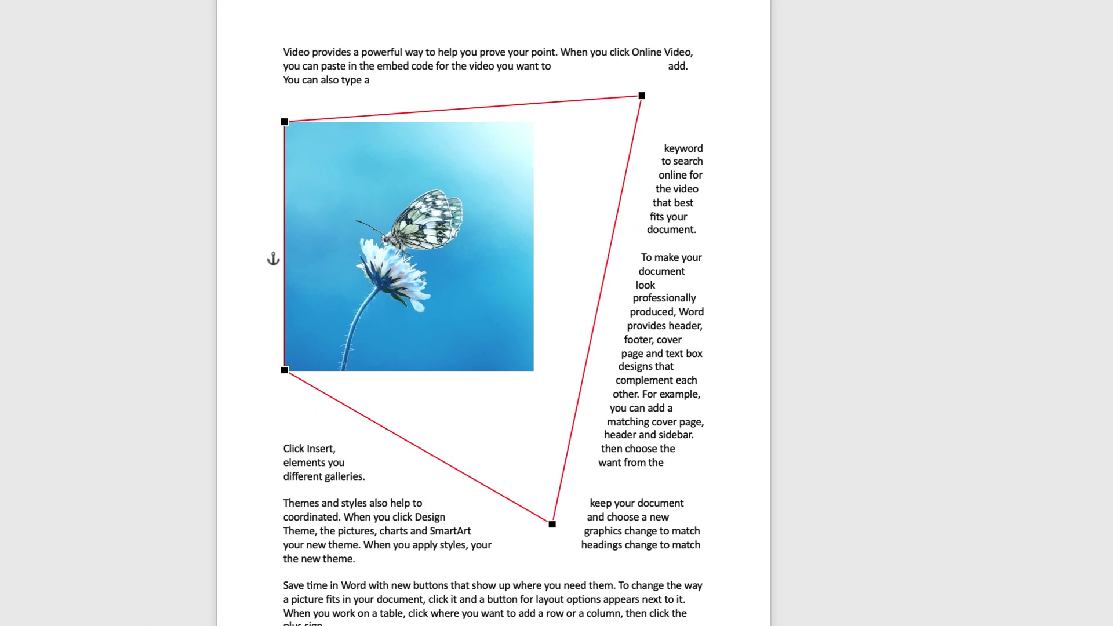
left_click(684, 340)
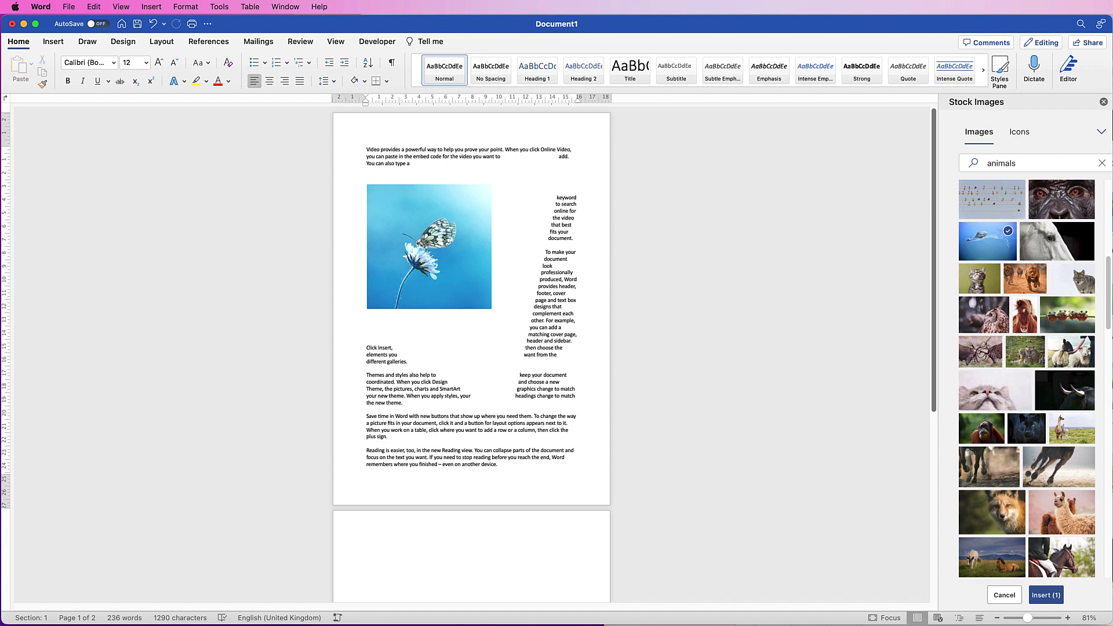
key("super+z")
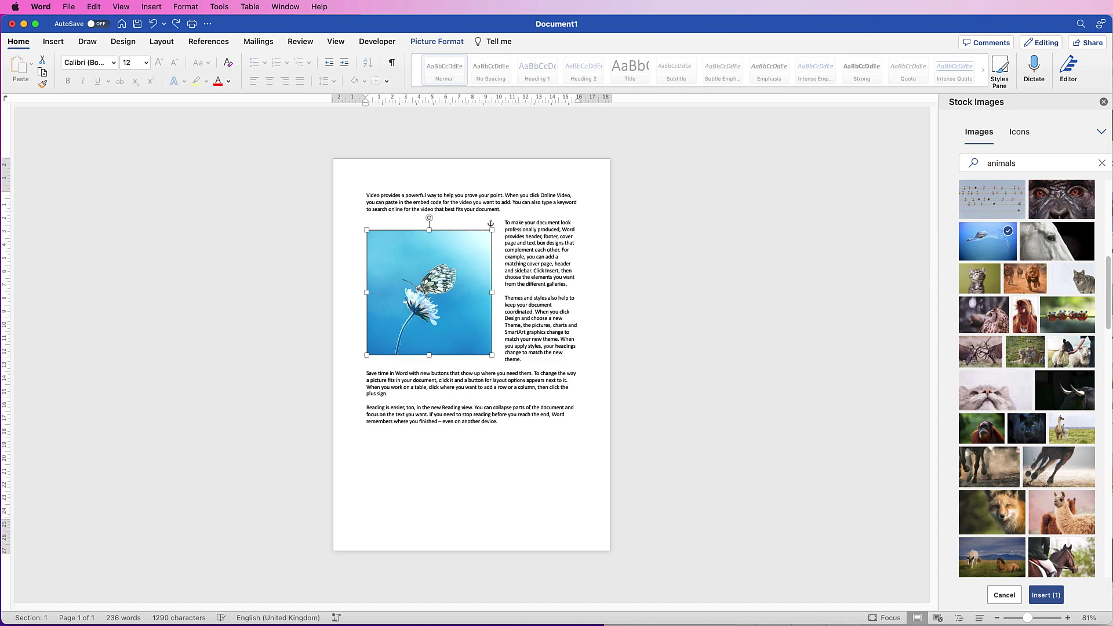
Shift the butterfly picture slightly along the left margin and set it to Fix Position on Page.
mouse_move(445, 288)
left_mouse_down()
mouse_move(445, 302)
mouse_move(445, 279)
left_mouse_up()
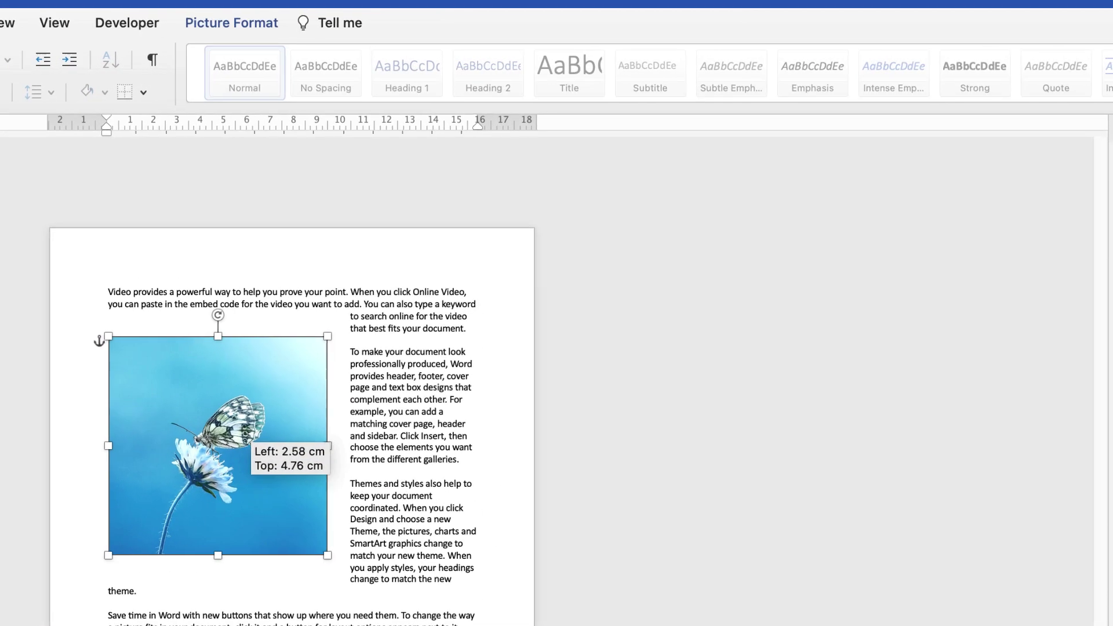
left_click(232, 23)
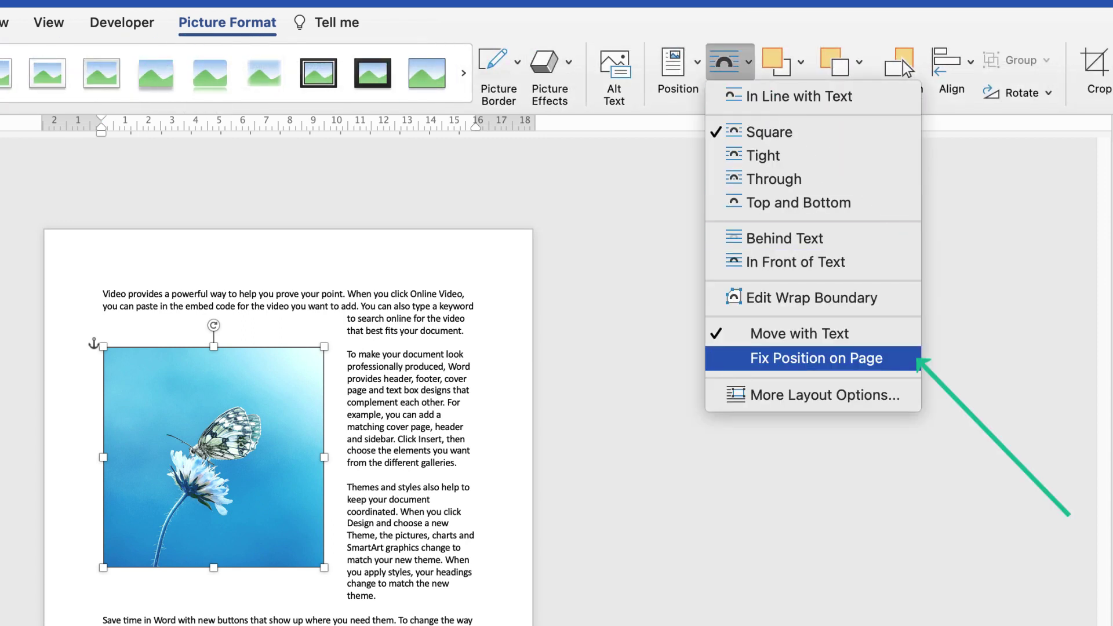
key("Return")
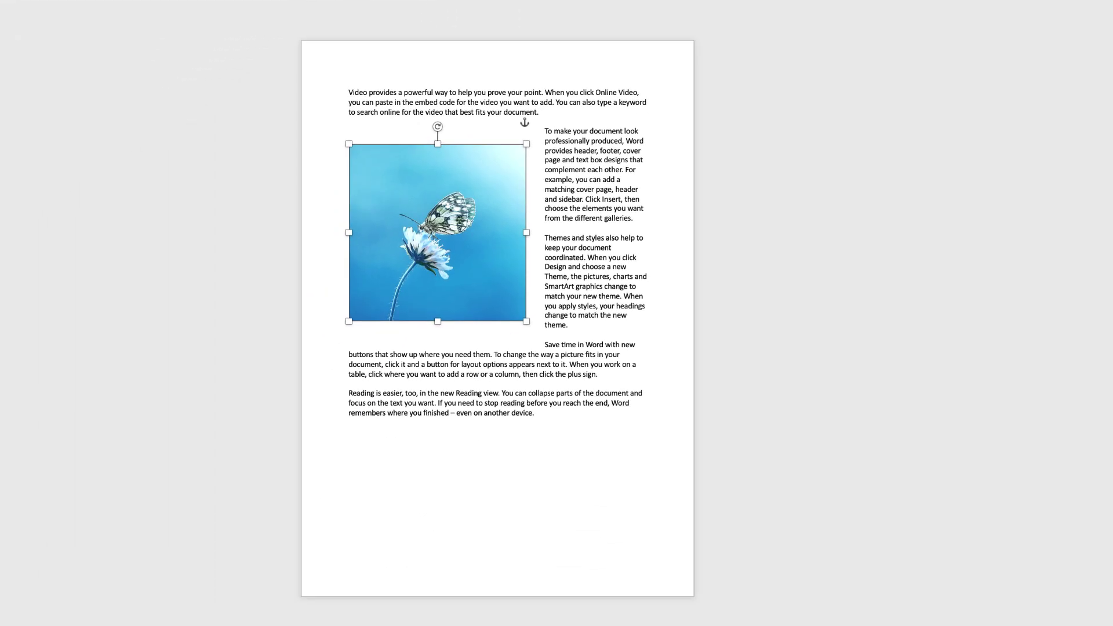
Insert a series of blank lines after the first paragraph to test the picture's fixed position.
left_click(539, 112)
key("Return")
key("Return")
key("Return")
key("Return")
key("Return")
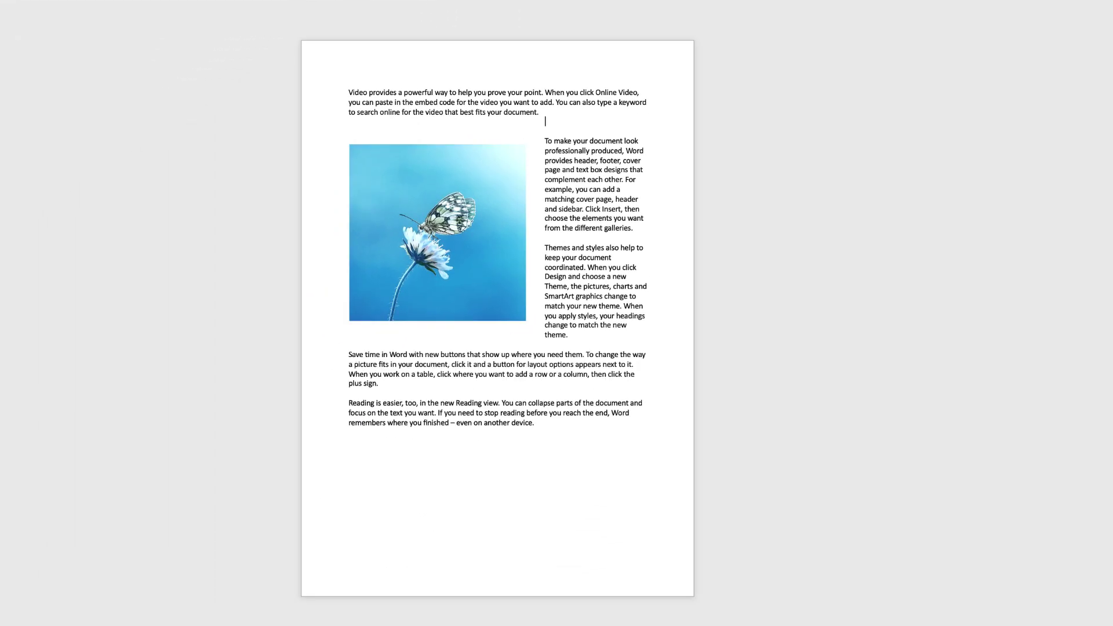
key("Return")
key("Return")
key("Return")
key("Return")
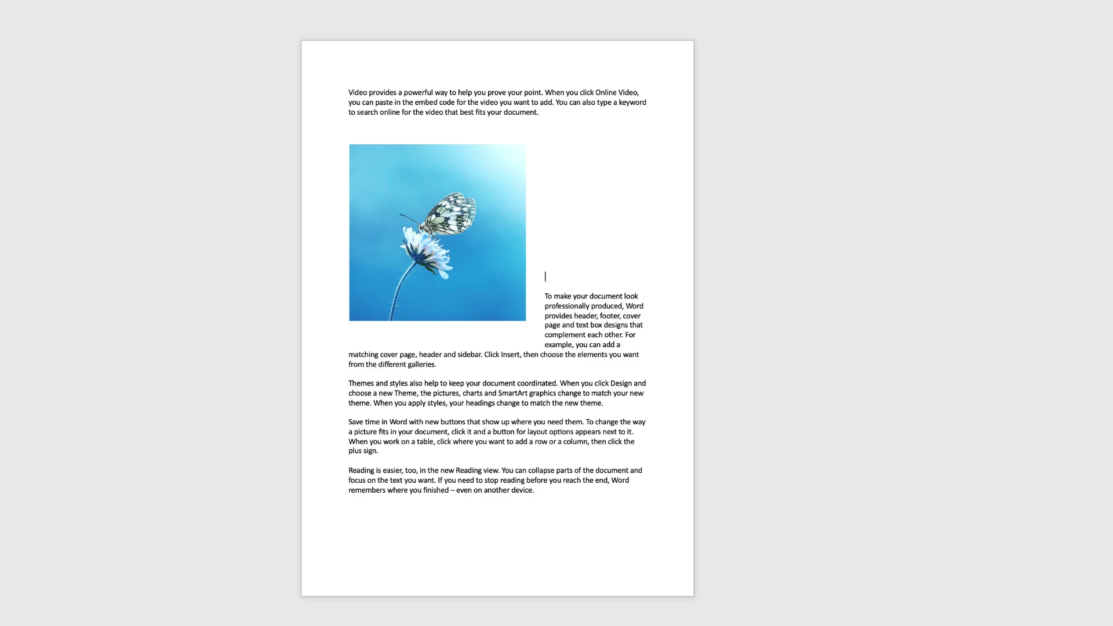
Delete the blank lines added after the first paragraph.
key("BackSpace")
key("BackSpace")
key("BackSpace")
key("BackSpace")
key("BackSpace")
key("BackSpace")
key("BackSpace")
key("BackSpace")
key("BackSpace")
key("BackSpace")
key("BackSpace")
key("BackSpace")
key("BackSpace")
key("BackSpace")
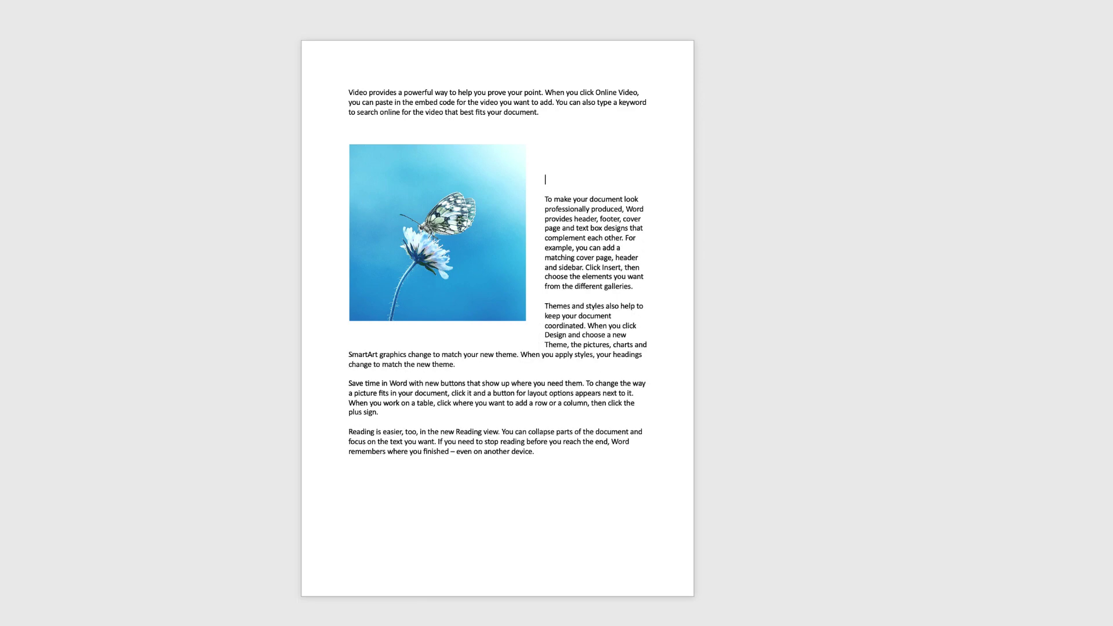
Give the butterfly picture a custom bright blue outline colour picked from the colour wheel, and deselect the picture.
left_click(402, 279)
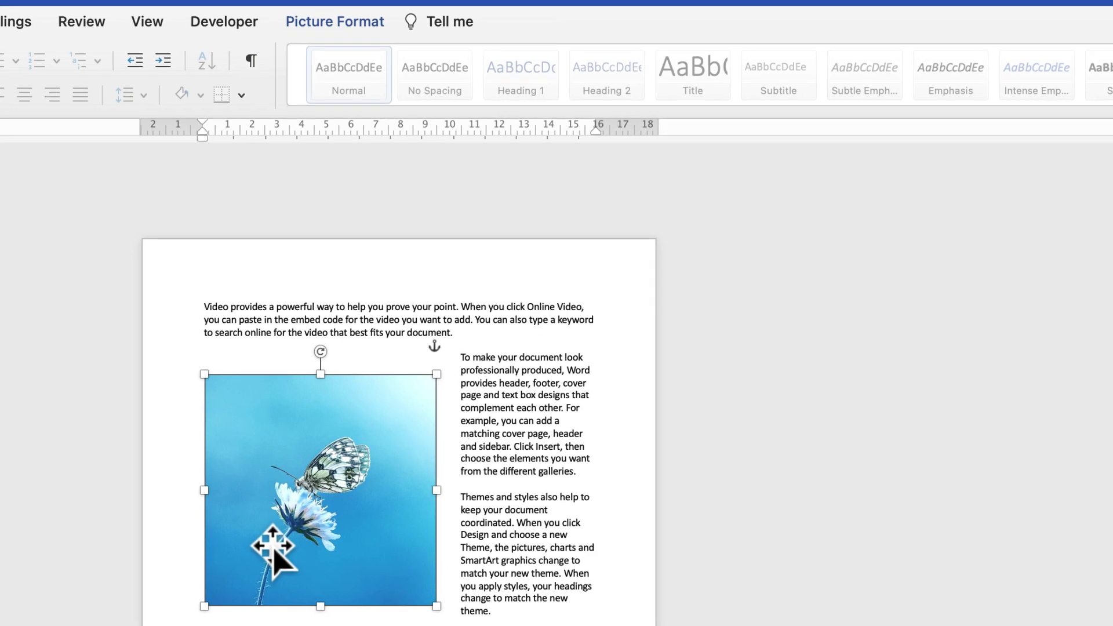
left_click(374, 33)
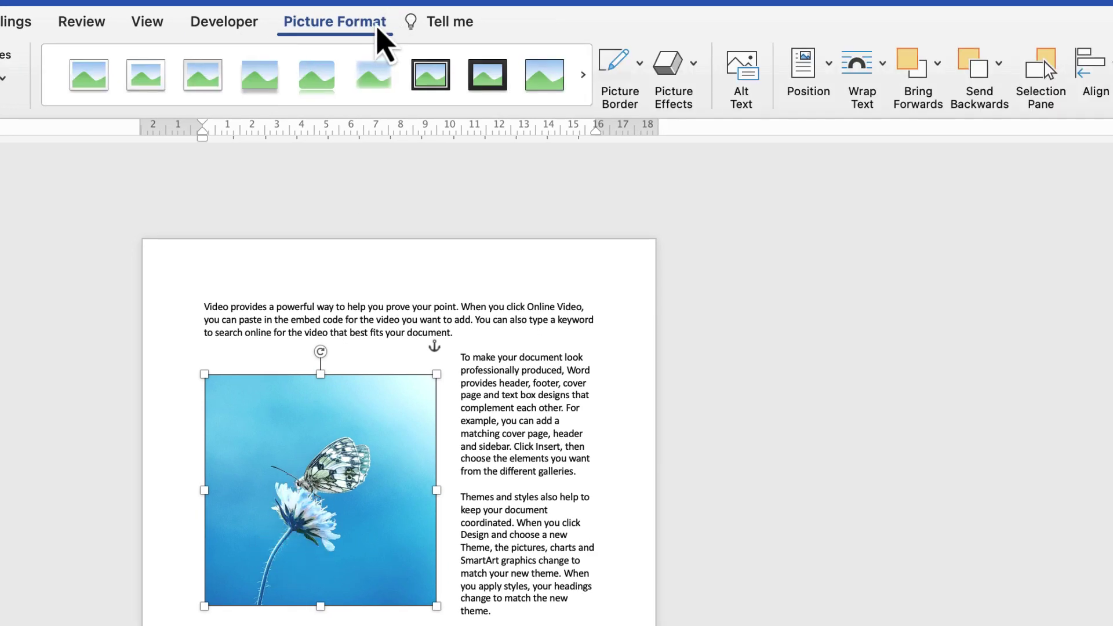
left_click(641, 78)
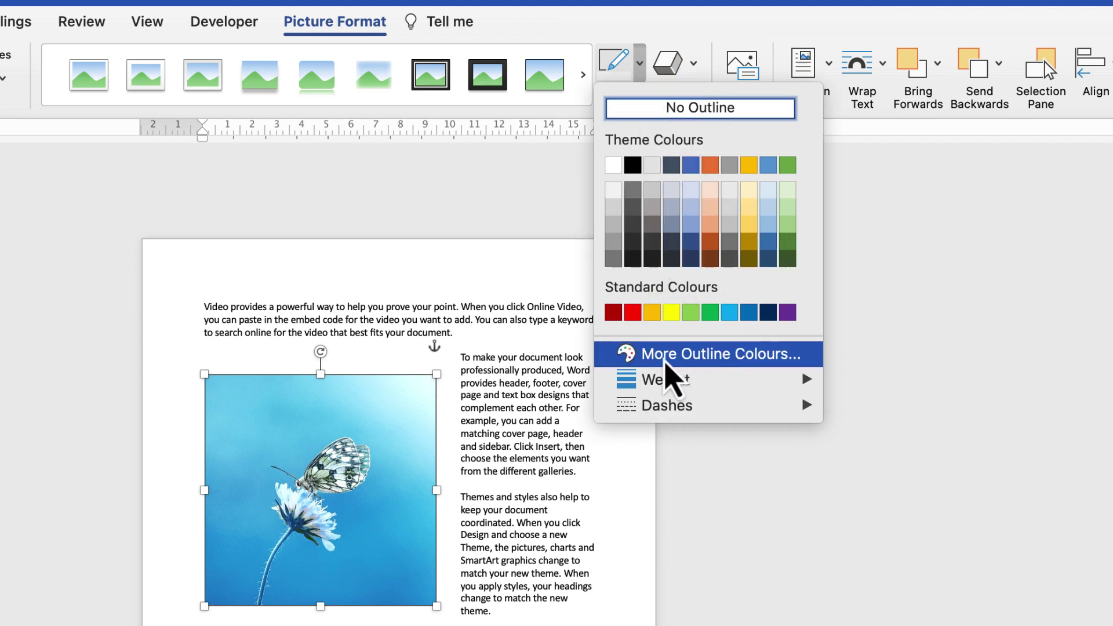
left_click(760, 363)
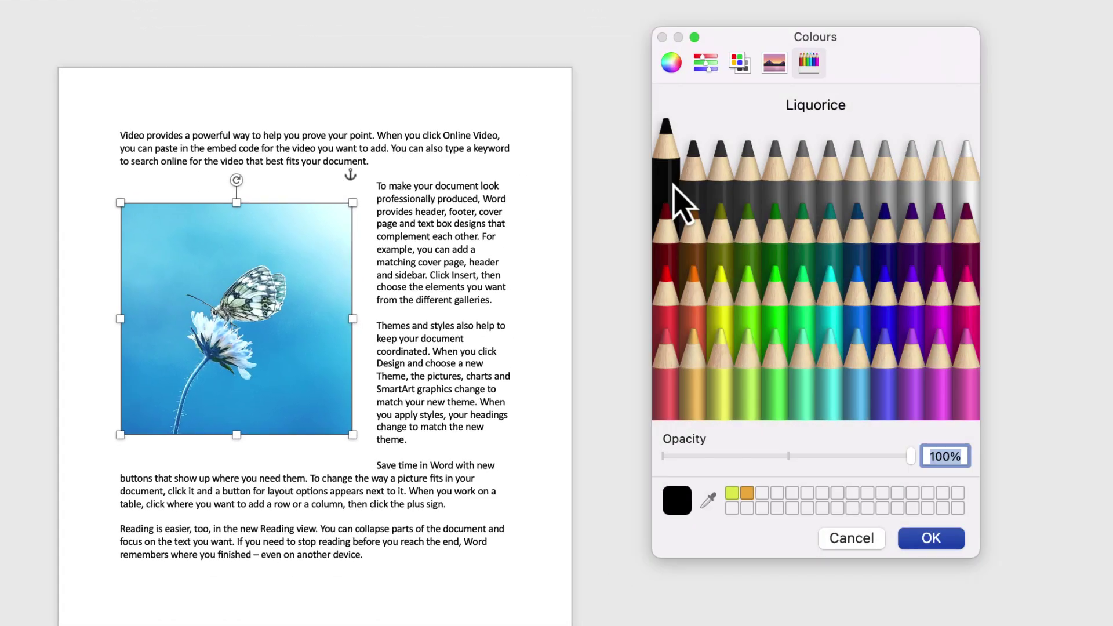
left_click(672, 64)
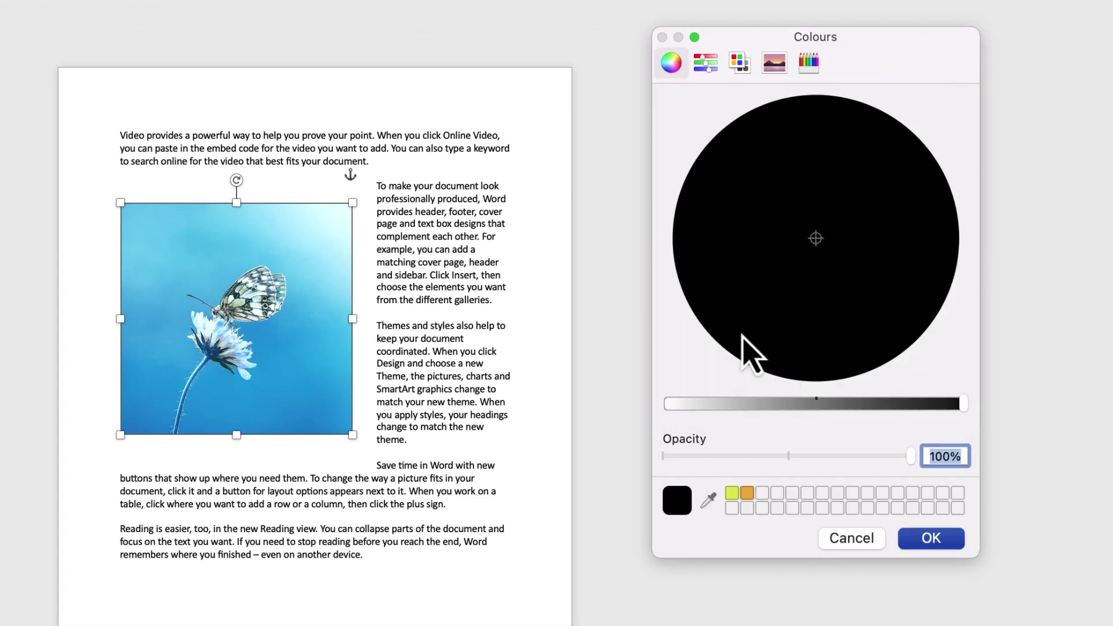
left_click(732, 493)
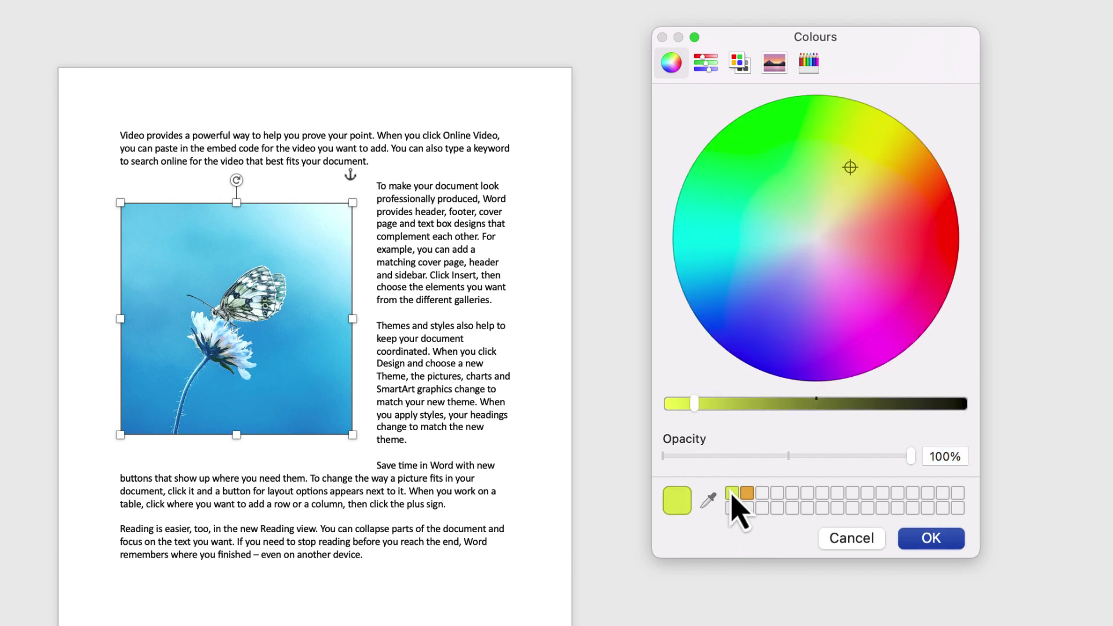
left_click_drag(851, 167, 705, 304)
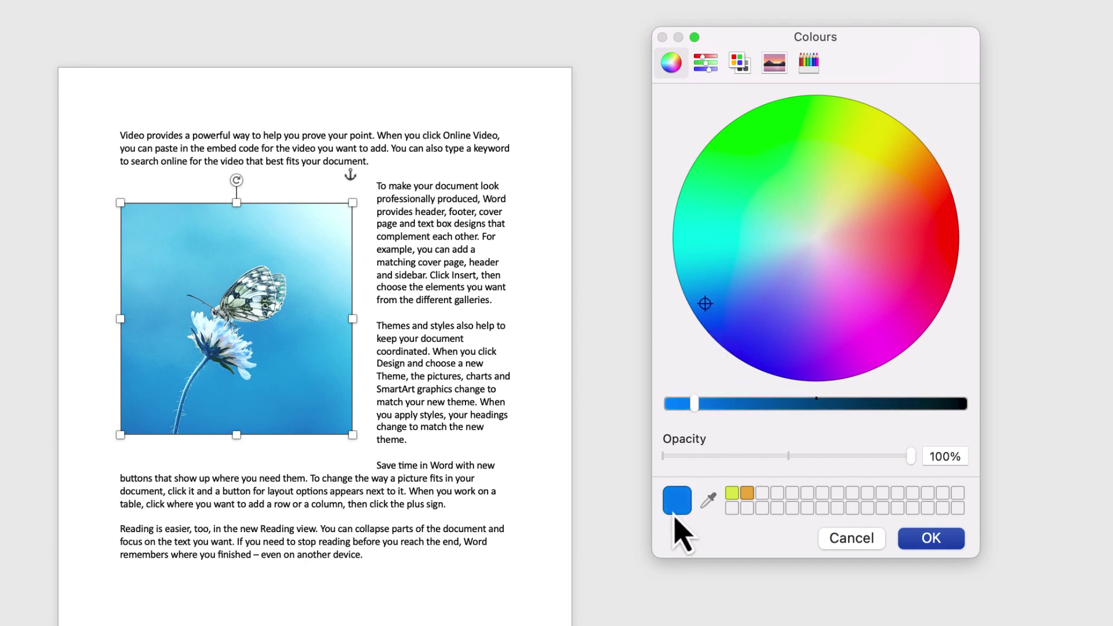
left_click(930, 539)
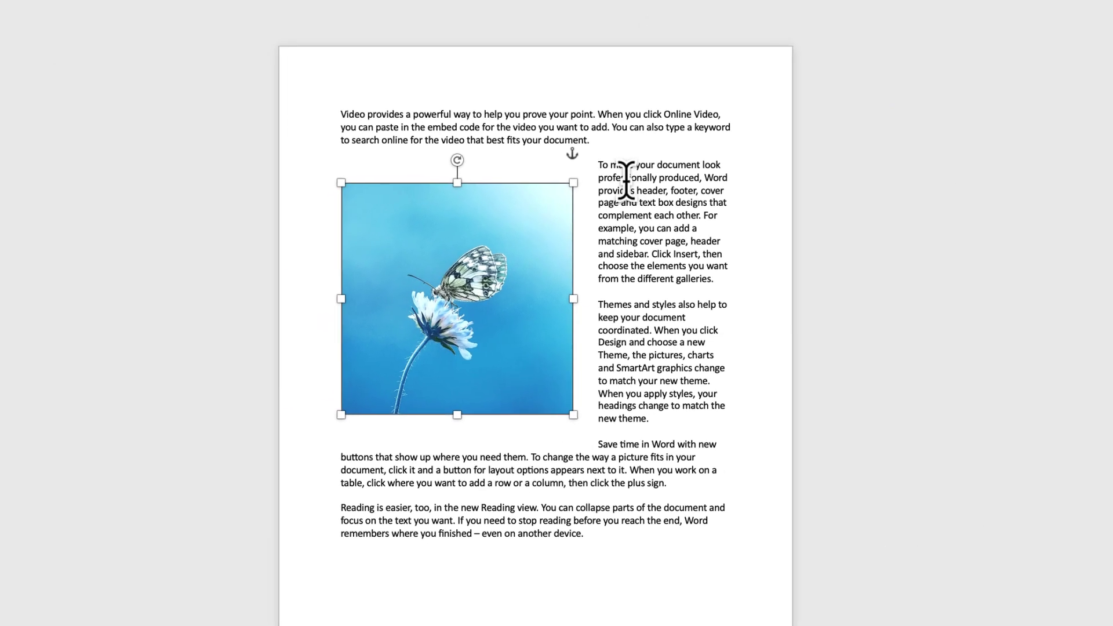
left_click(626, 180)
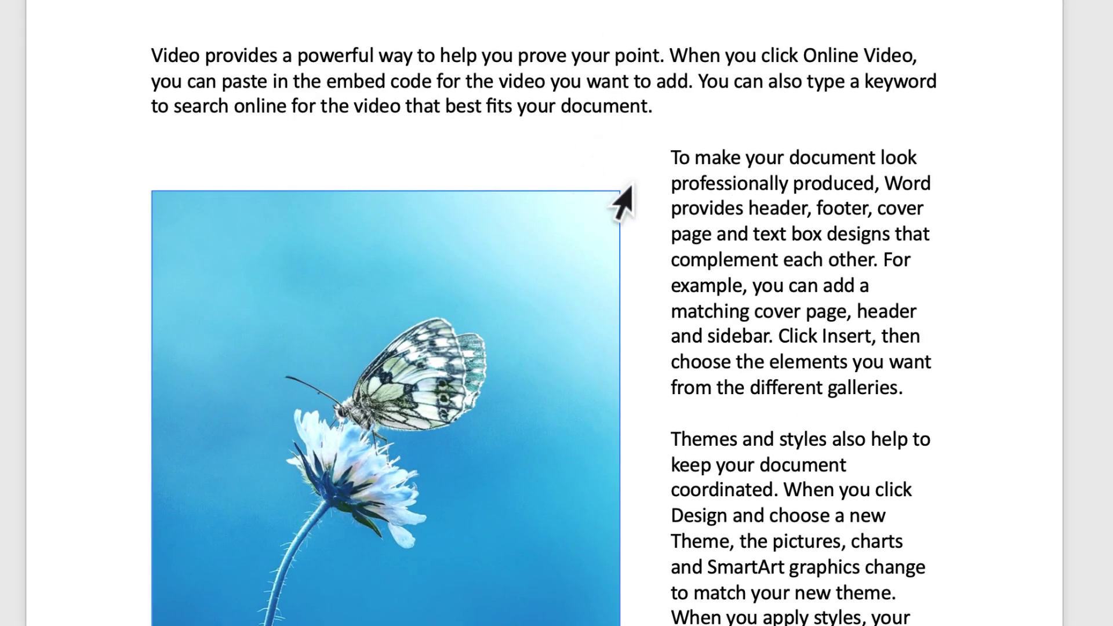
Set the weight of the butterfly picture's border to 6 pt.
left_click(504, 264)
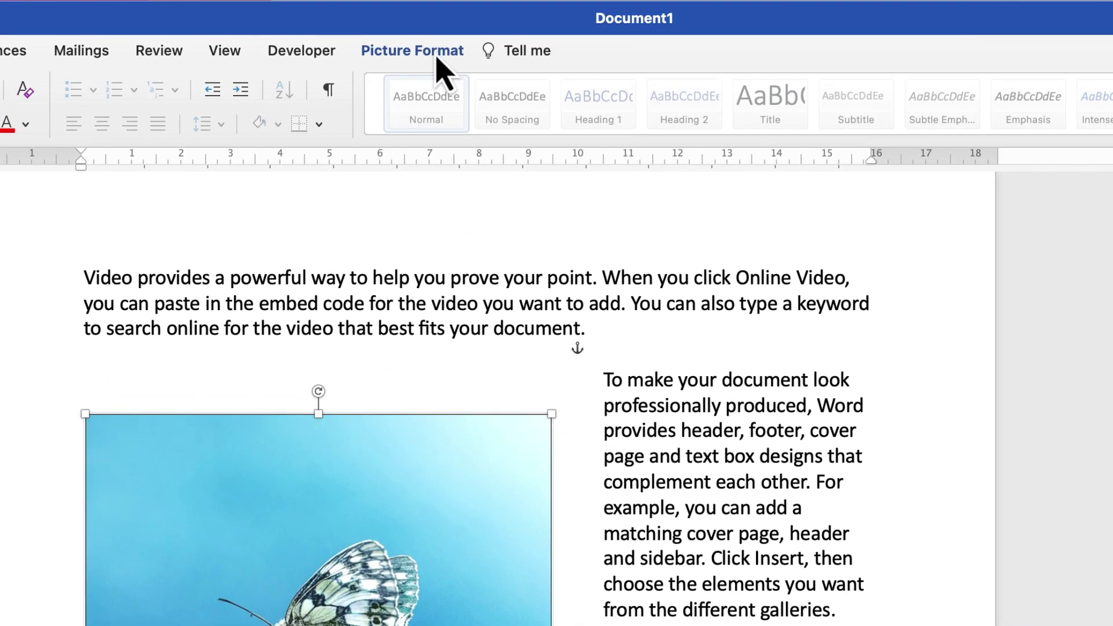
left_click(438, 55)
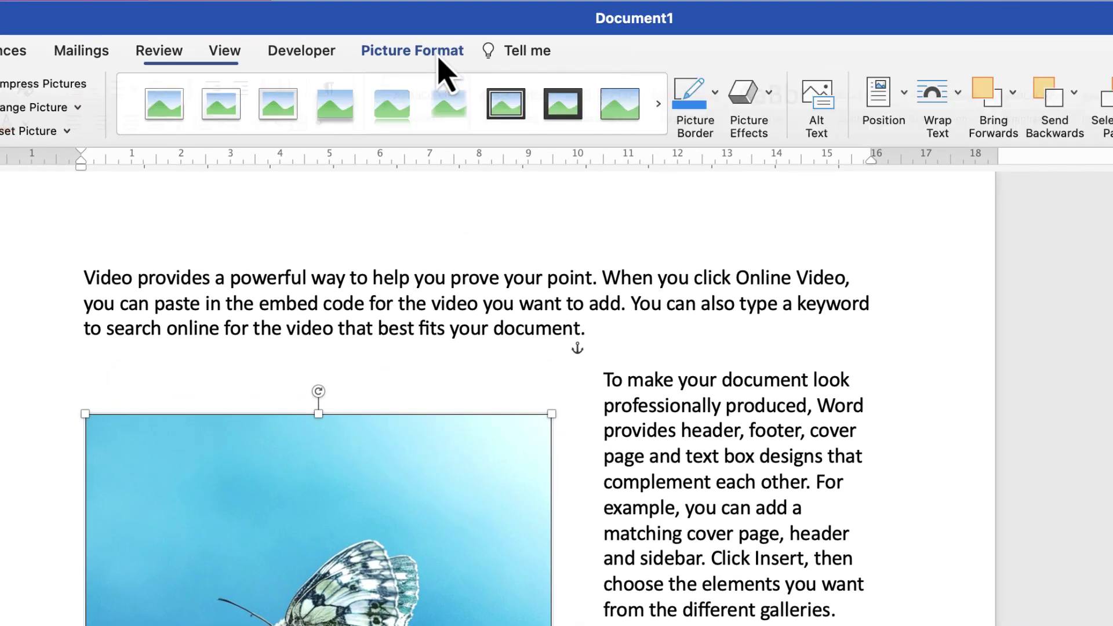
left_click(719, 95)
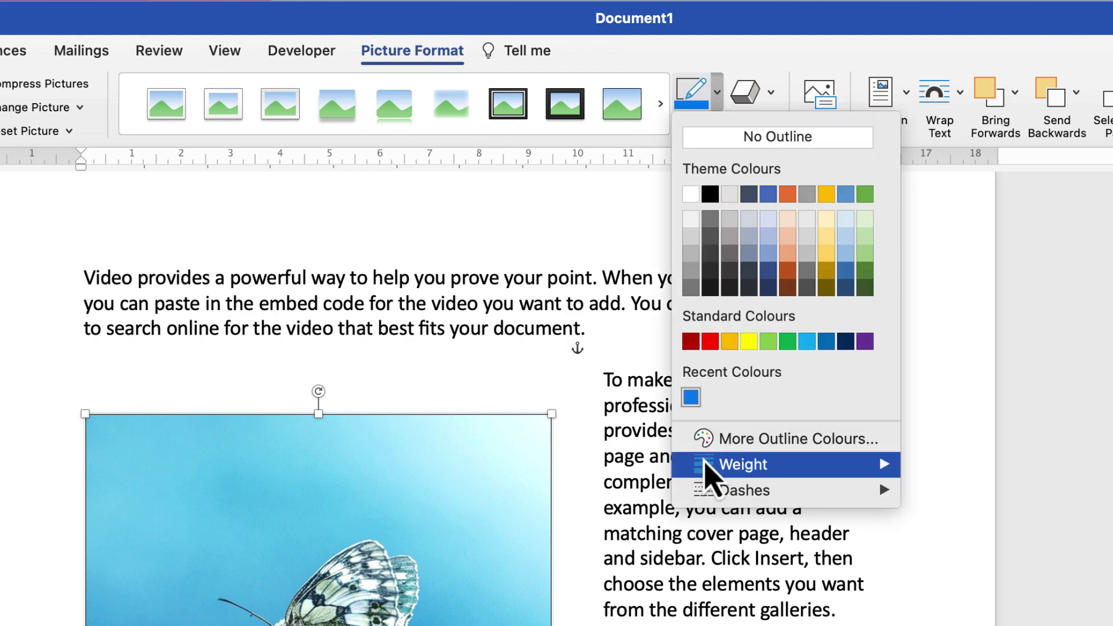
mouse_move(693, 471)
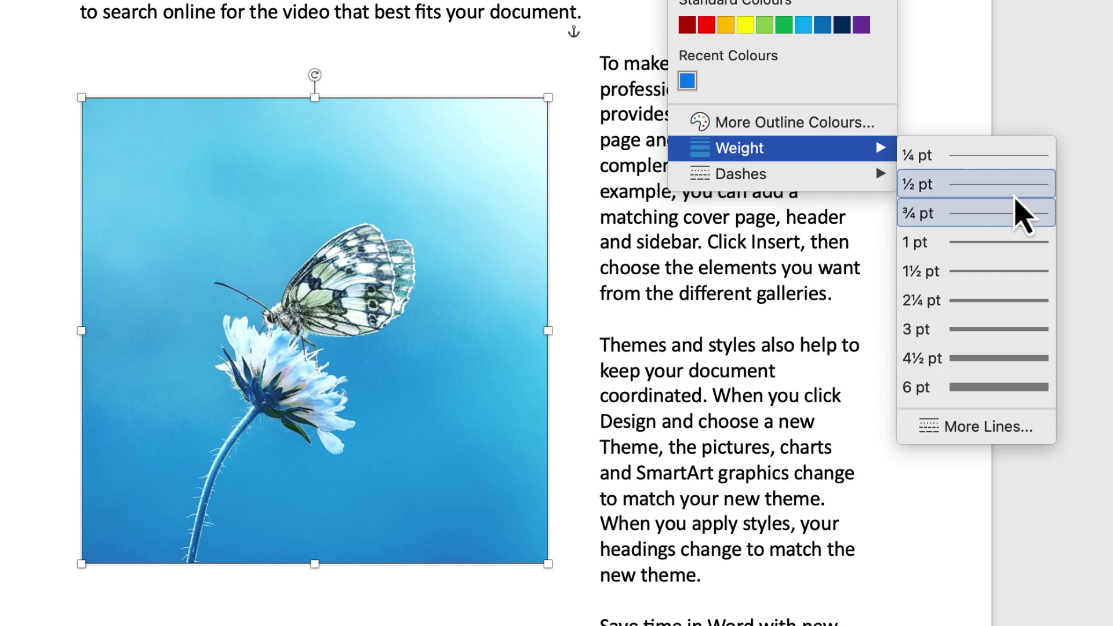
left_click(966, 387)
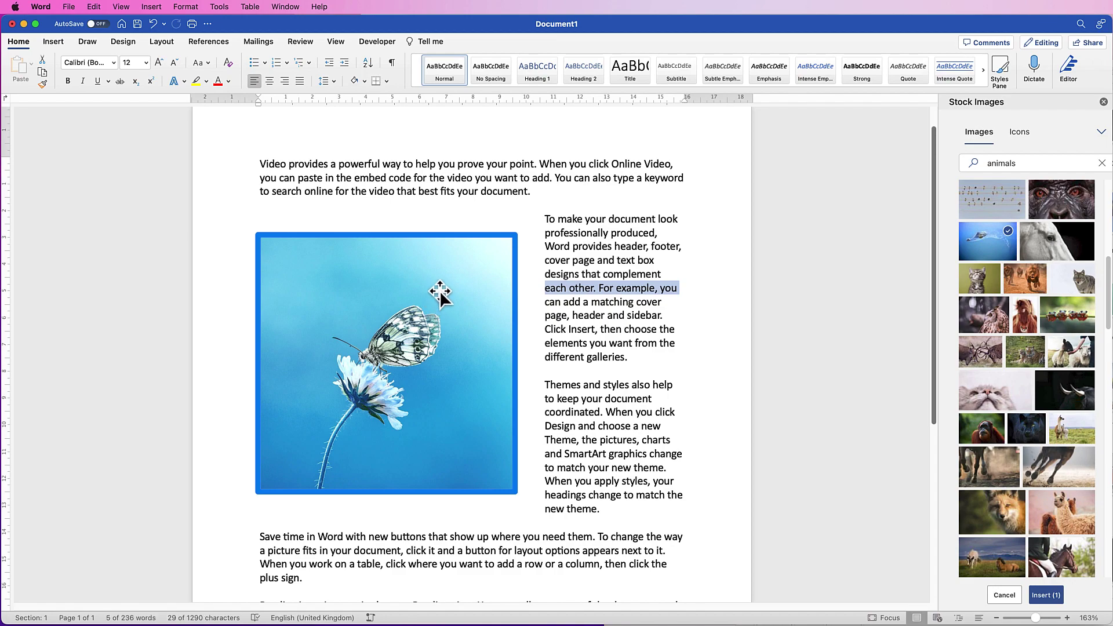
Open the butterfly picture's line formatting options and change its border from a solid to a gradient line.
double_click(441, 293)
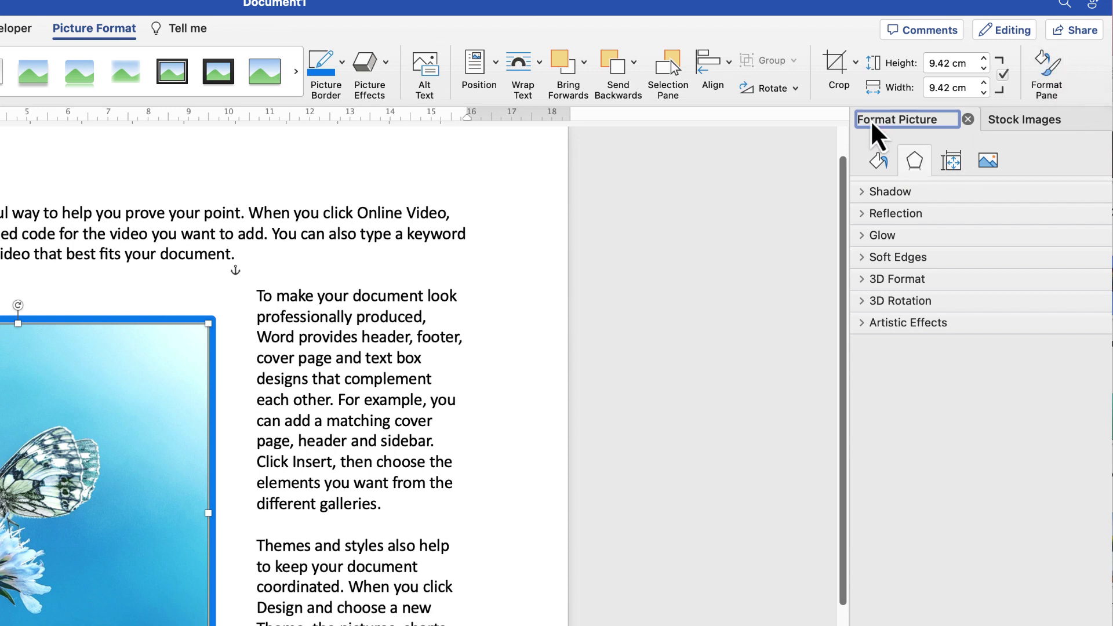
left_click(877, 160)
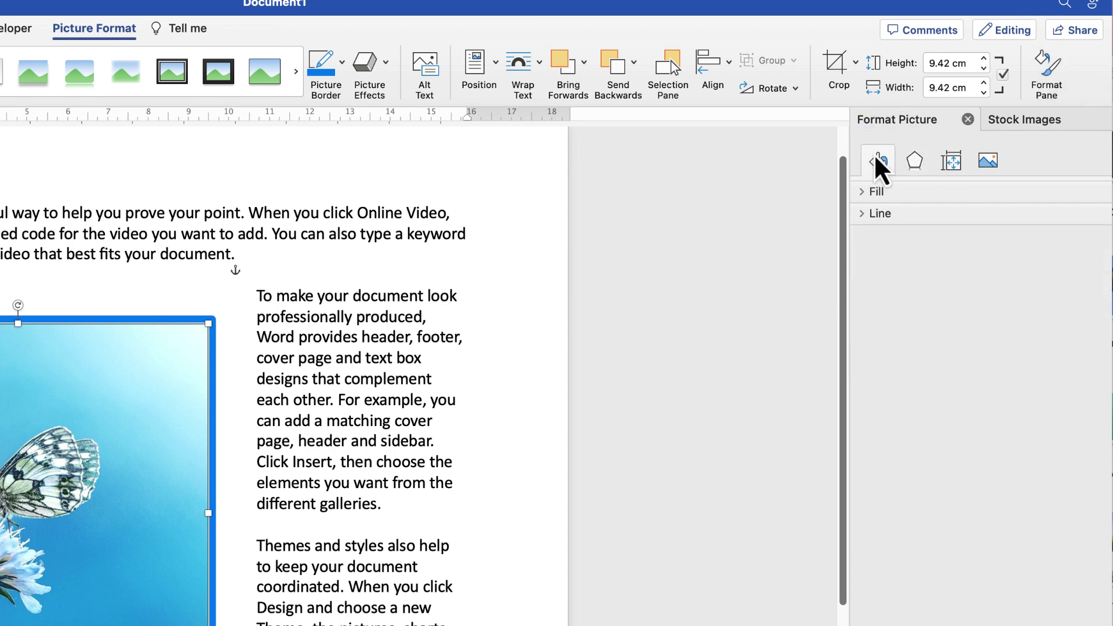
left_click(862, 214)
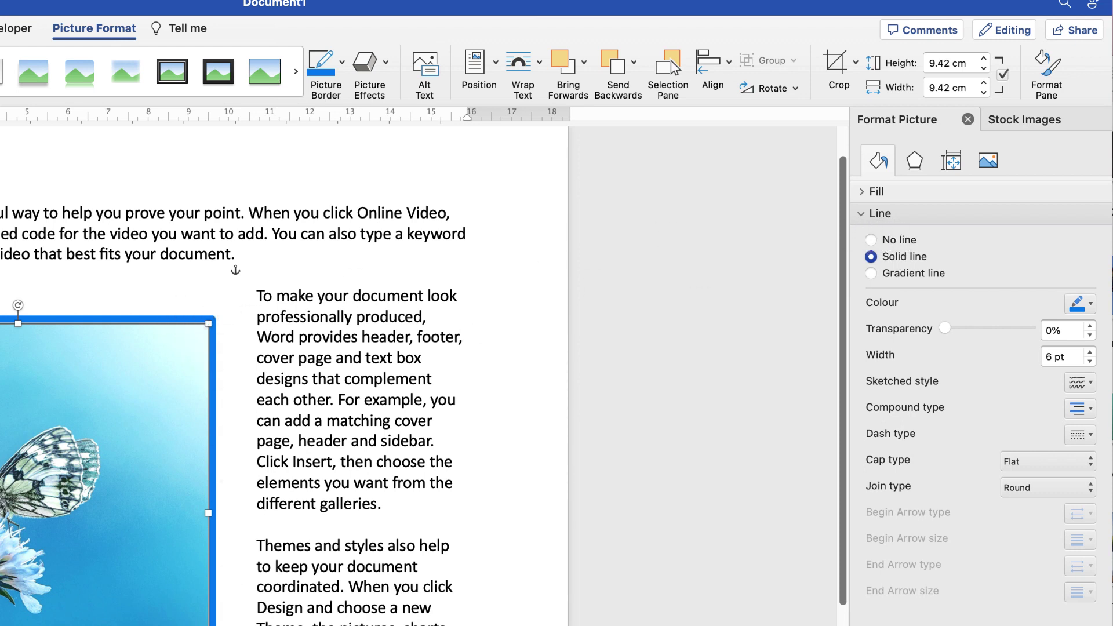
left_click(871, 273)
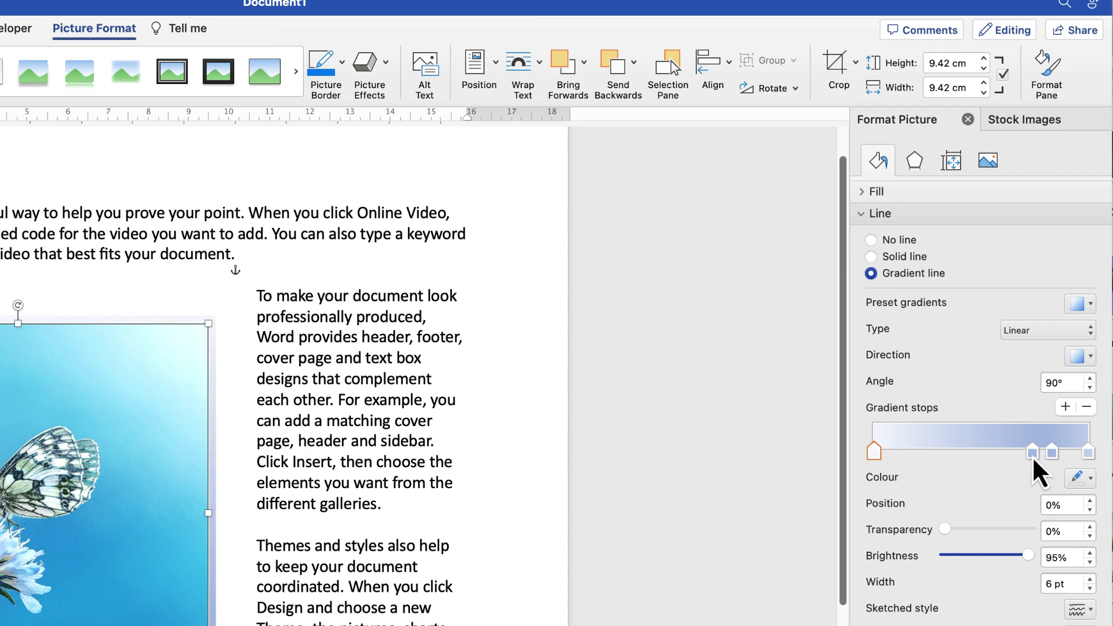
Try repositioning the two middle gradient stops of the border, and remove both to keep only the end stops.
left_click_drag(1031, 455, 961, 458)
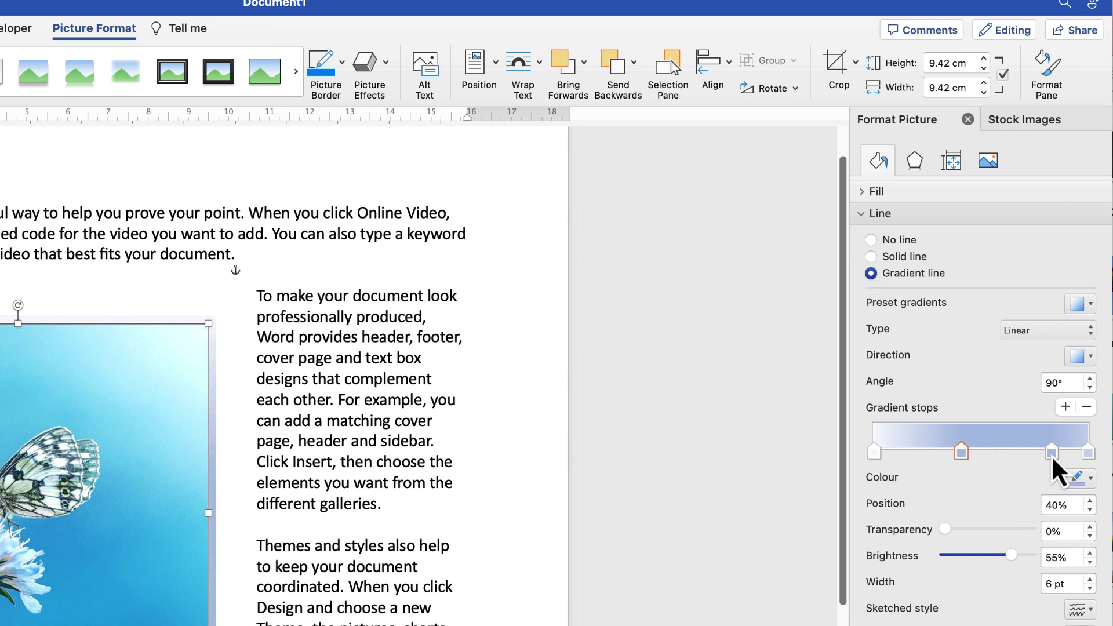
left_click_drag(1051, 454, 1020, 457)
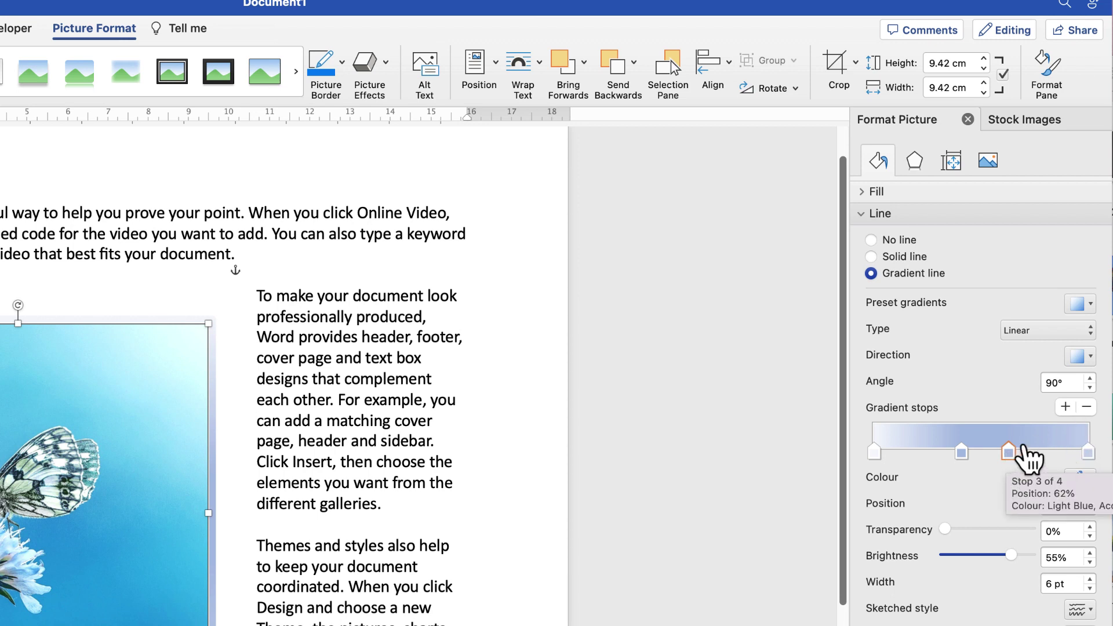
left_click(1084, 408)
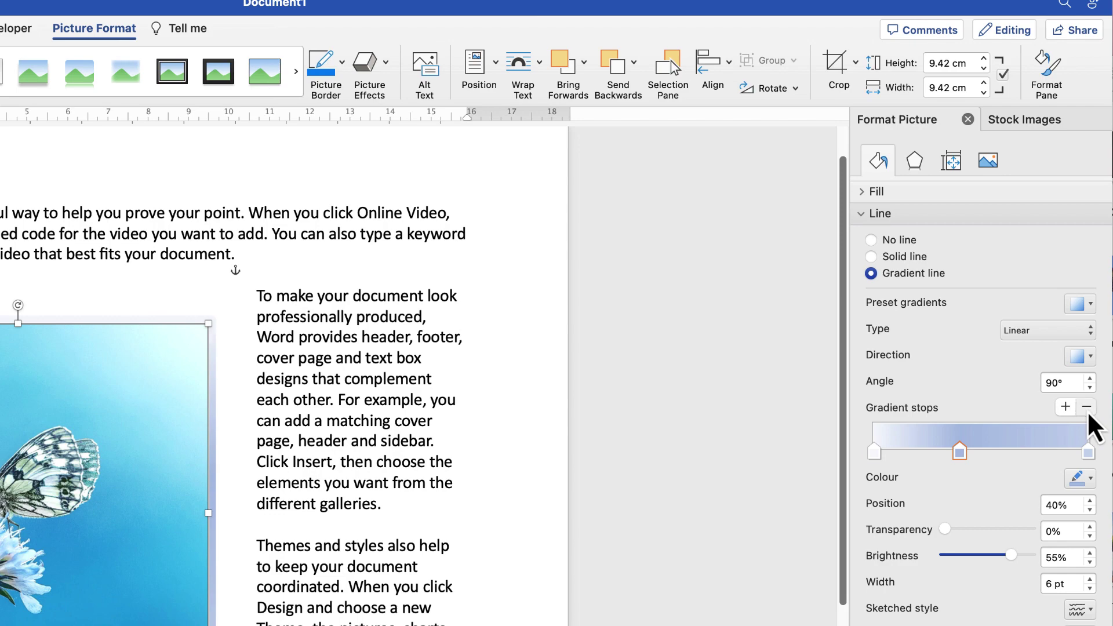
left_click(1086, 407)
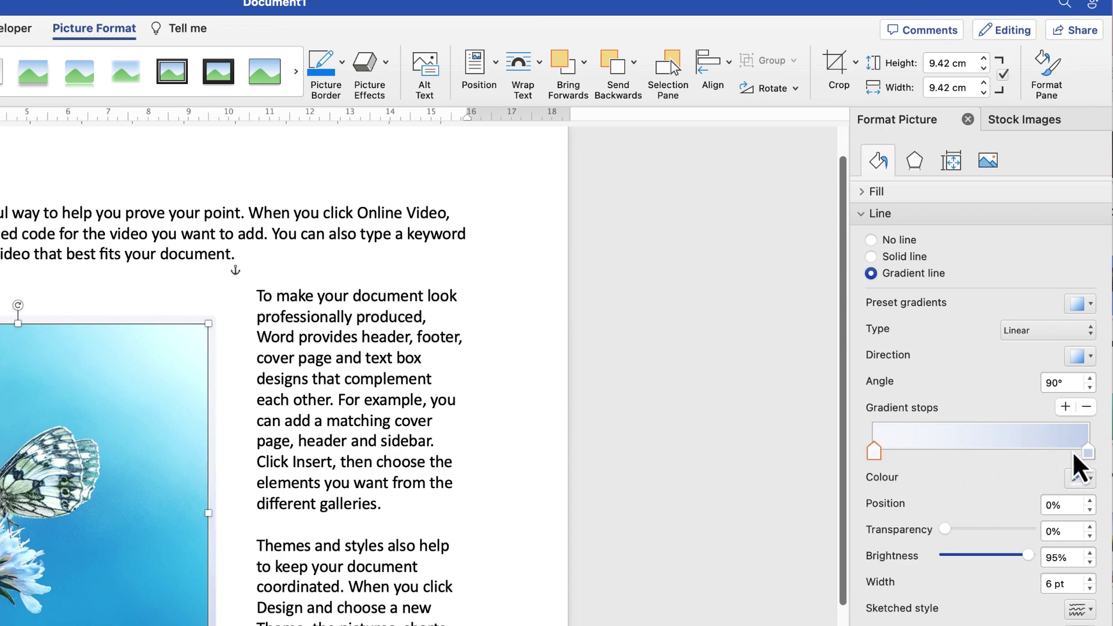
Colour the border gradient's first stop red and its last stop orange-yellow.
left_click(1092, 481)
left_click(1084, 625)
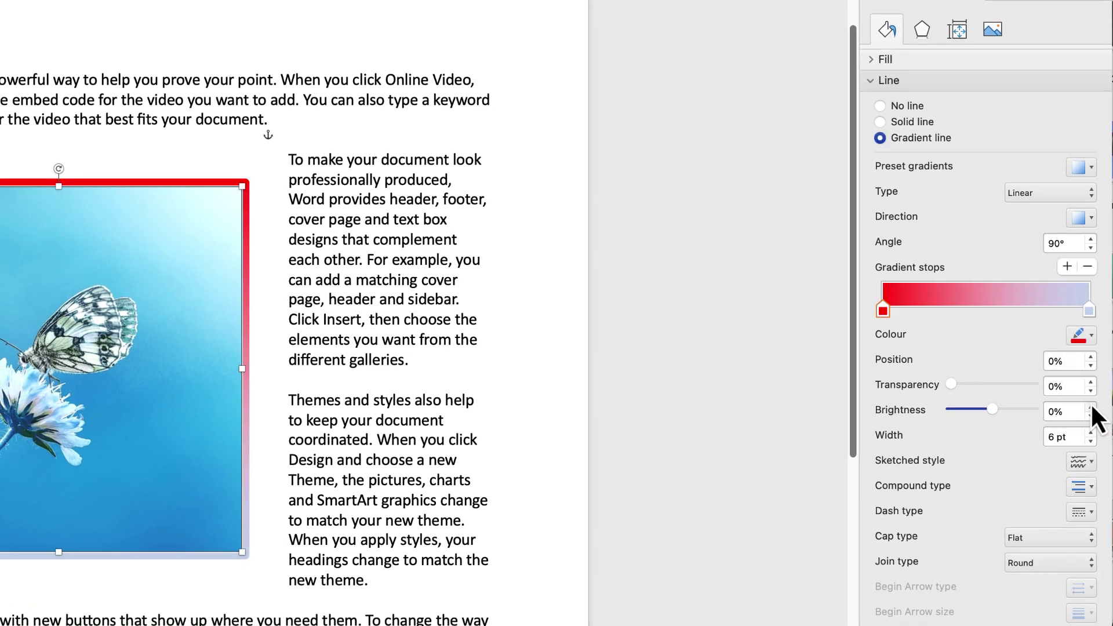
left_click(1088, 311)
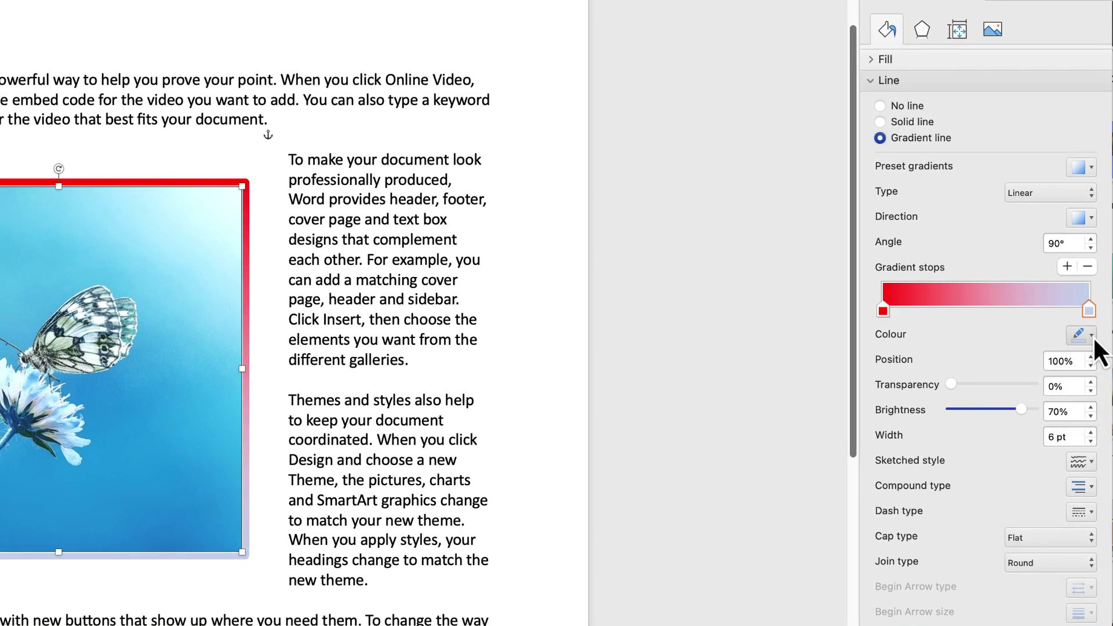
left_click(1092, 336)
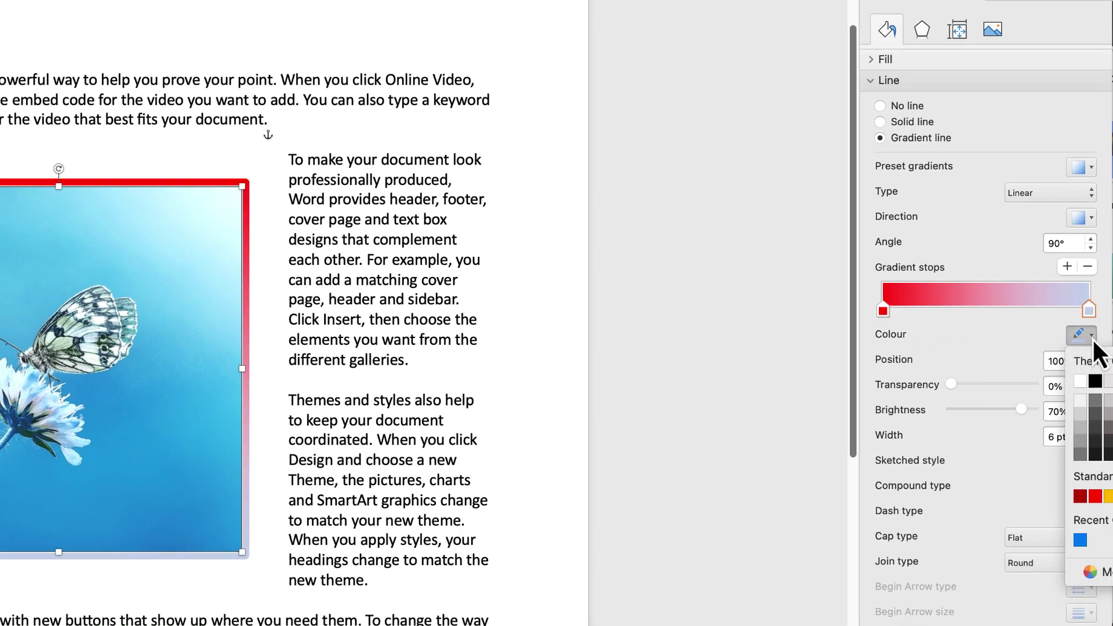
left_click(1108, 497)
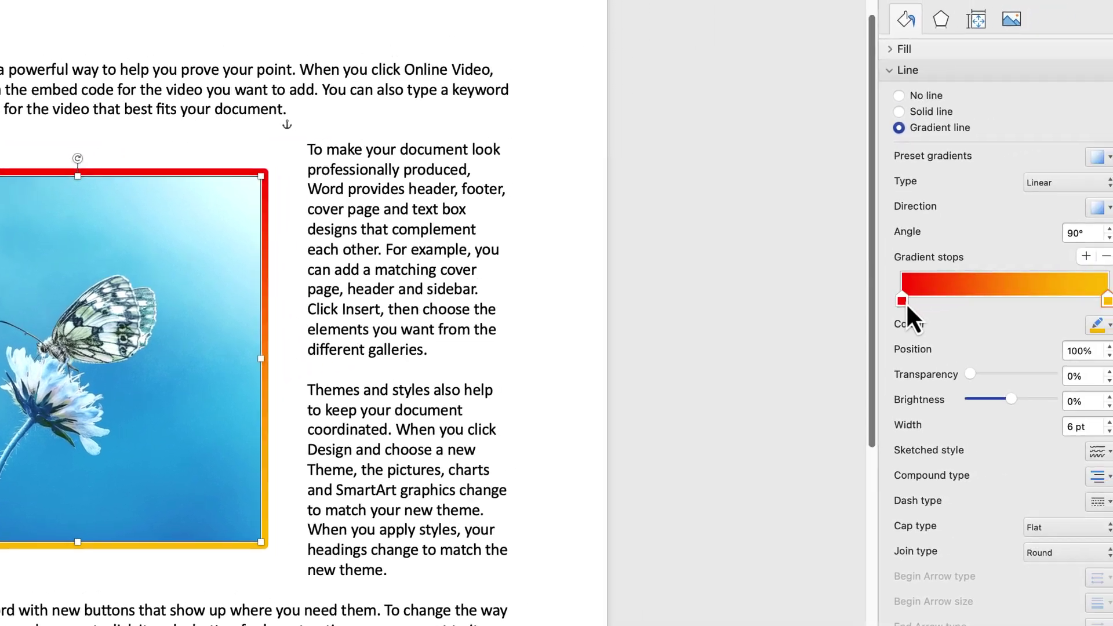
Try shifting the red gradient stop to 64%, and return the two stops to the ends of the gradient.
left_click(895, 302)
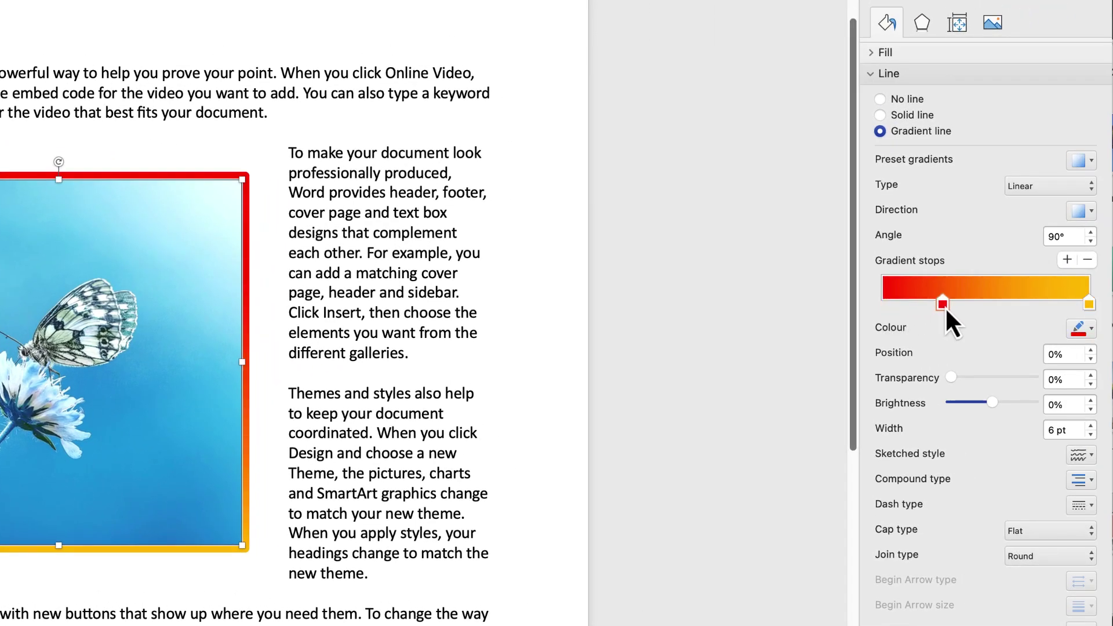
left_click_drag(945, 311, 984, 313)
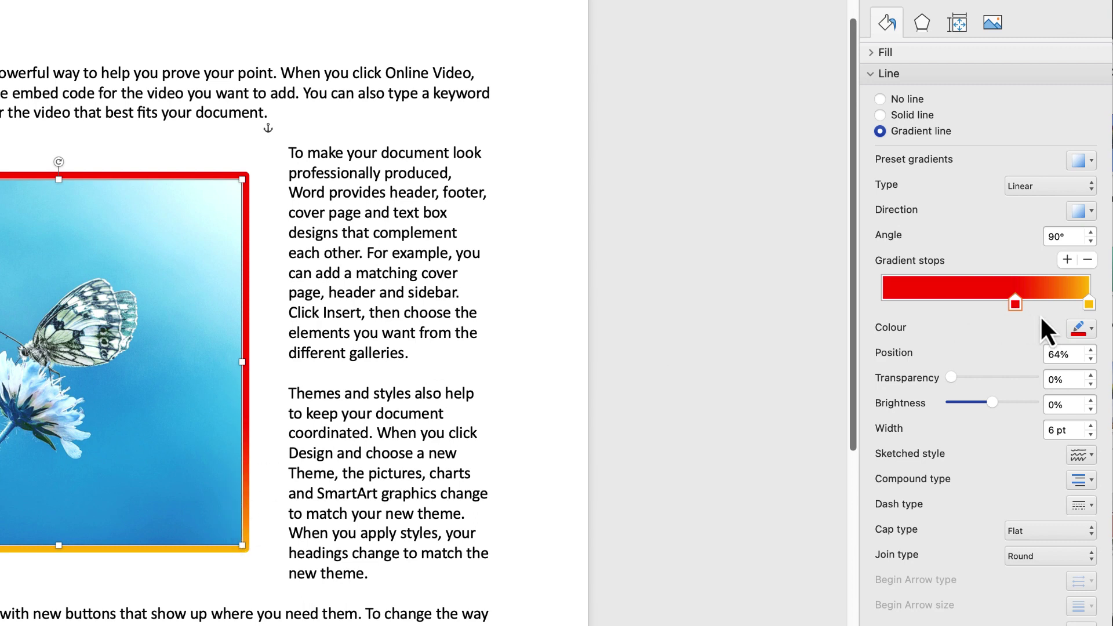
left_click_drag(1015, 311, 860, 308)
mouse_move(1082, 307)
left_mouse_down()
mouse_move(977, 309)
mouse_move(954, 325)
mouse_move(1012, 304)
mouse_move(1089, 305)
left_mouse_up()
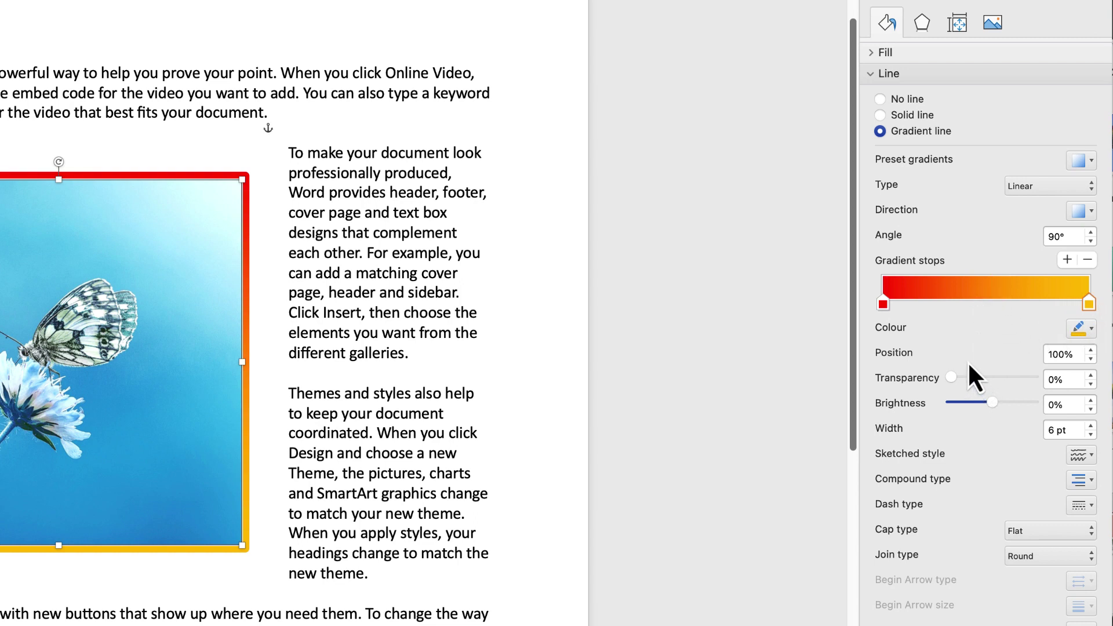
Try the gentler sketched styles on the picture border, and settle on the waviest one with a double-line compound type.
left_click(1091, 456)
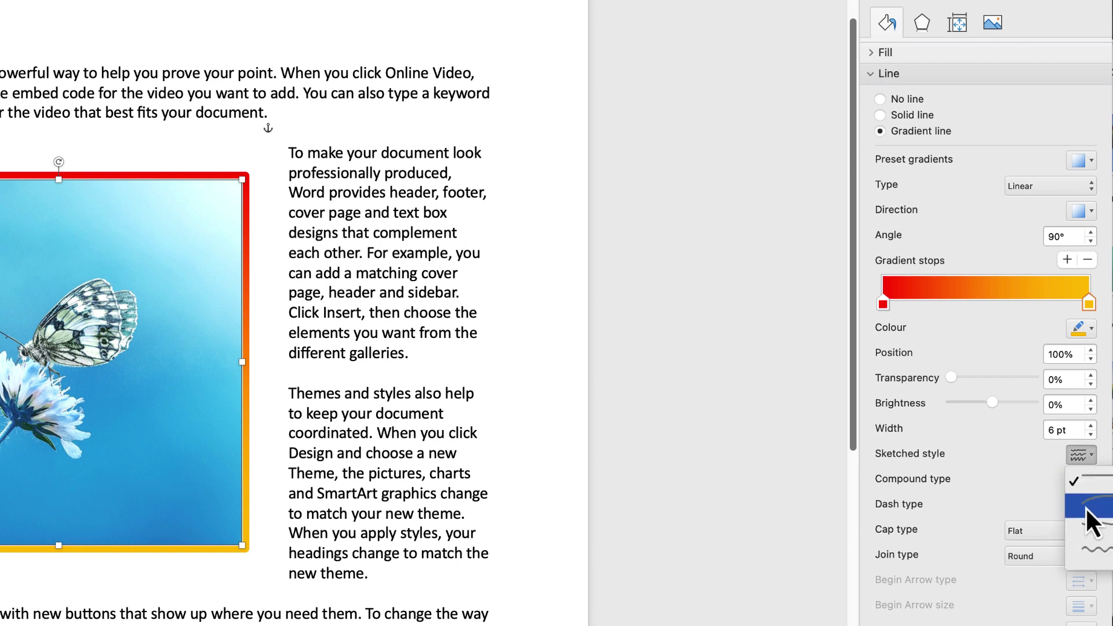
left_click(1085, 507)
left_click(1090, 454)
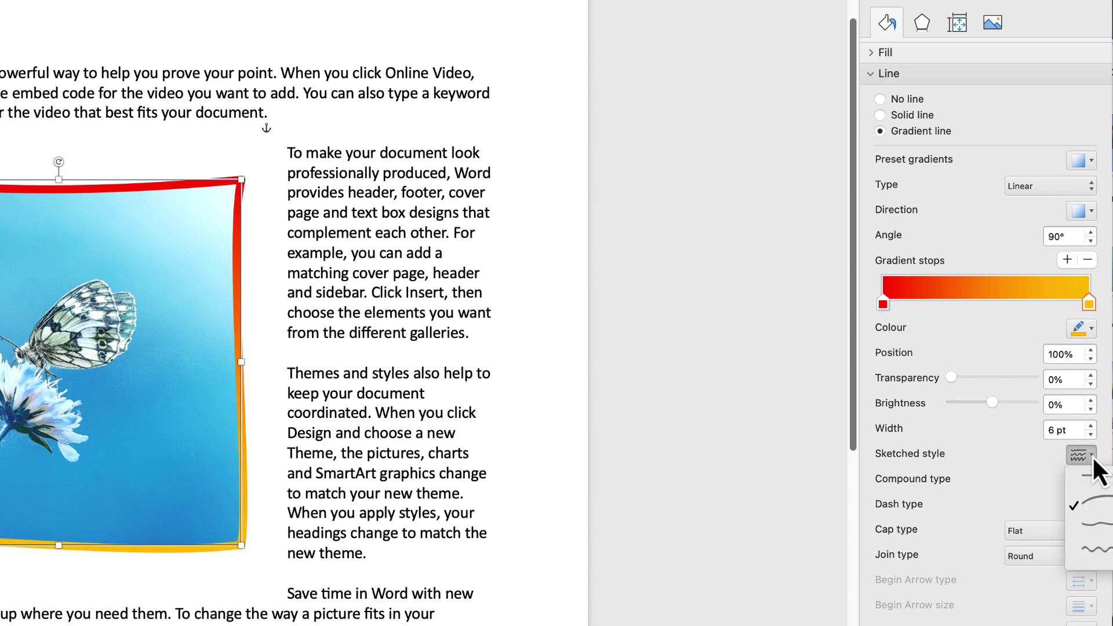
left_click(1088, 530)
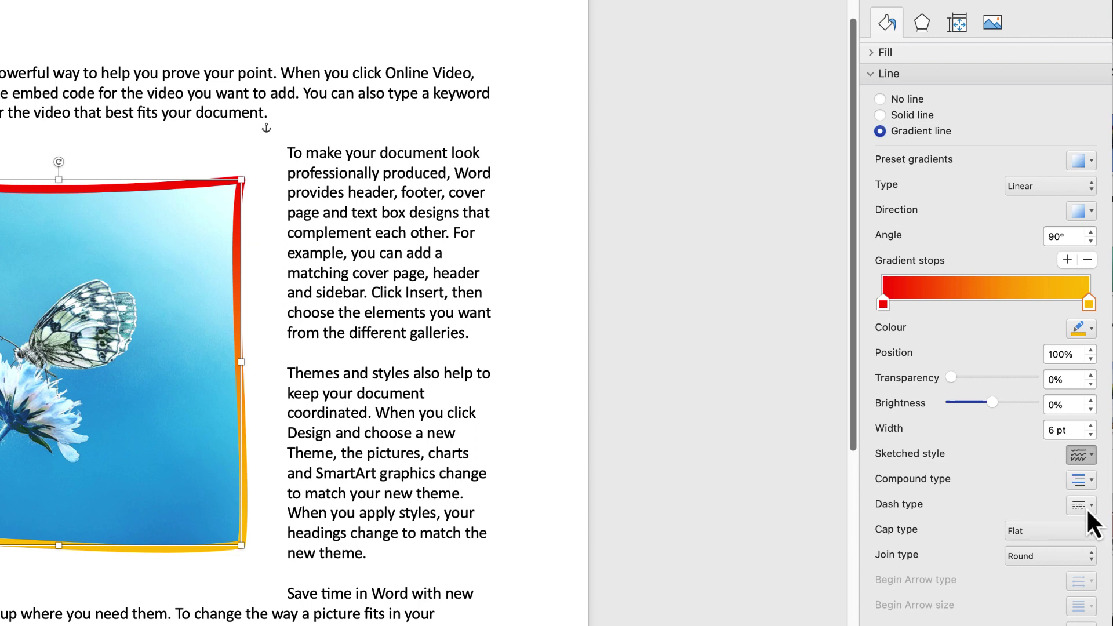
left_click(1092, 455)
left_click(1092, 565)
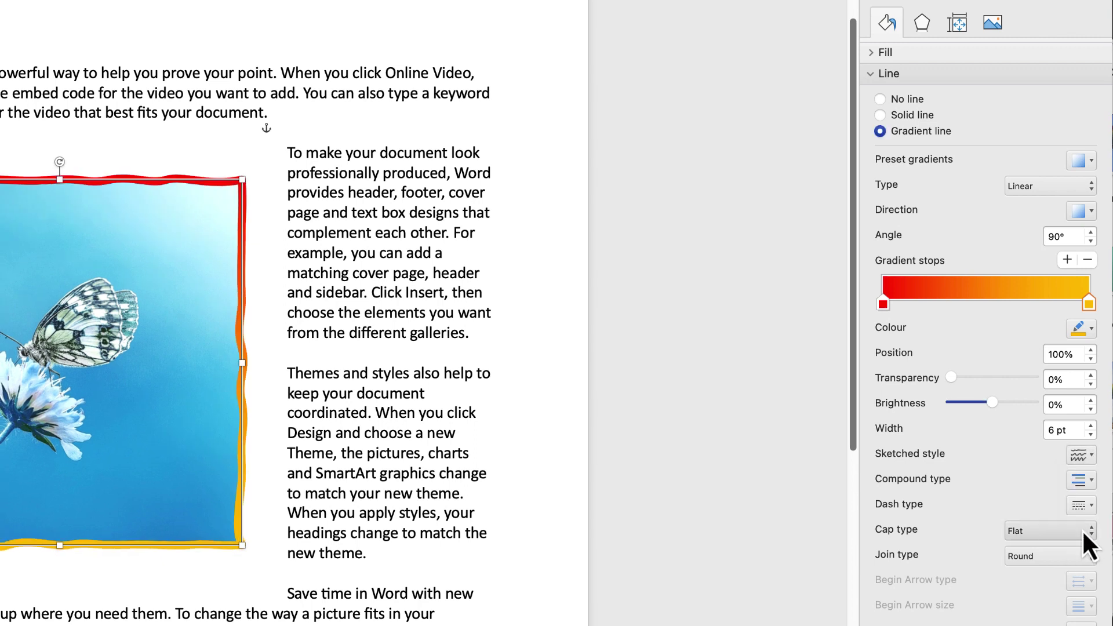
left_click(1092, 482)
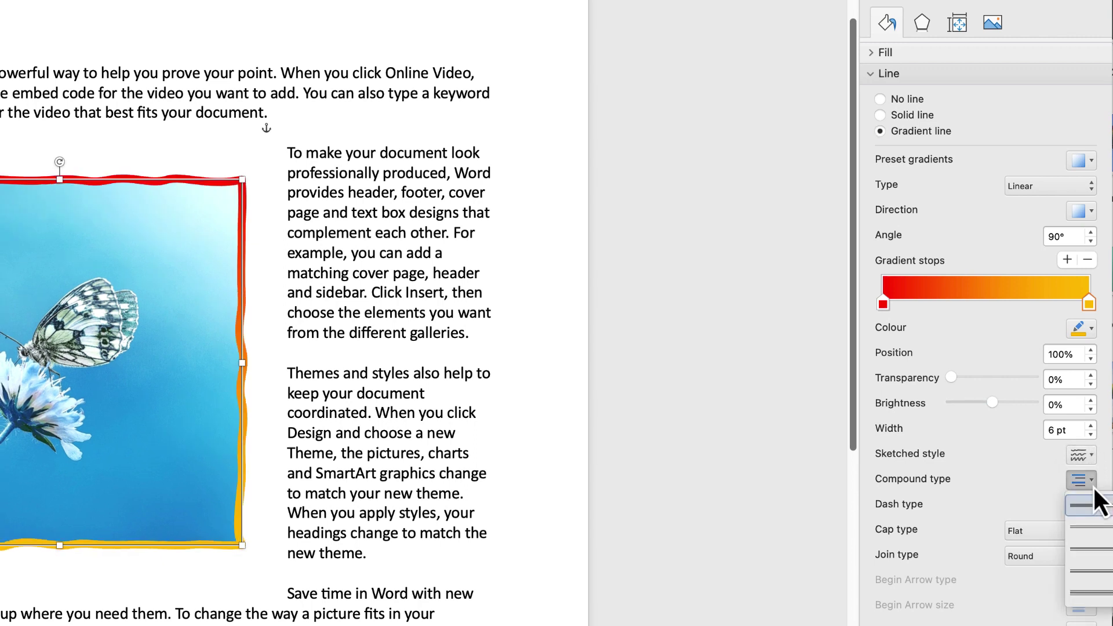
left_click(1081, 531)
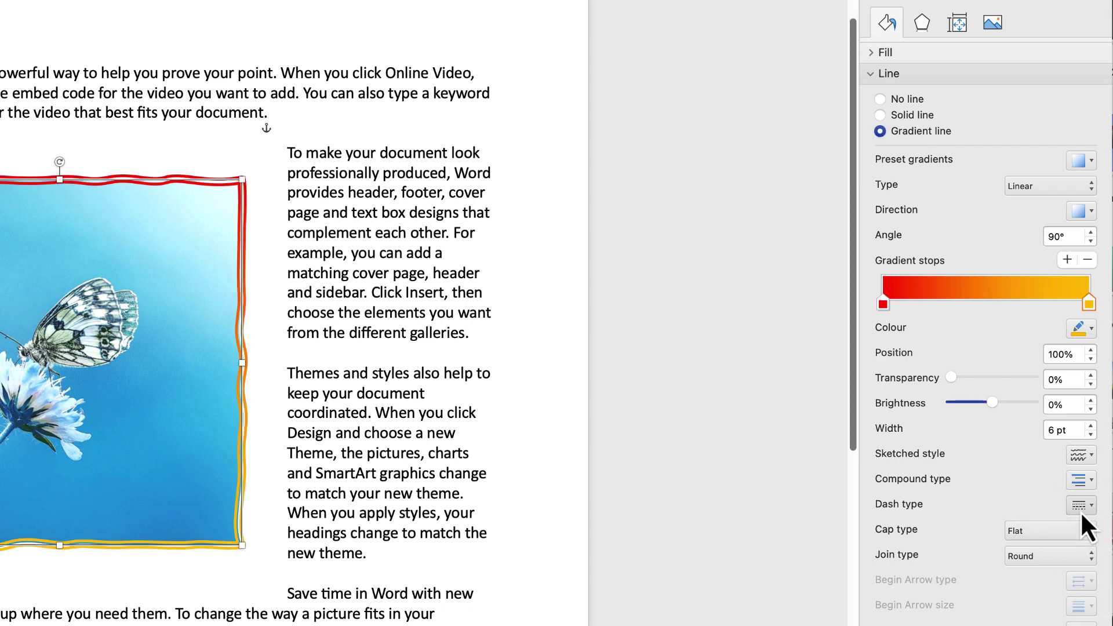
Check the border with the picture deselected, and remove the border line from the butterfly picture.
left_click(547, 330)
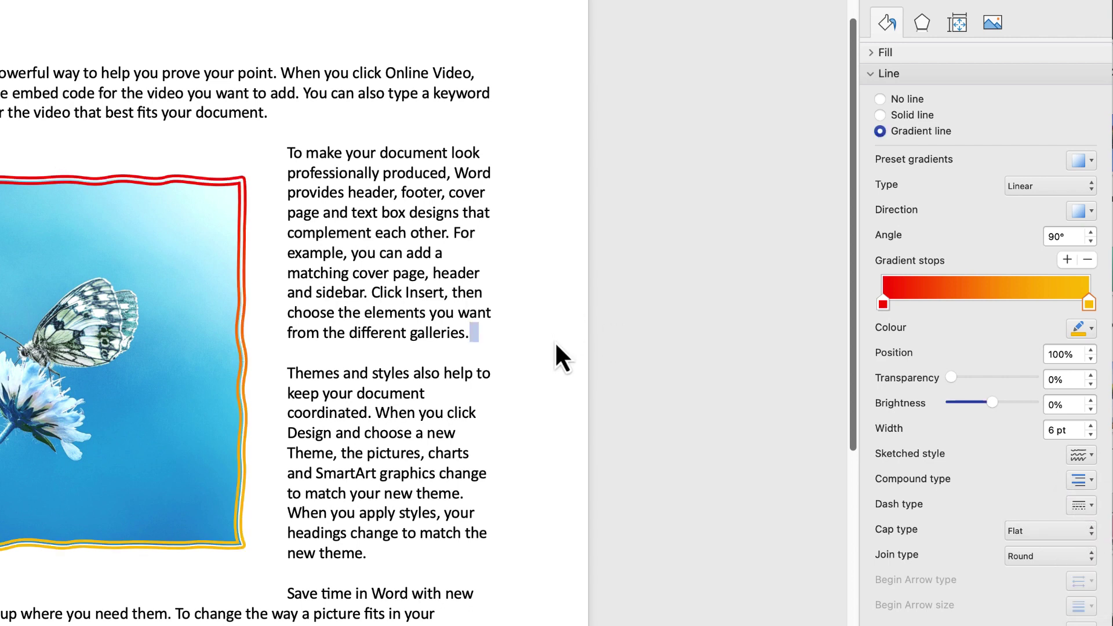
left_click(247, 376)
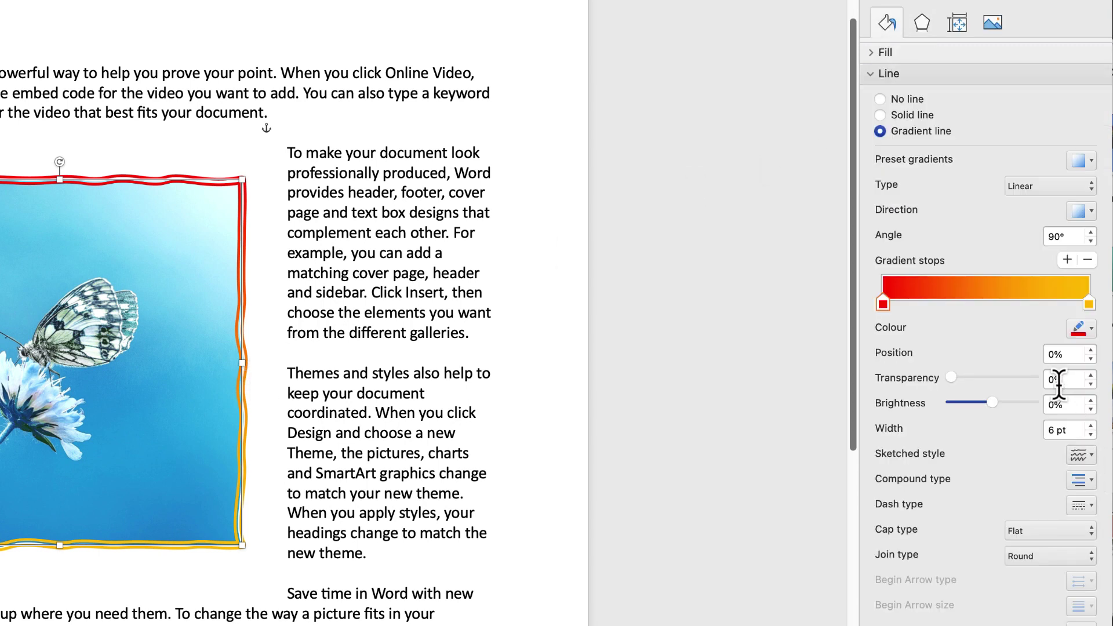
left_click(879, 99)
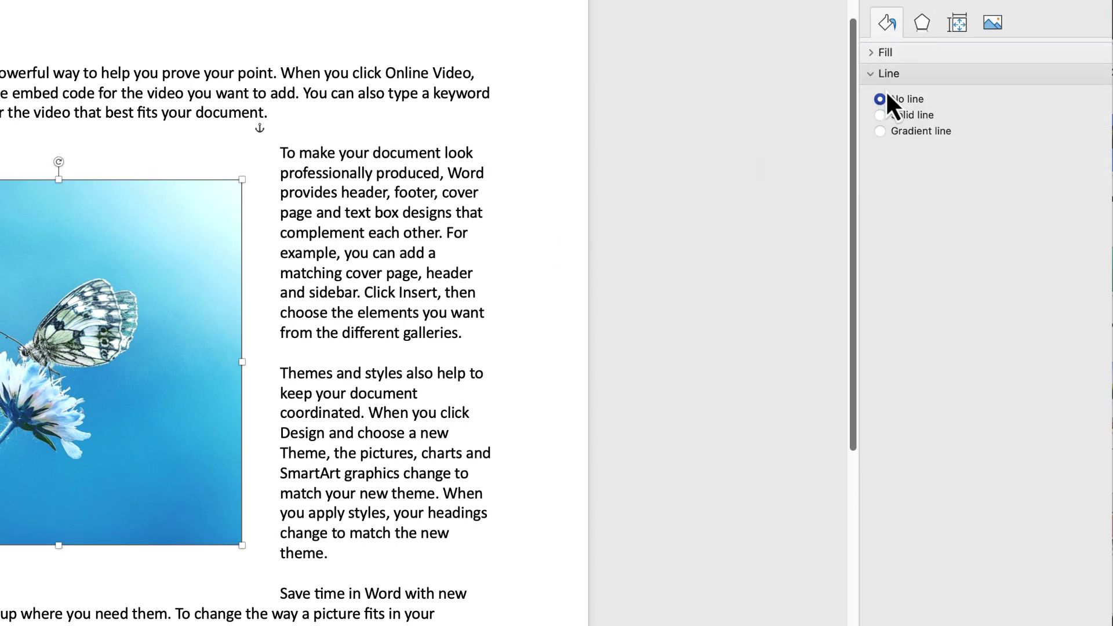
Apply the first outer shadow preset to the butterfly picture.
left_click(923, 24)
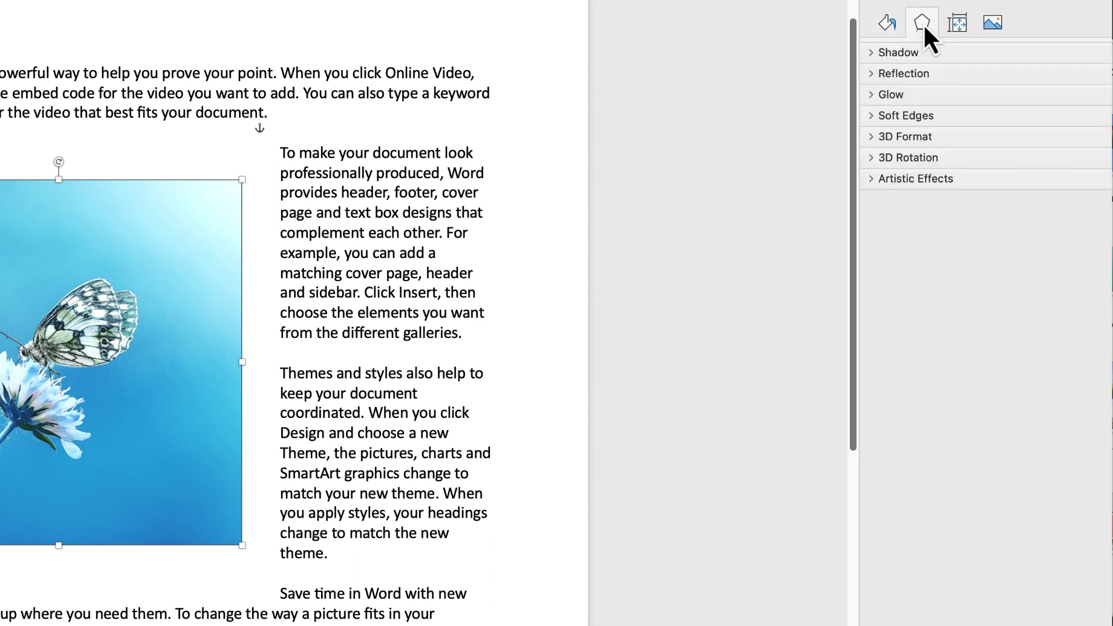
left_click(875, 58)
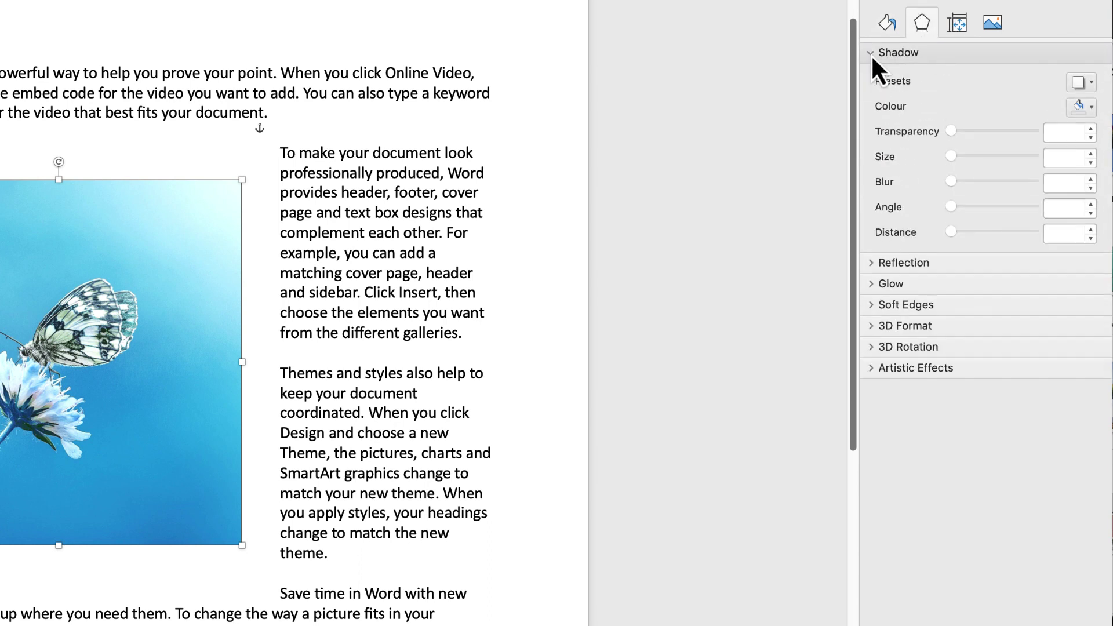
left_click(1090, 85)
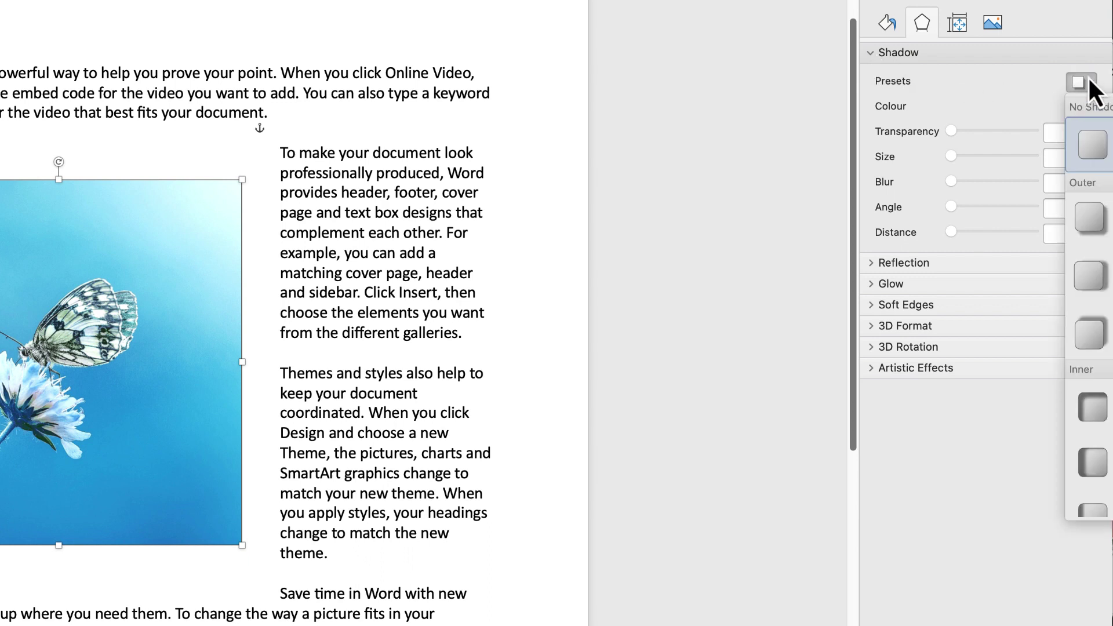
left_click(1085, 228)
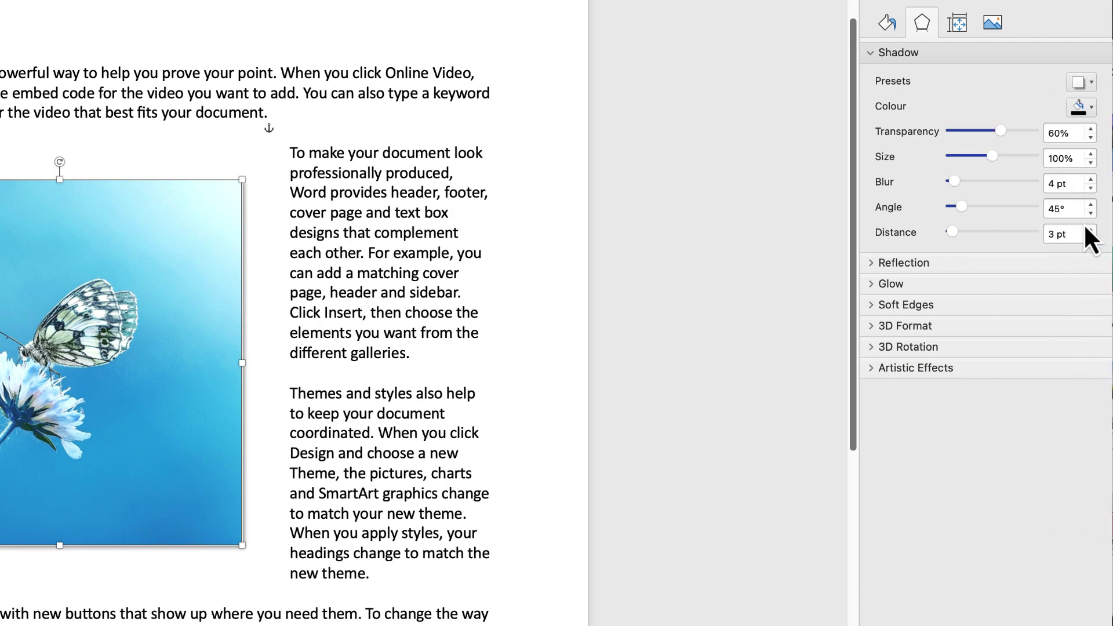
Set the picture shadow's size to 101%, blur to 12 pt and distance to 1 pt, and open the reflection settings.
left_click(268, 224)
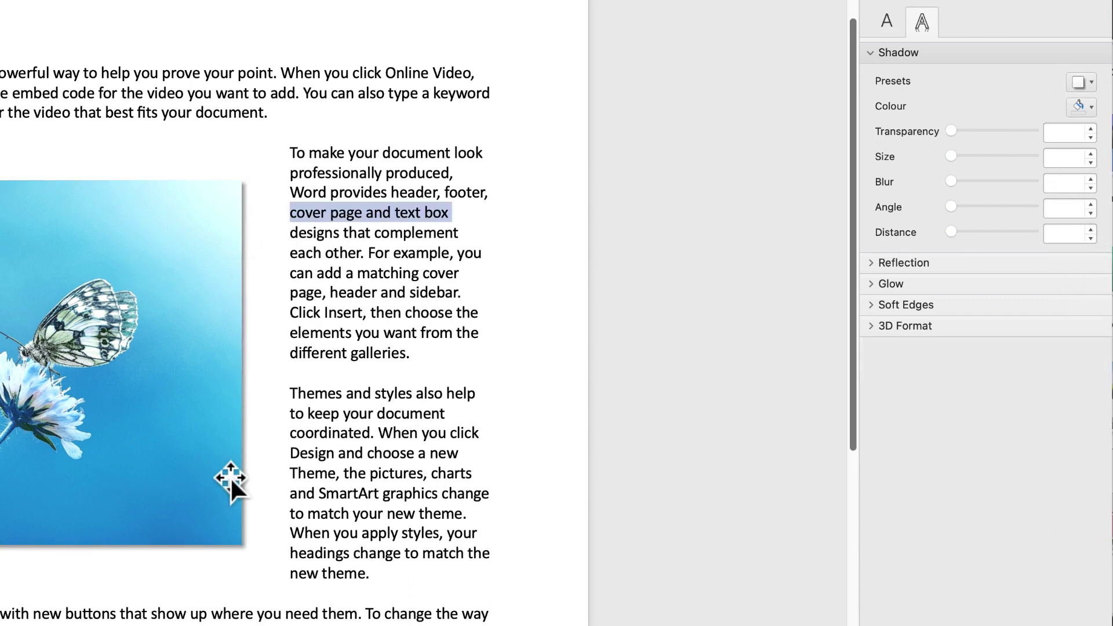
left_click(219, 391)
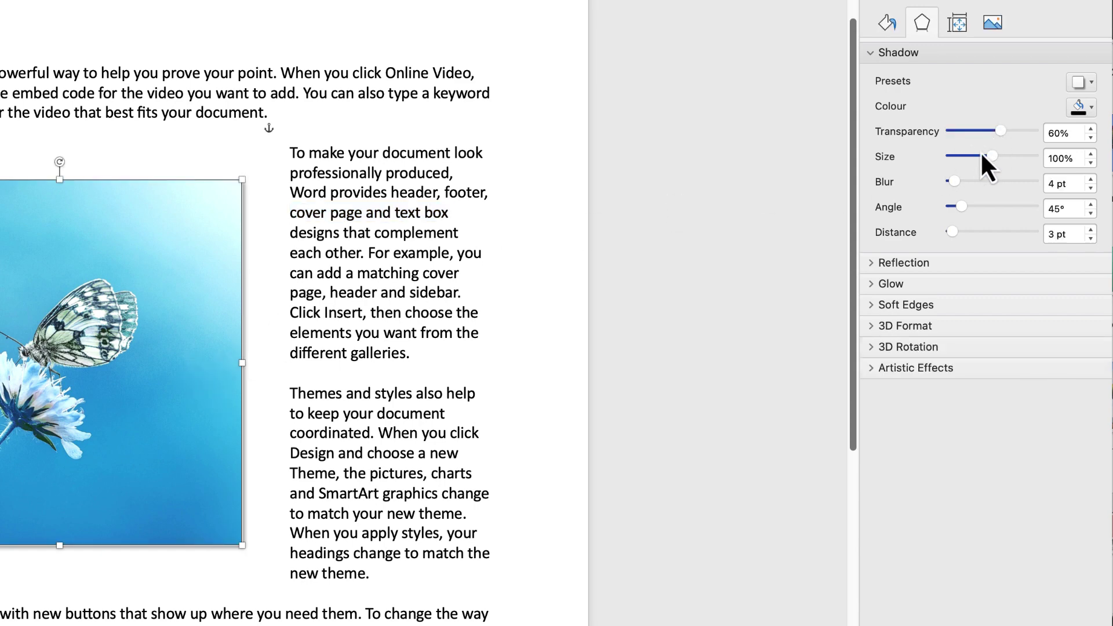
left_click_drag(988, 155, 935, 242)
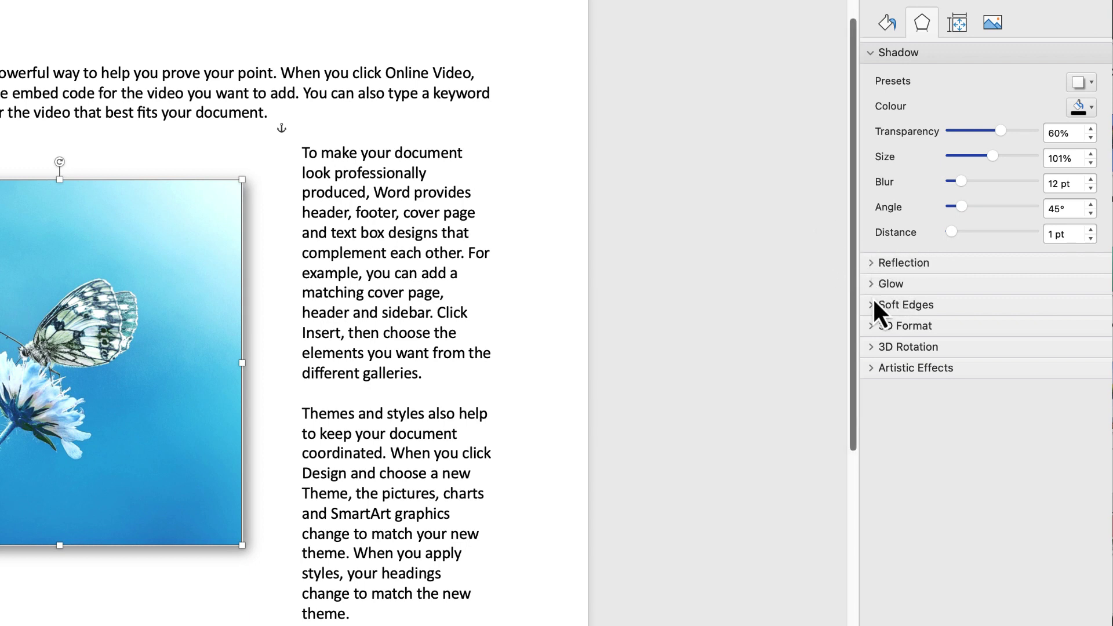
left_click(871, 264)
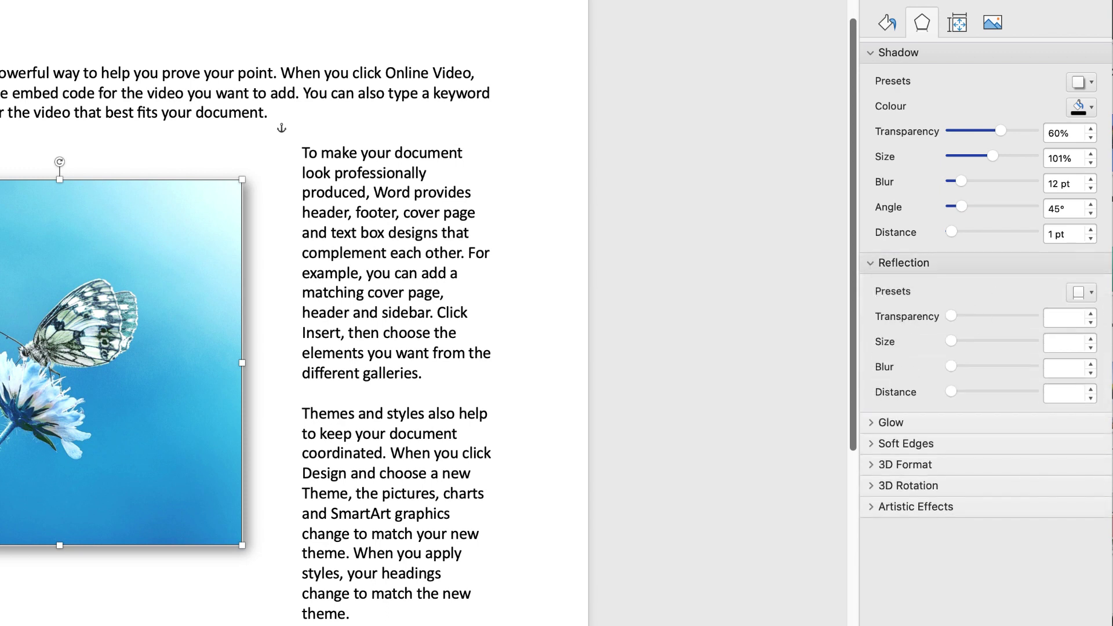
Set the picture's colour saturation to 106% and its colour temperature to 4,850.
left_click(992, 23)
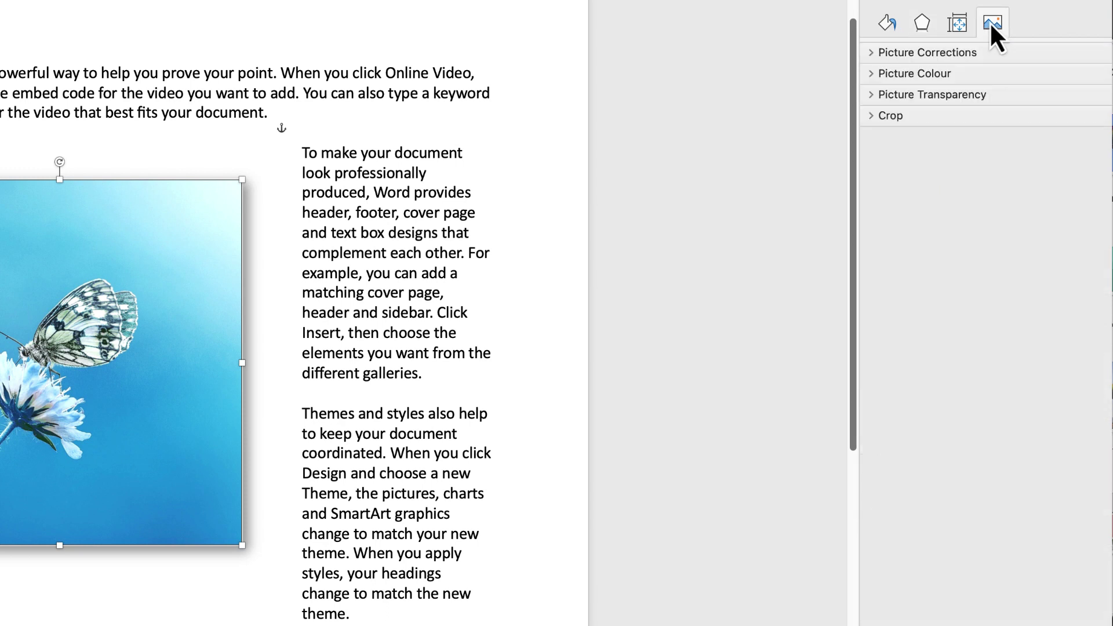
left_click(870, 53)
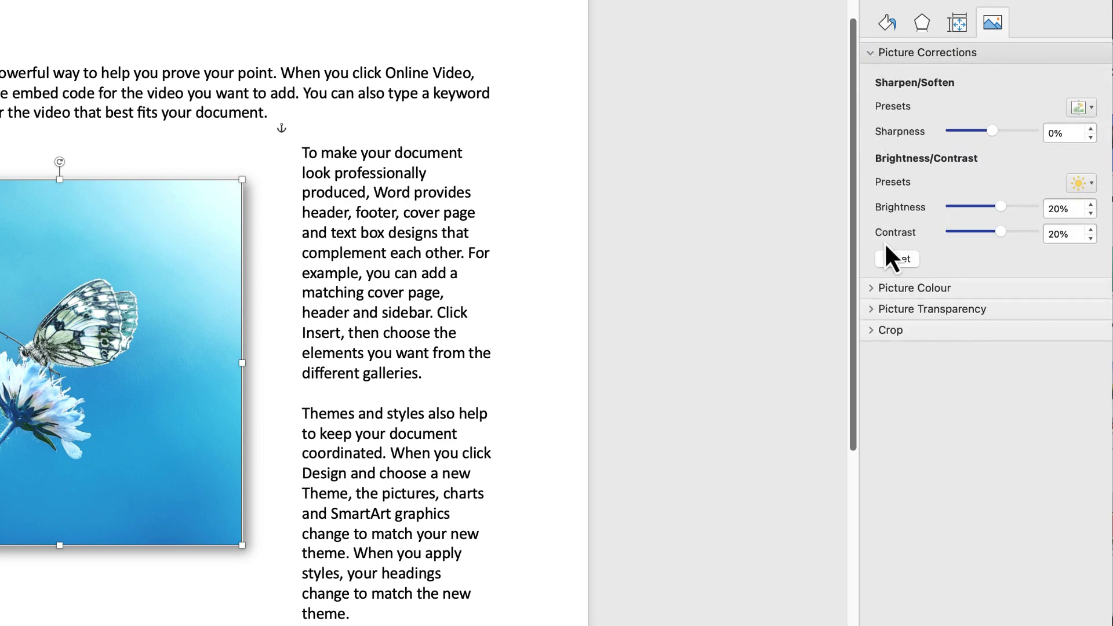
left_click(872, 291)
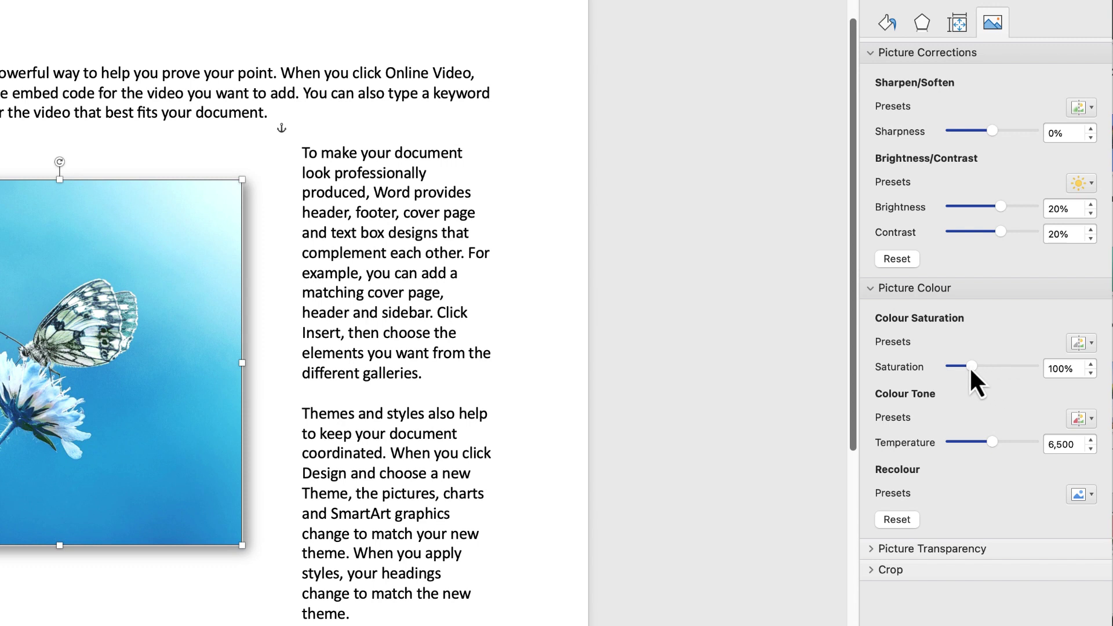
mouse_move(971, 367)
left_mouse_down()
mouse_move(1006, 367)
mouse_move(974, 366)
left_mouse_up()
mouse_move(993, 440)
left_mouse_down()
mouse_move(1017, 438)
mouse_move(962, 438)
mouse_move(1020, 435)
mouse_move(963, 439)
mouse_move(1012, 437)
mouse_move(972, 440)
mouse_move(982, 449)
left_mouse_up()
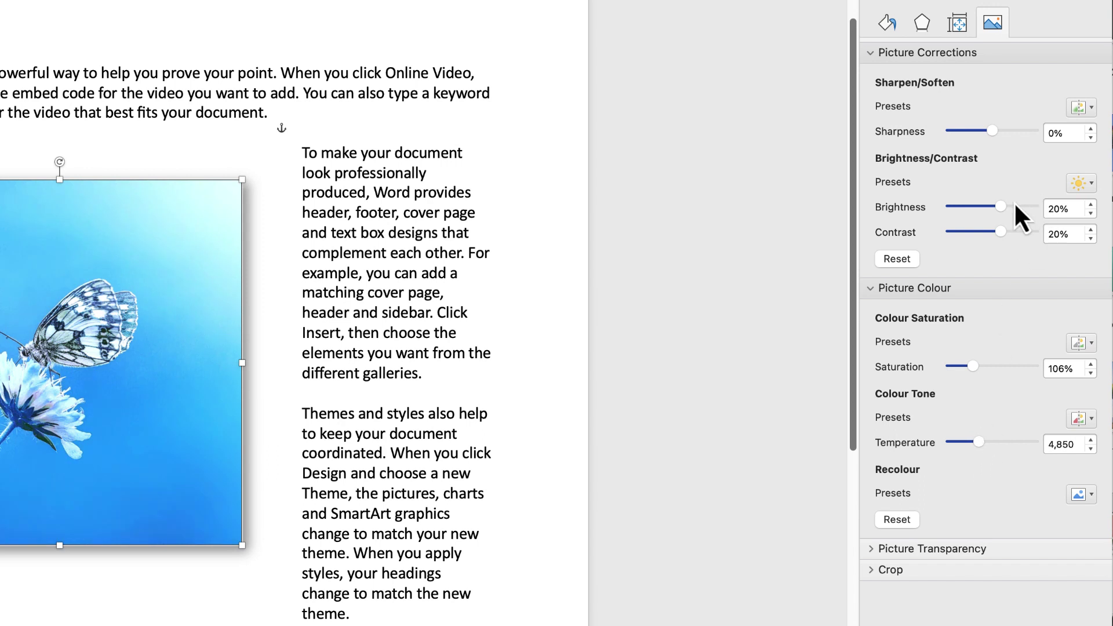
Lower the picture's brightness to 3% and raise its sharpness to 33%.
mouse_move(999, 207)
left_mouse_down()
mouse_move(979, 209)
mouse_move(1008, 207)
mouse_move(992, 206)
left_mouse_up()
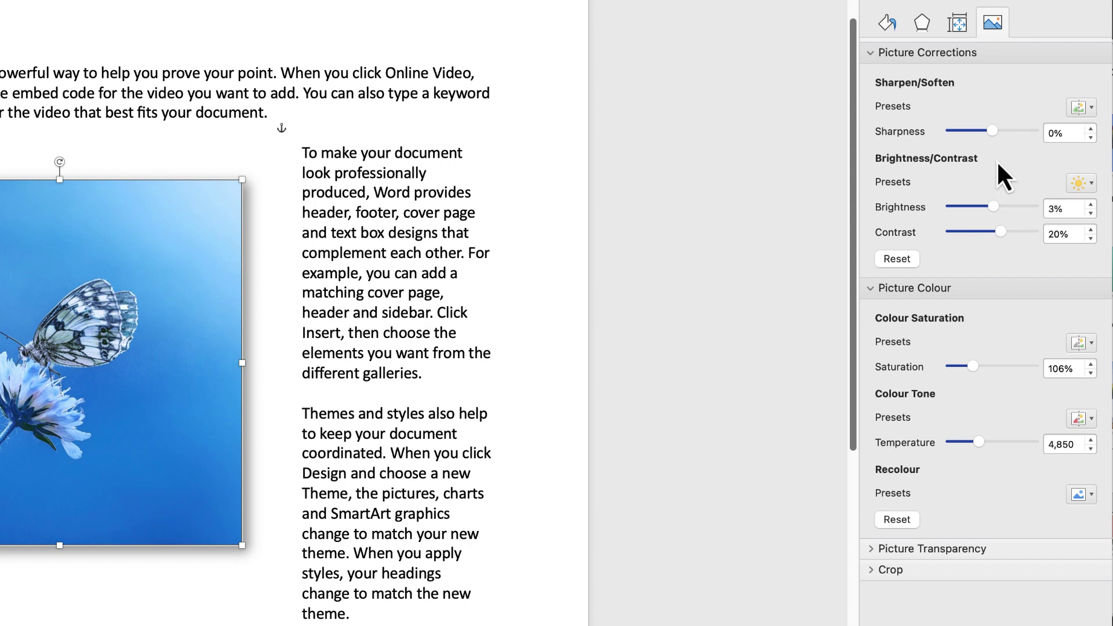
mouse_move(992, 131)
left_mouse_down()
mouse_move(968, 131)
mouse_move(1006, 130)
left_mouse_up()
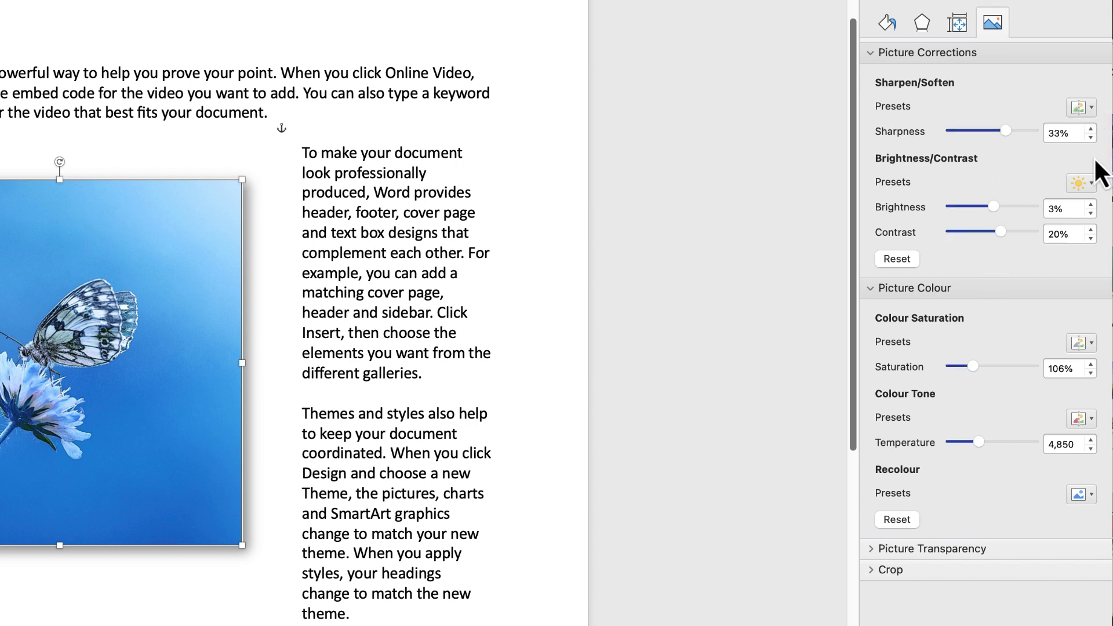
left_click(1090, 185)
left_click(1091, 183)
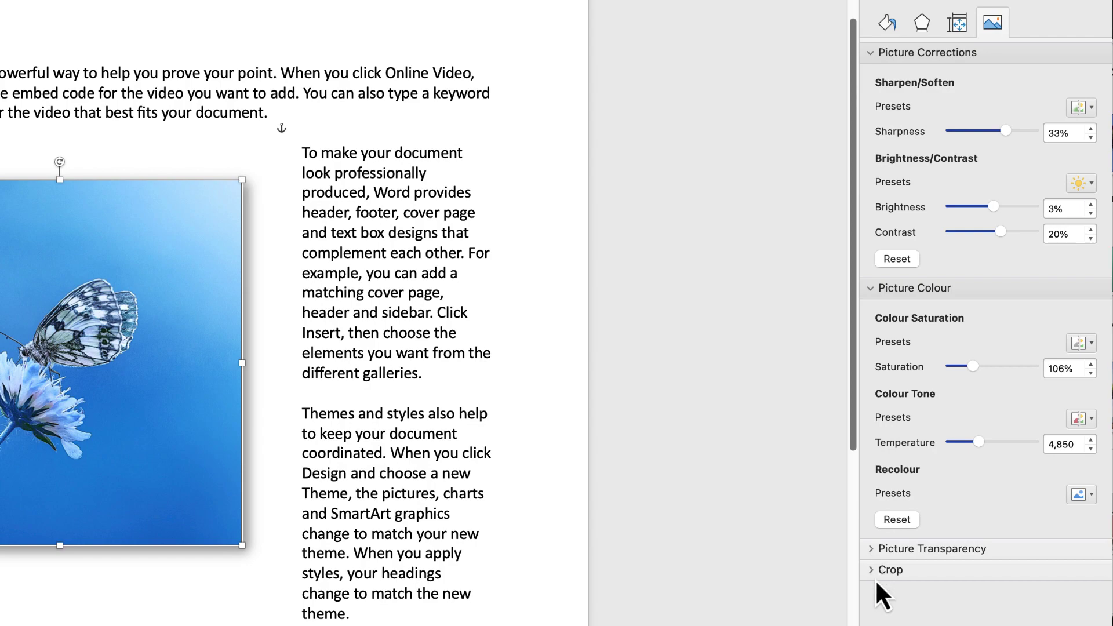
scroll(851, 100, "up", 2)
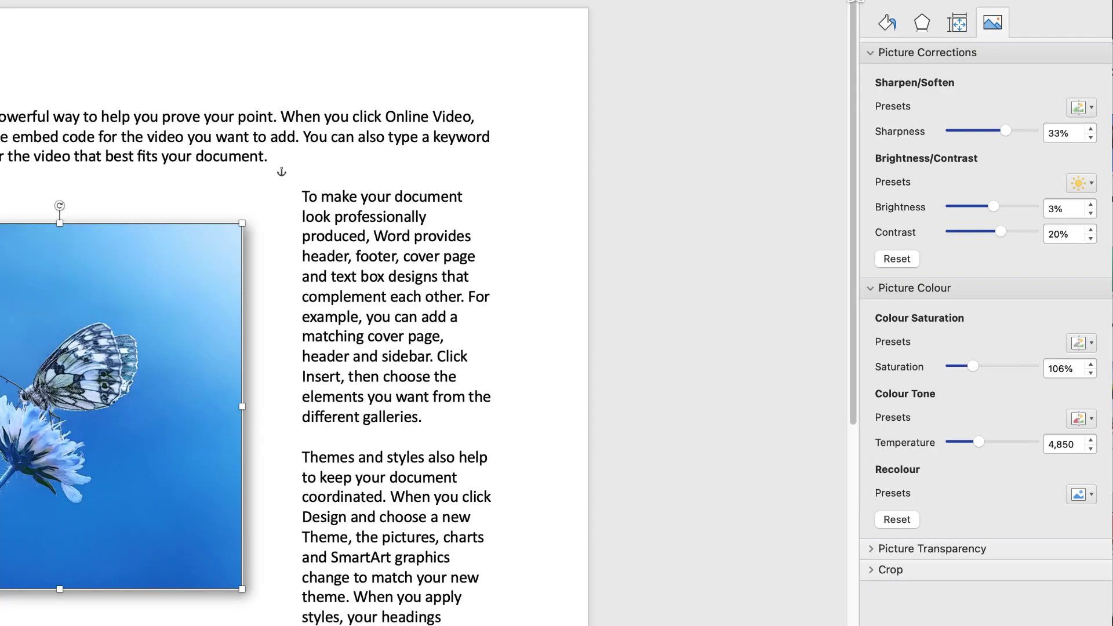